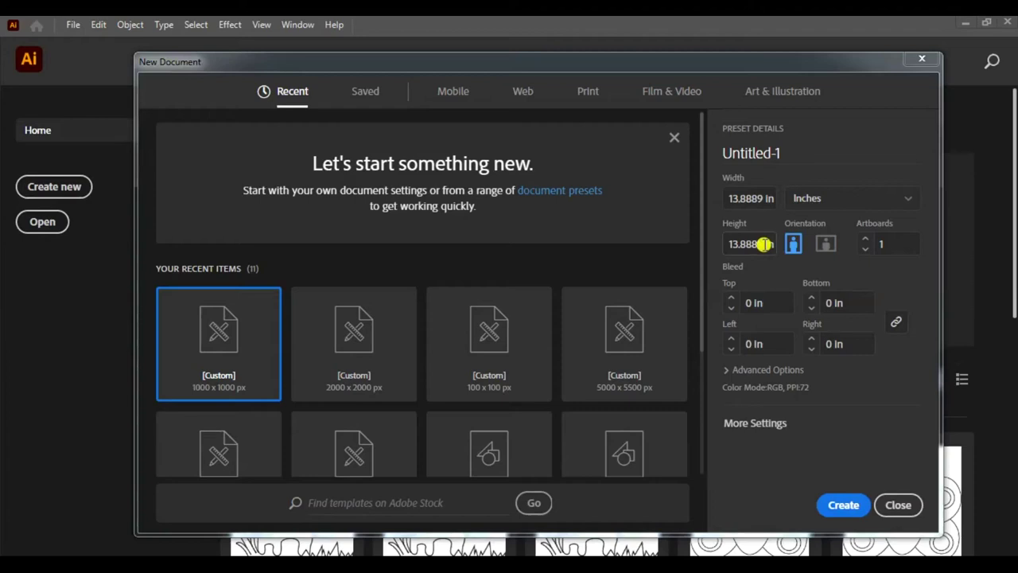
Create a new 7 in by 10 in portrait document.
{"action": "left_click_drag", "start_coordinate": [763, 245], "coordinate": [729, 247]}
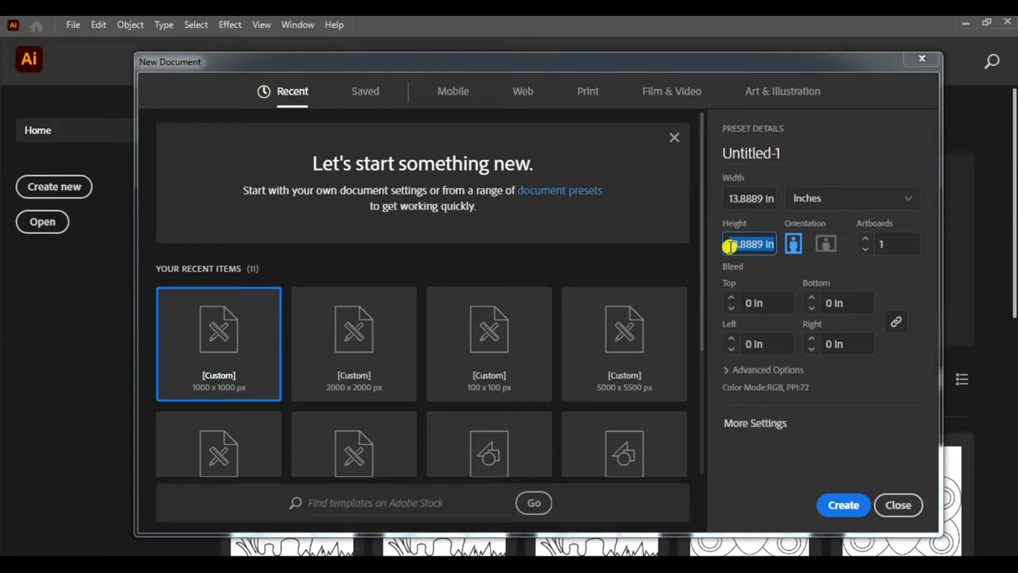
{"action": "key", "text": "BackSpace"}
{"action": "type", "text": "7"}
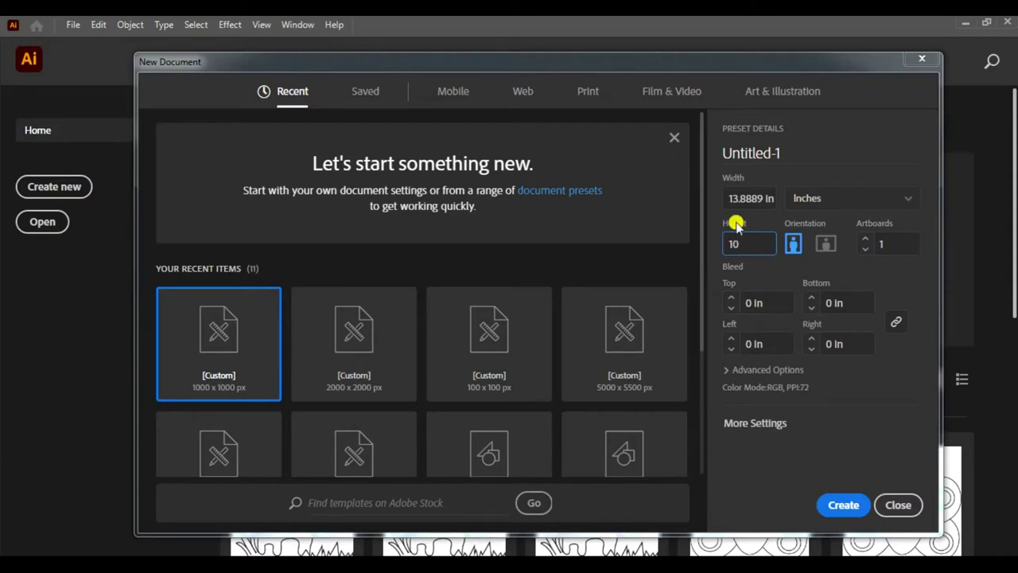
{"action": "left_click", "coordinate": [762, 197]}
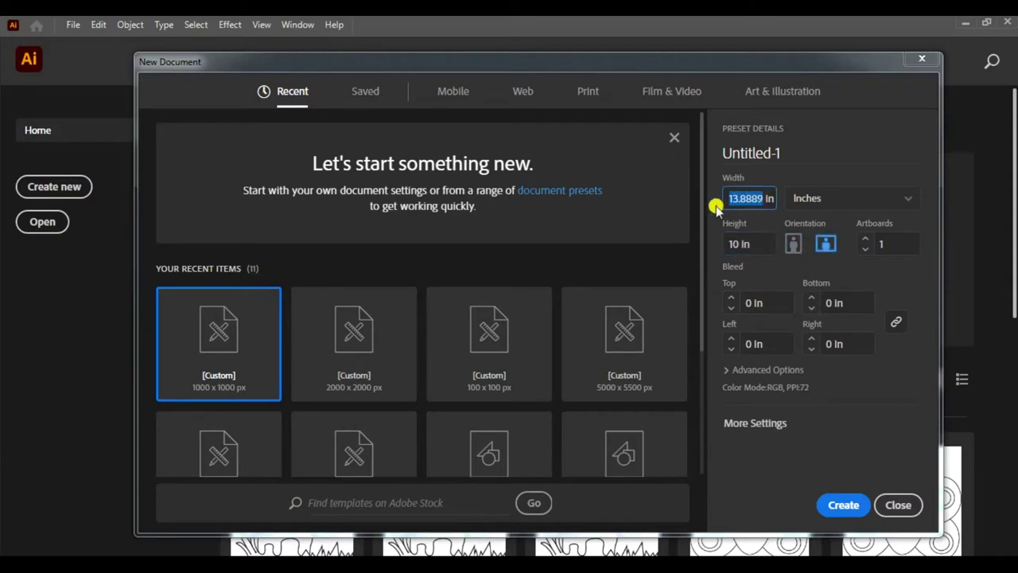
{"action": "type", "text": "7"}
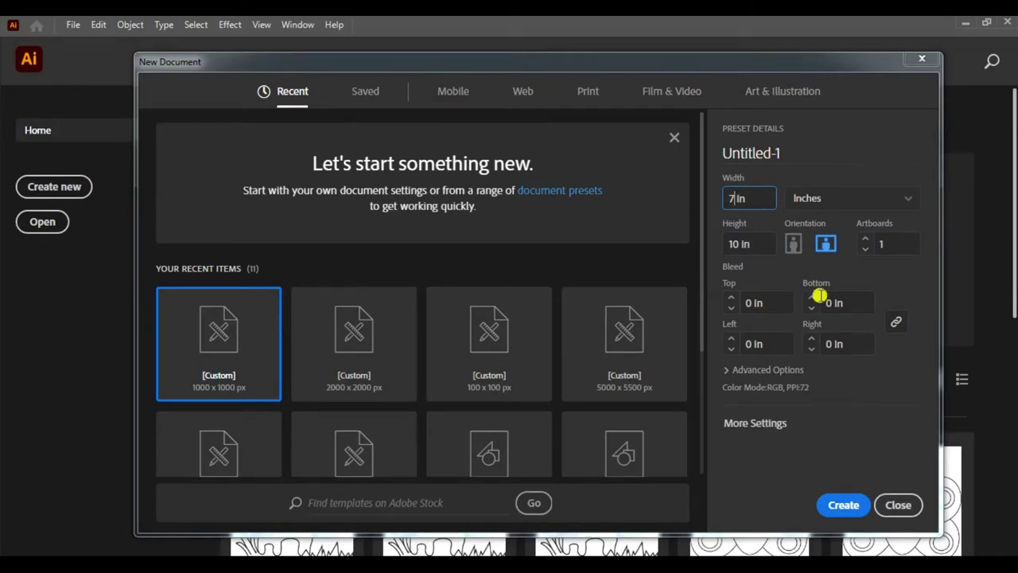
{"action": "left_click", "coordinate": [793, 247]}
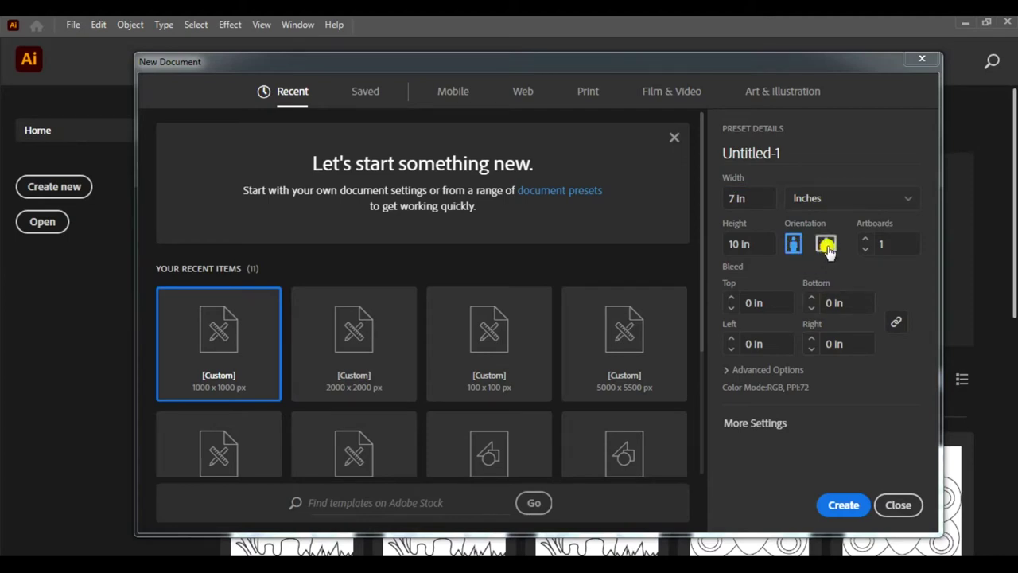
{"action": "left_click", "coordinate": [843, 506]}
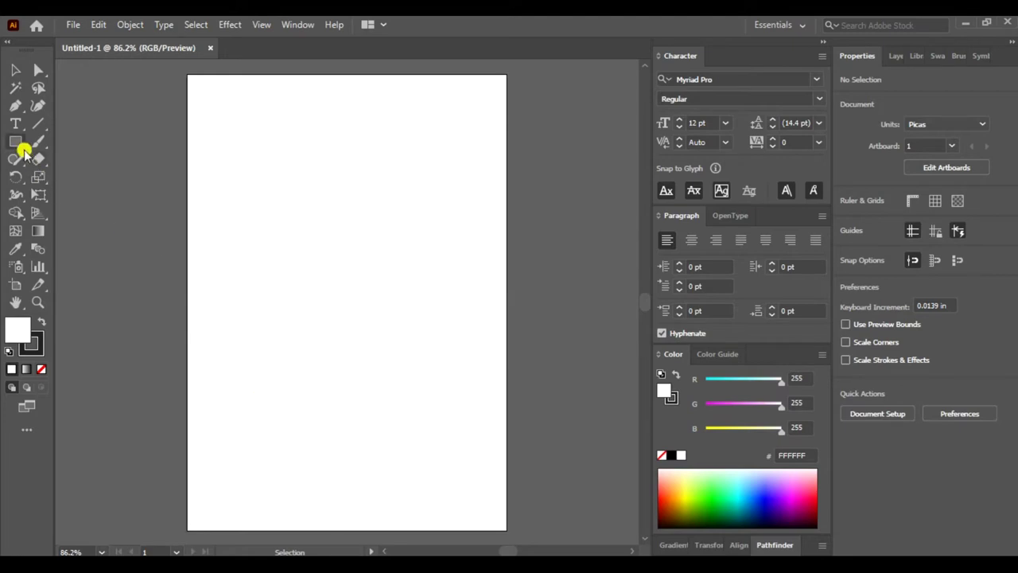
Draw an oval of about 2.3 by 2.5 in at the upper right, tilted to about 340°.
{"action": "left_click_drag", "start_coordinate": [19, 143], "coordinate": [70, 180]}
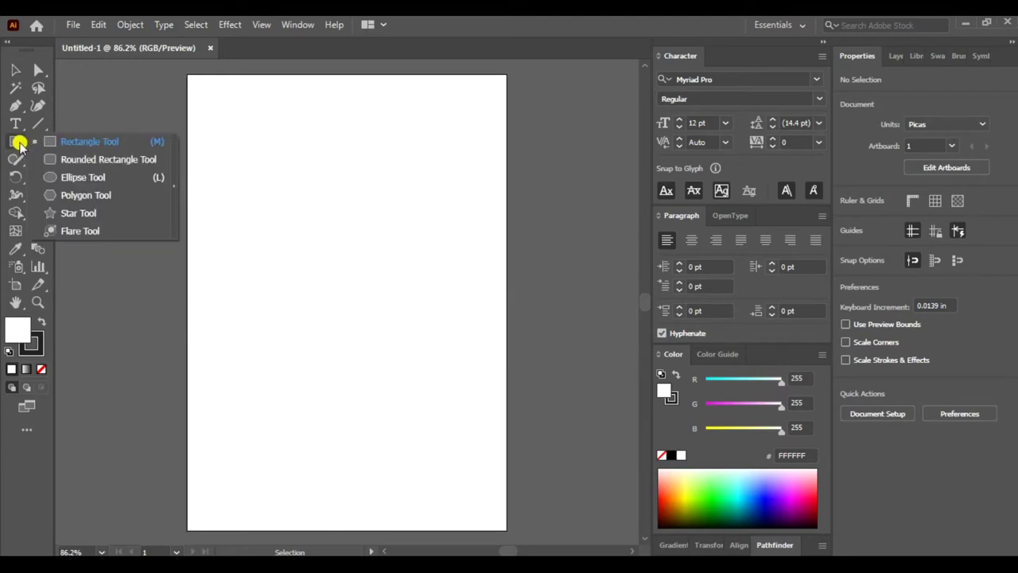
{"action": "left_click", "coordinate": [70, 180]}
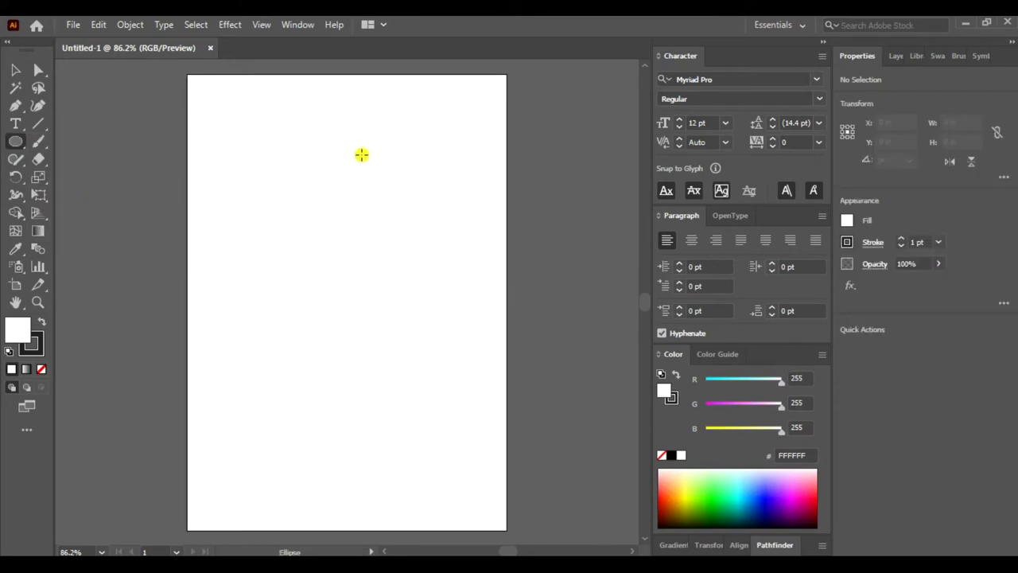
{"action": "left_click_drag", "start_coordinate": [362, 154], "coordinate": [447, 244]}
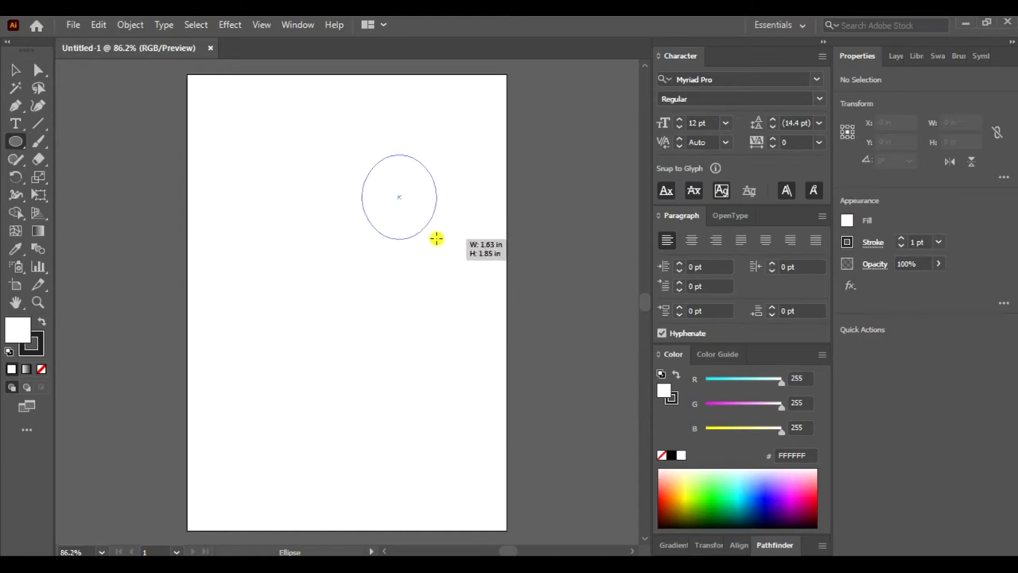
{"action": "left_click_drag", "start_coordinate": [447, 245], "coordinate": [467, 271]}
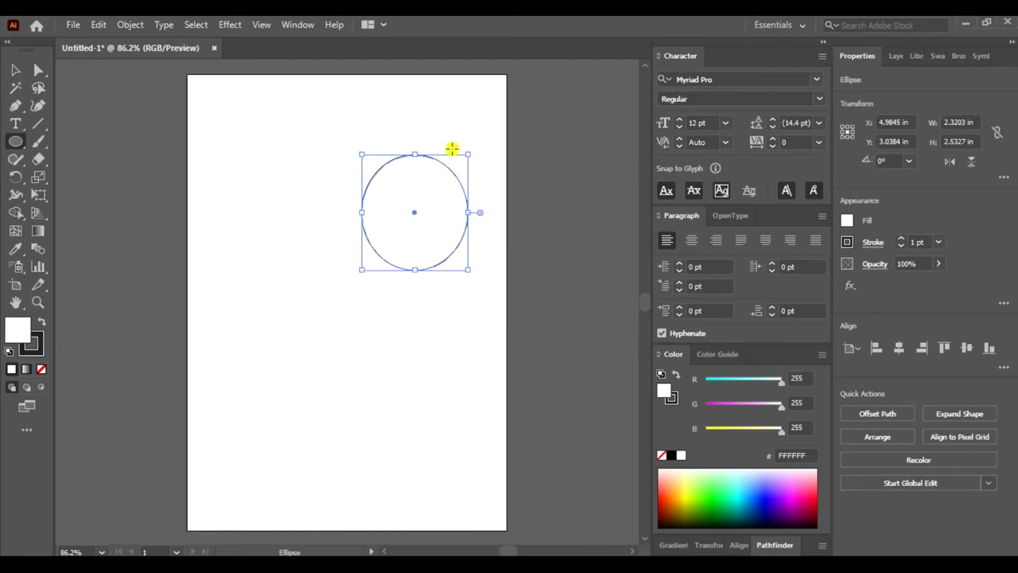
{"action": "left_click_drag", "start_coordinate": [471, 150], "coordinate": [485, 164]}
{"action": "left_click_drag", "start_coordinate": [375, 139], "coordinate": [373, 160]}
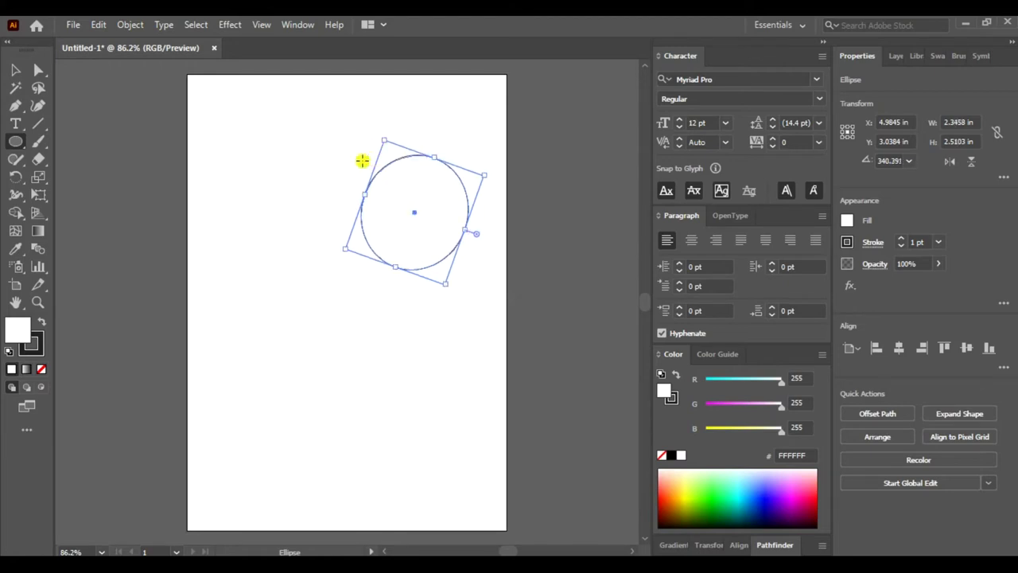
Thicken the oval's outline to a 5 pt stroke.
{"action": "left_click", "coordinate": [39, 71]}
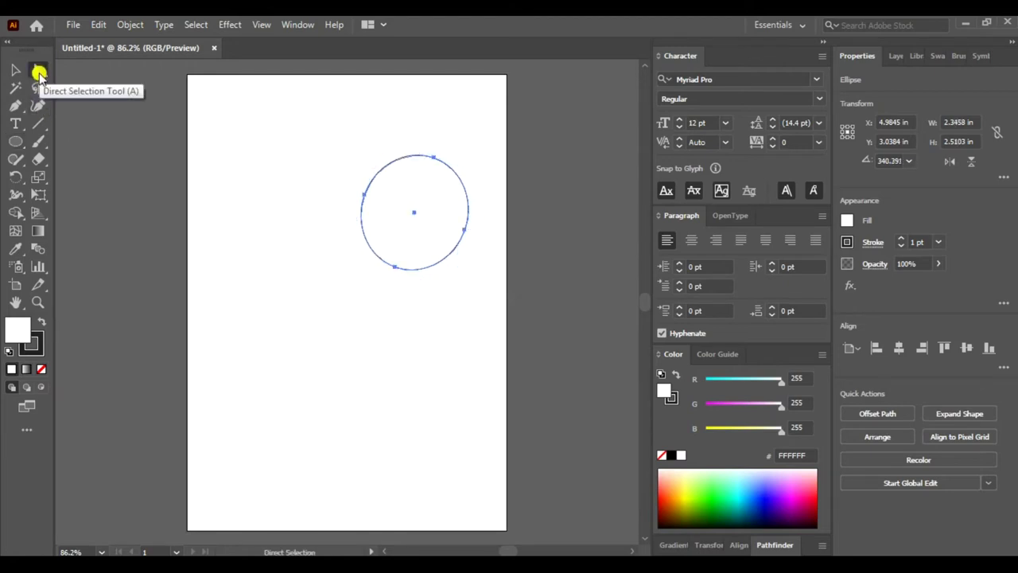
{"action": "left_click", "coordinate": [348, 143]}
{"action": "left_click", "coordinate": [16, 70]}
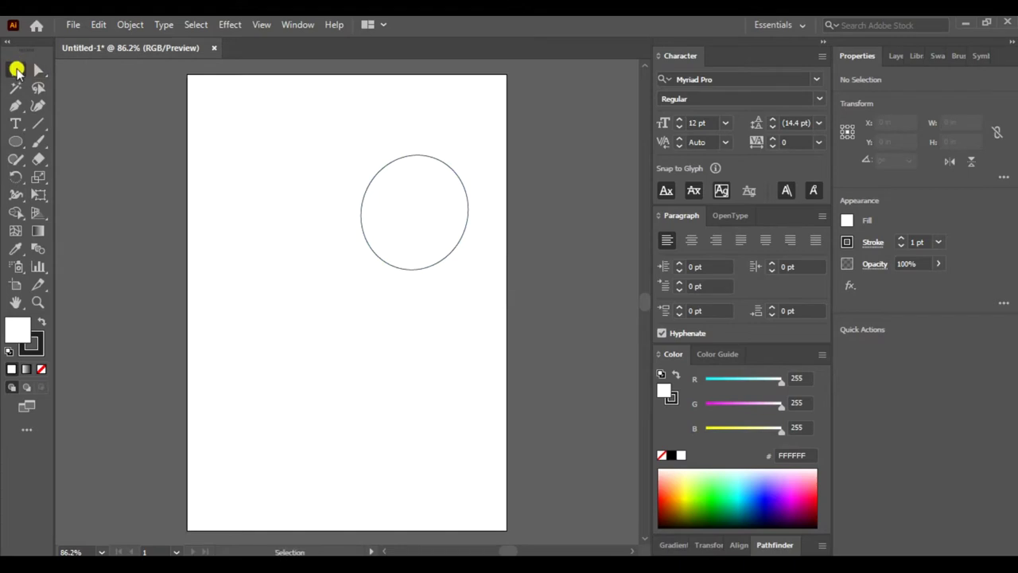
{"action": "left_click", "coordinate": [403, 157]}
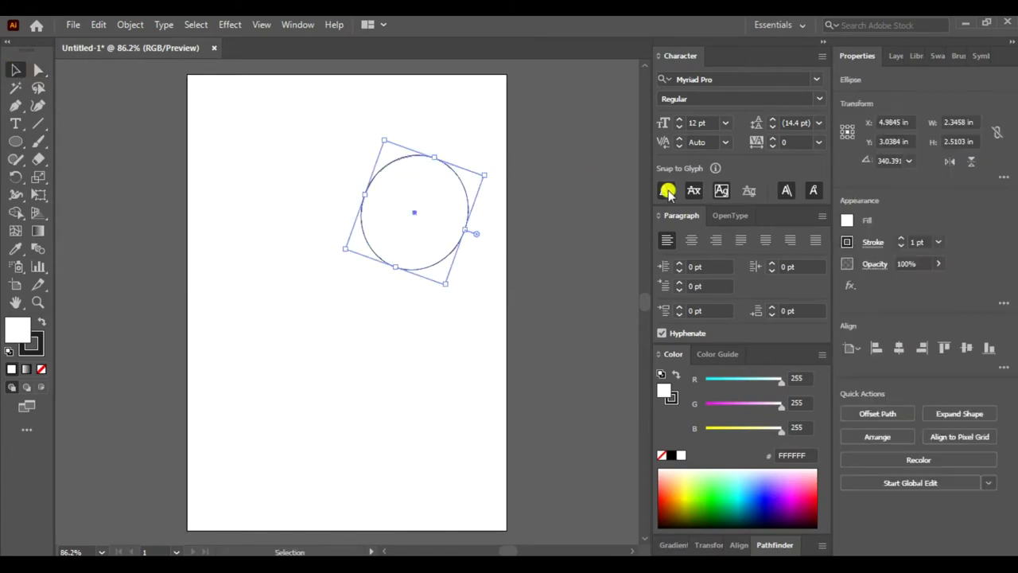
{"action": "left_click", "coordinate": [939, 242]}
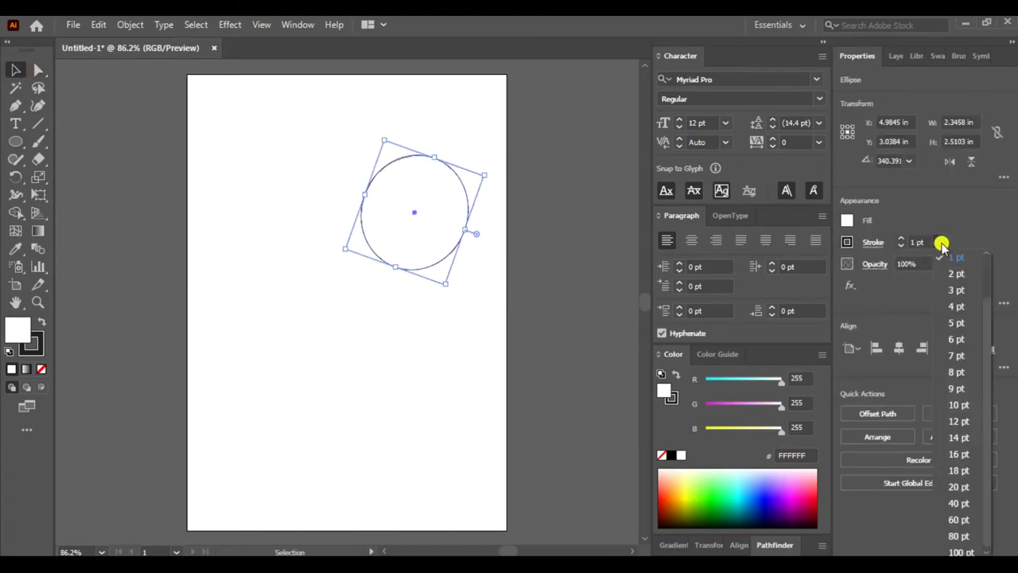
{"action": "left_click", "coordinate": [957, 322]}
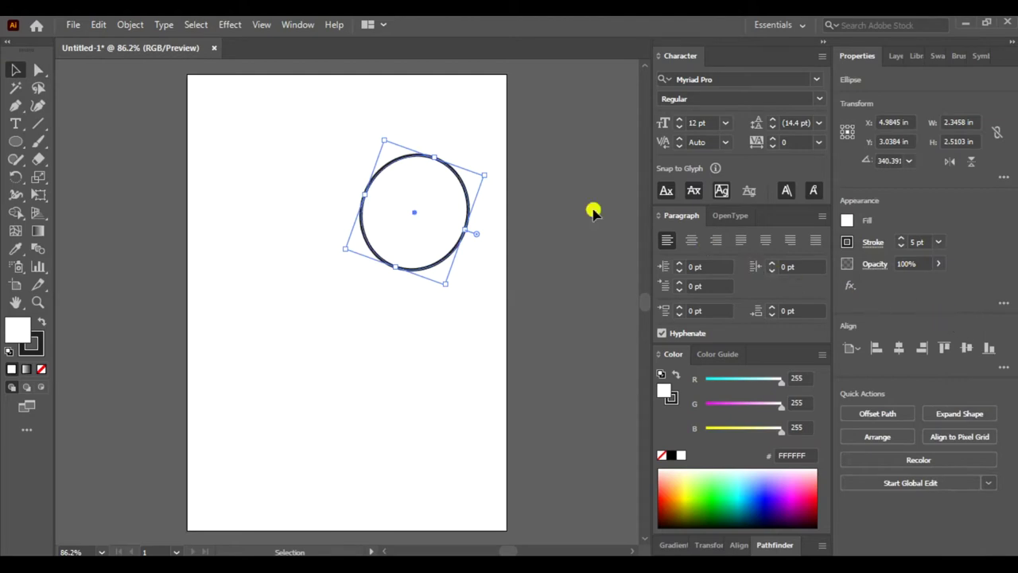
{"action": "left_click", "coordinate": [480, 141]}
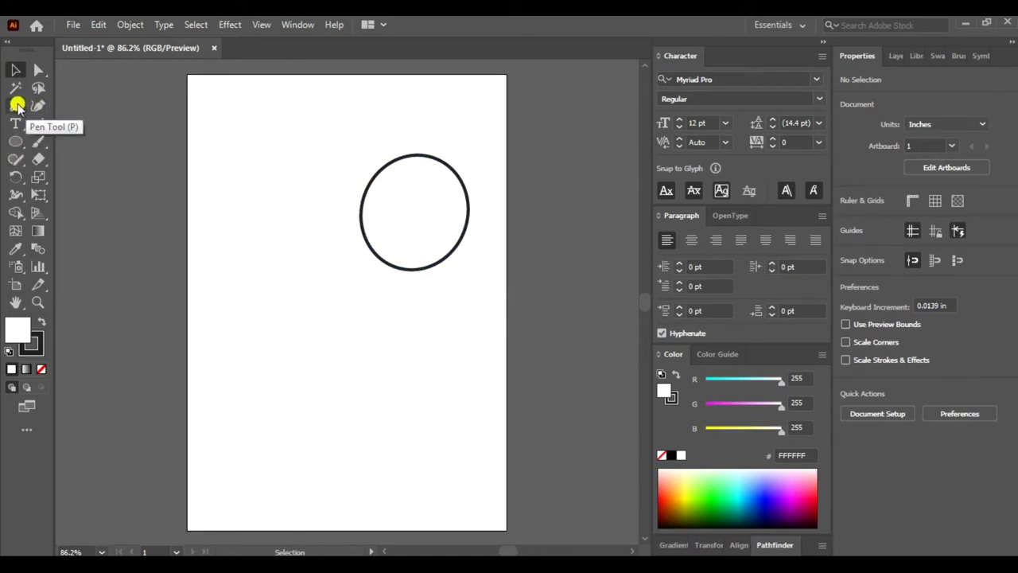
{"action": "left_click", "coordinate": [17, 106]}
Draw a three-point arc with the Curvature tool from the oval's upper-left edge over the top.
{"action": "left_click", "coordinate": [38, 108]}
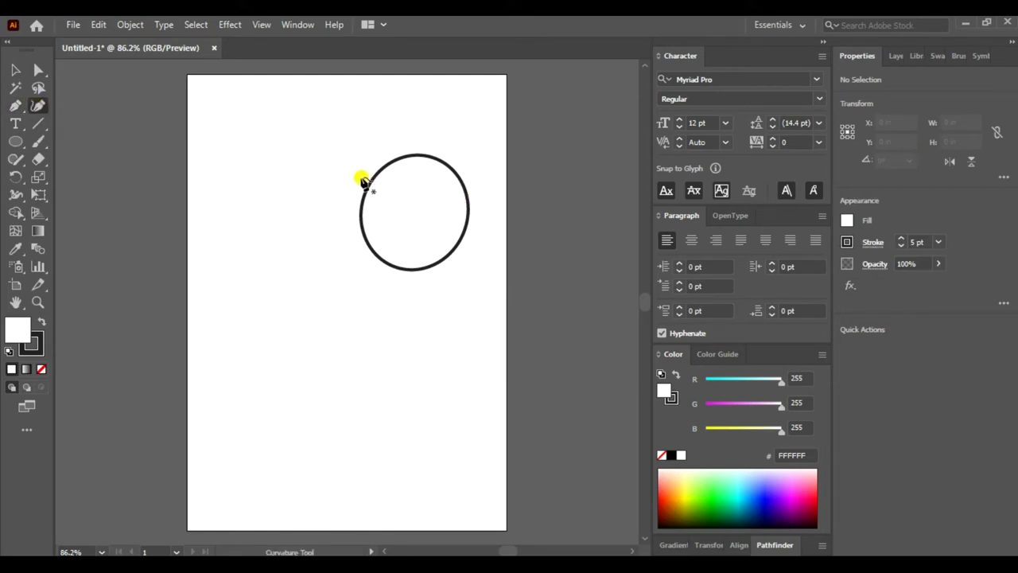
{"action": "left_click", "coordinate": [362, 178]}
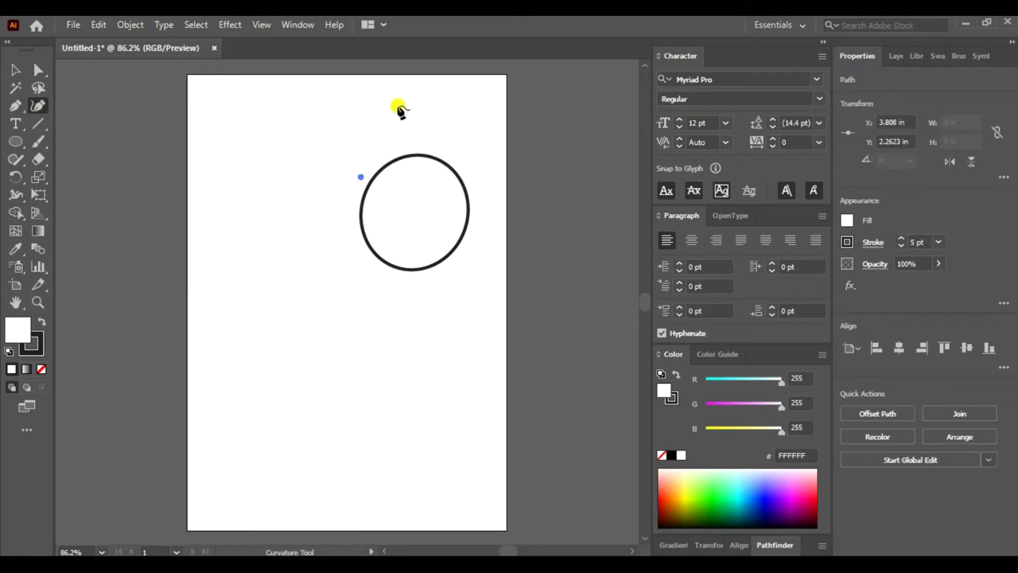
{"action": "left_click", "coordinate": [398, 105]}
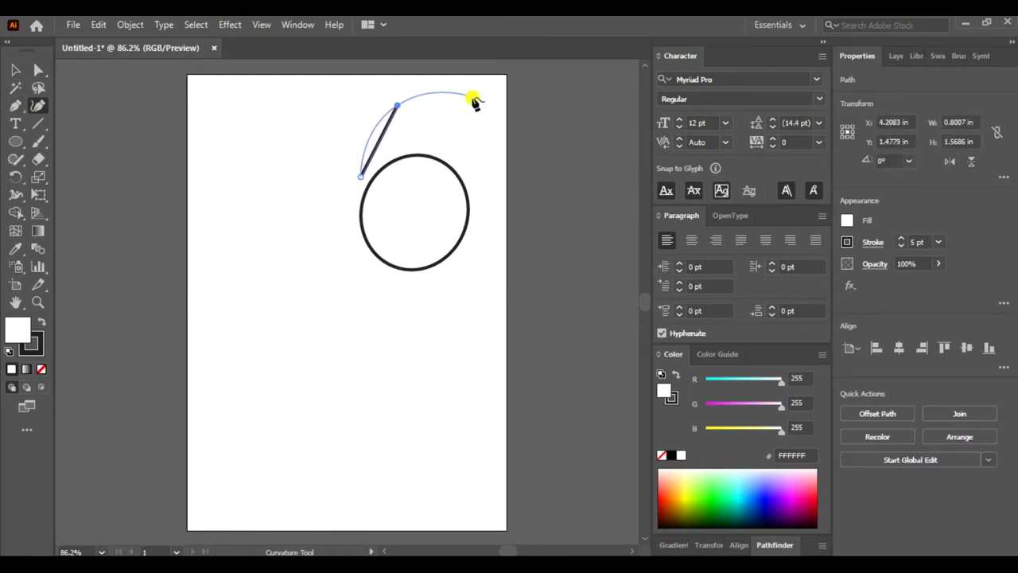
{"action": "left_click", "coordinate": [474, 98]}
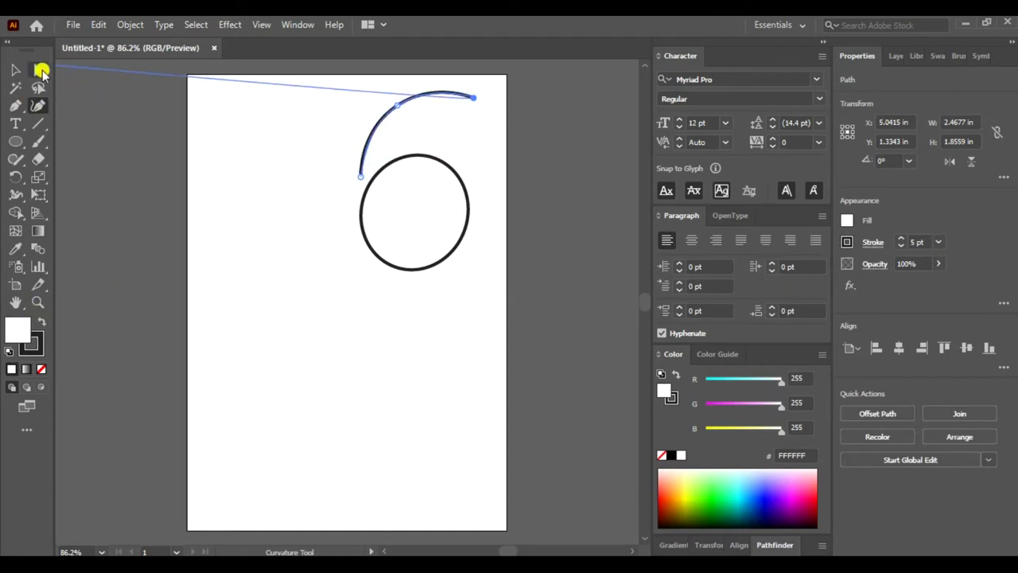
{"action": "left_click", "coordinate": [16, 70]}
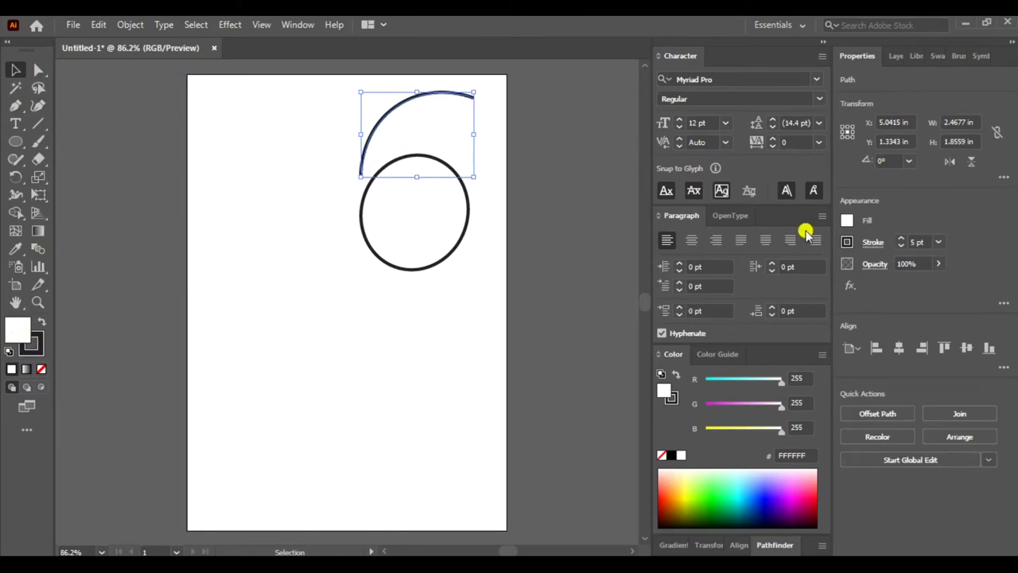
Set the arc's fill to None and move it down so its ends meet the oval.
{"action": "left_click", "coordinate": [848, 219]}
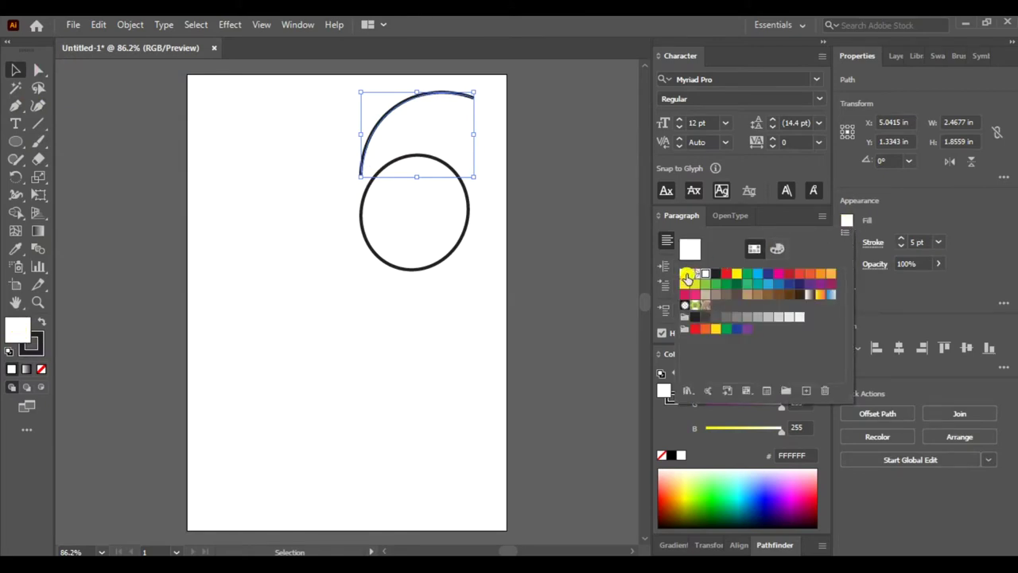
{"action": "left_click", "coordinate": [686, 275]}
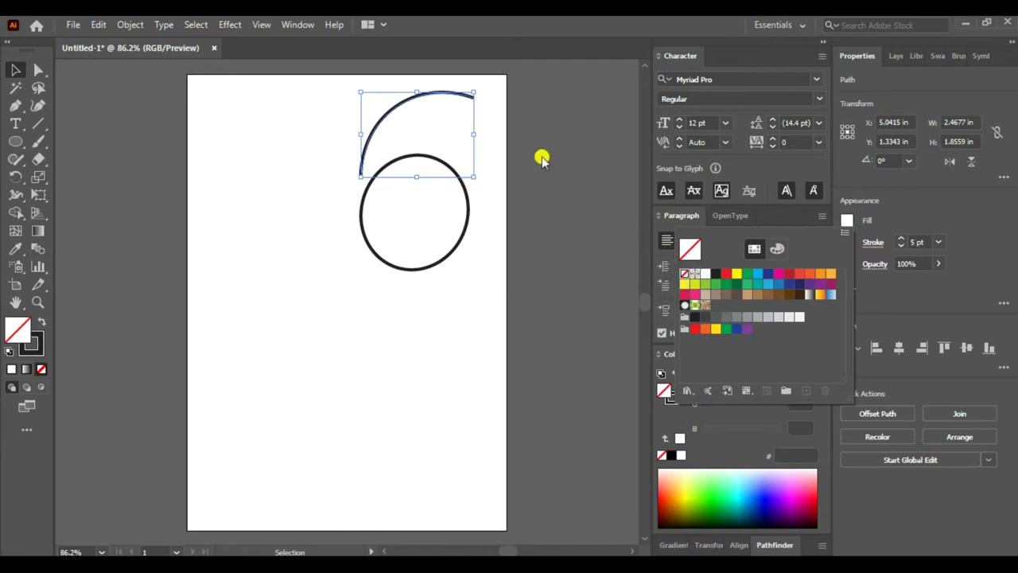
{"action": "key", "text": "Escape"}
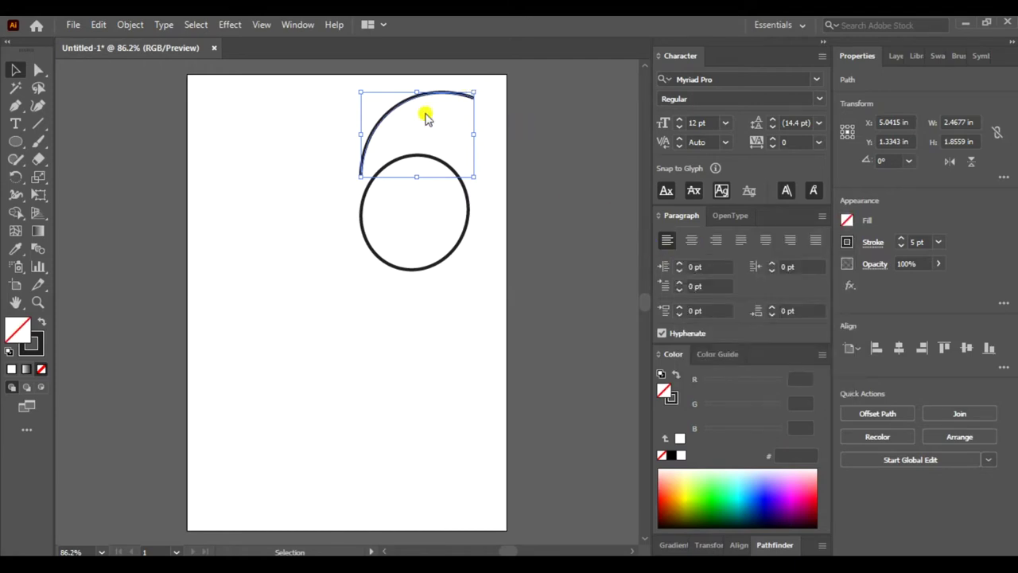
{"action": "left_click", "coordinate": [320, 111]}
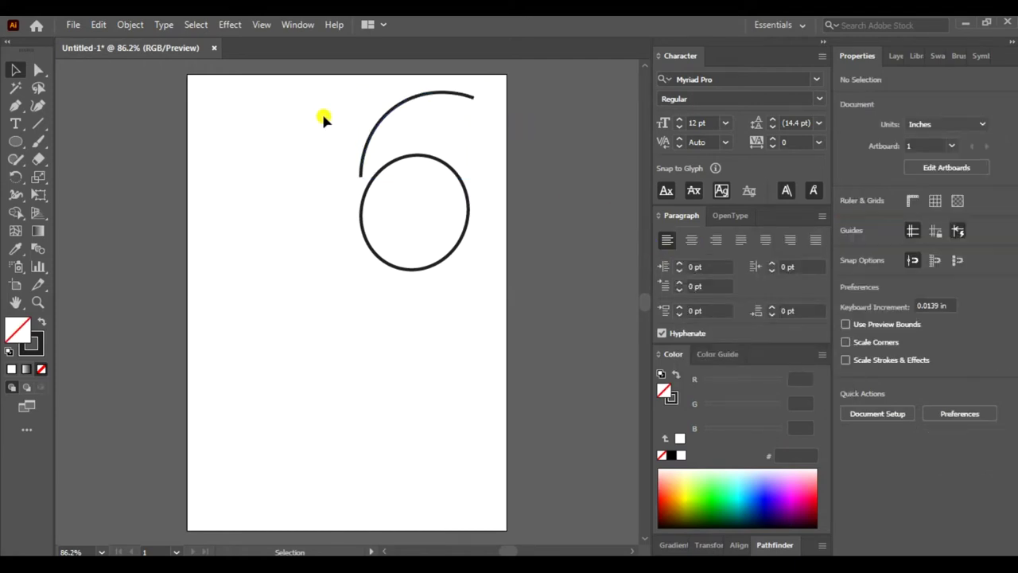
{"action": "left_click", "coordinate": [410, 103]}
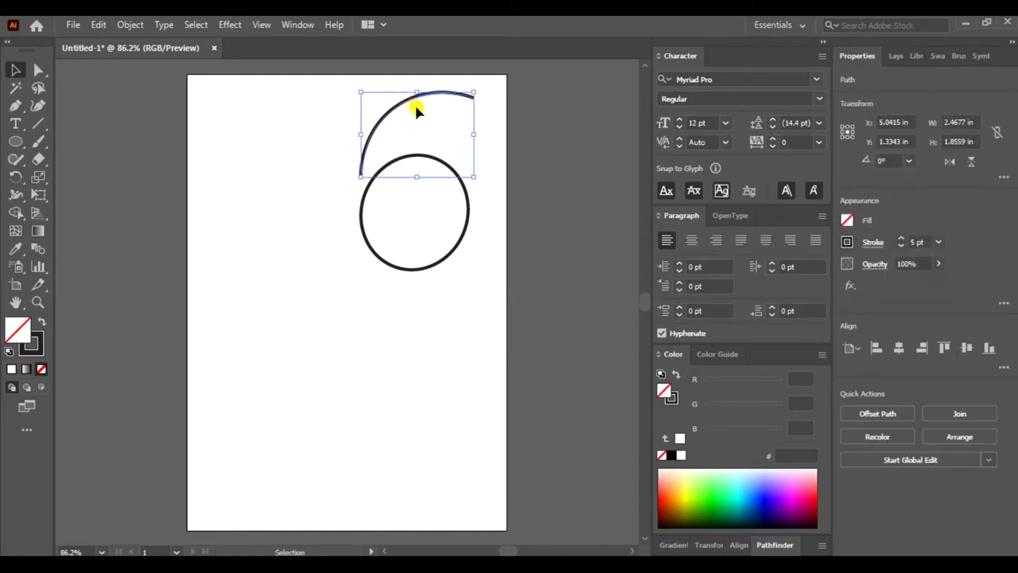
{"action": "left_click_drag", "start_coordinate": [416, 103], "coordinate": [418, 111]}
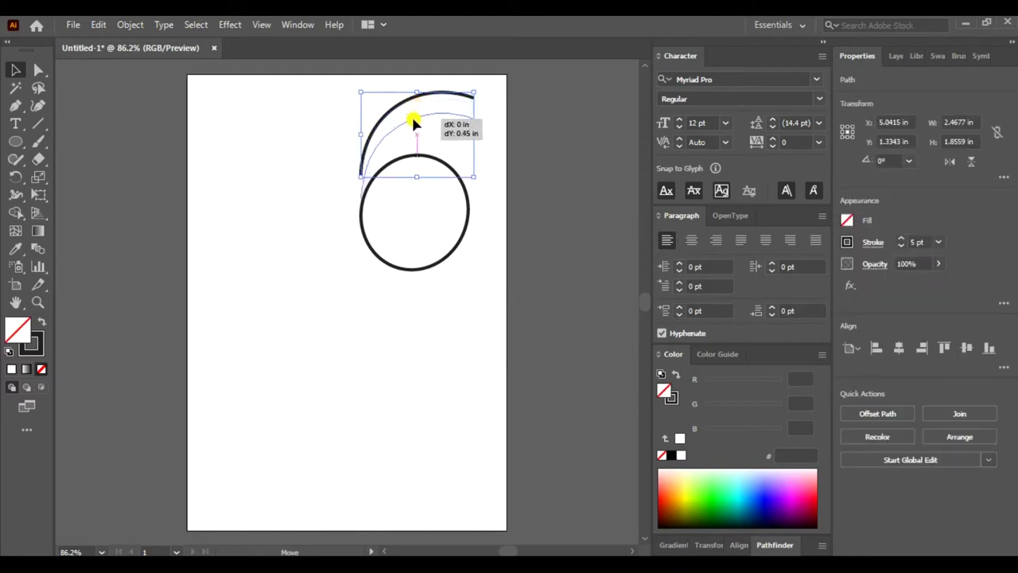
{"action": "left_click_drag", "start_coordinate": [418, 110], "coordinate": [410, 131]}
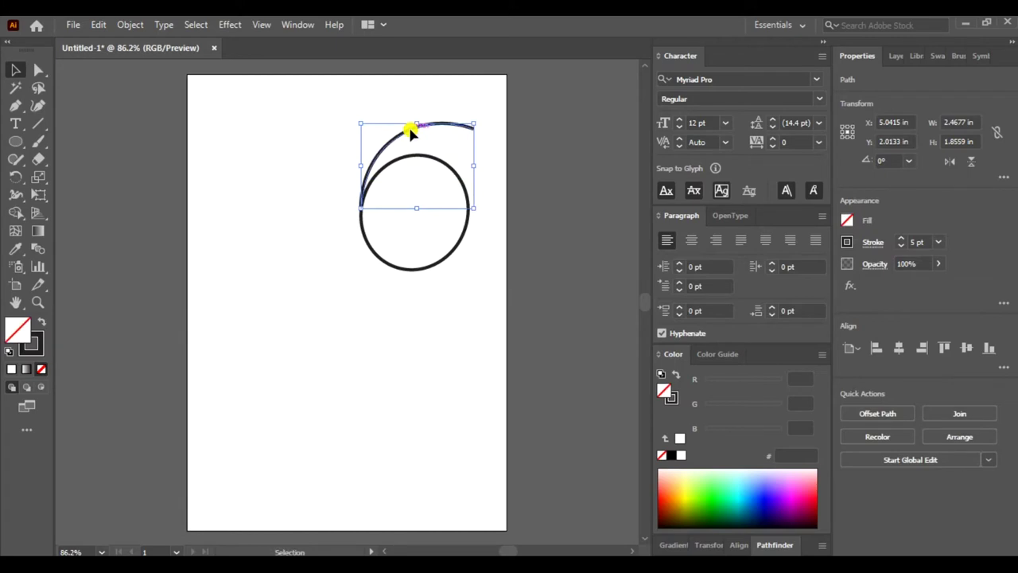
{"action": "left_click", "coordinate": [330, 107]}
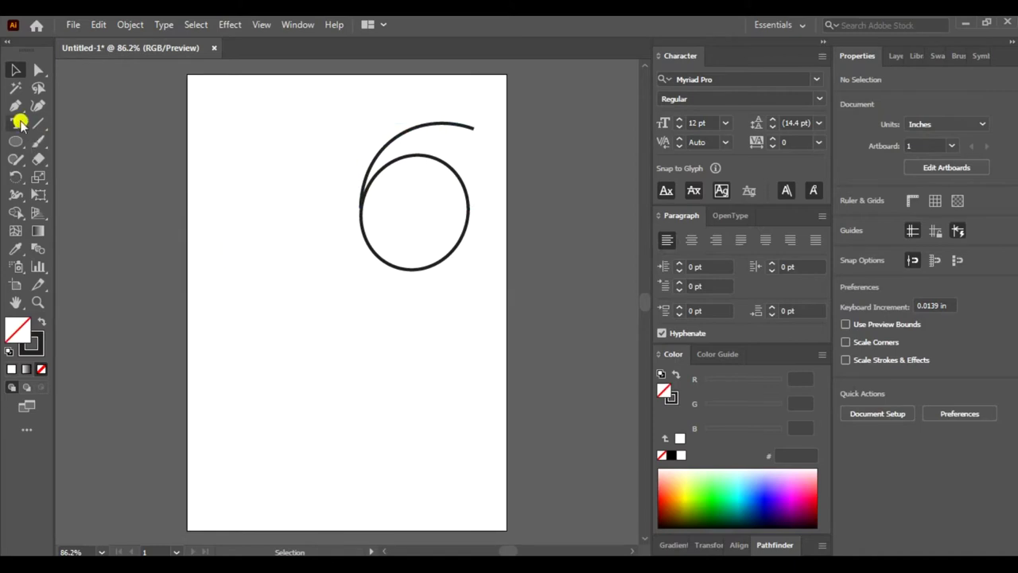
{"action": "left_click", "coordinate": [38, 105]}
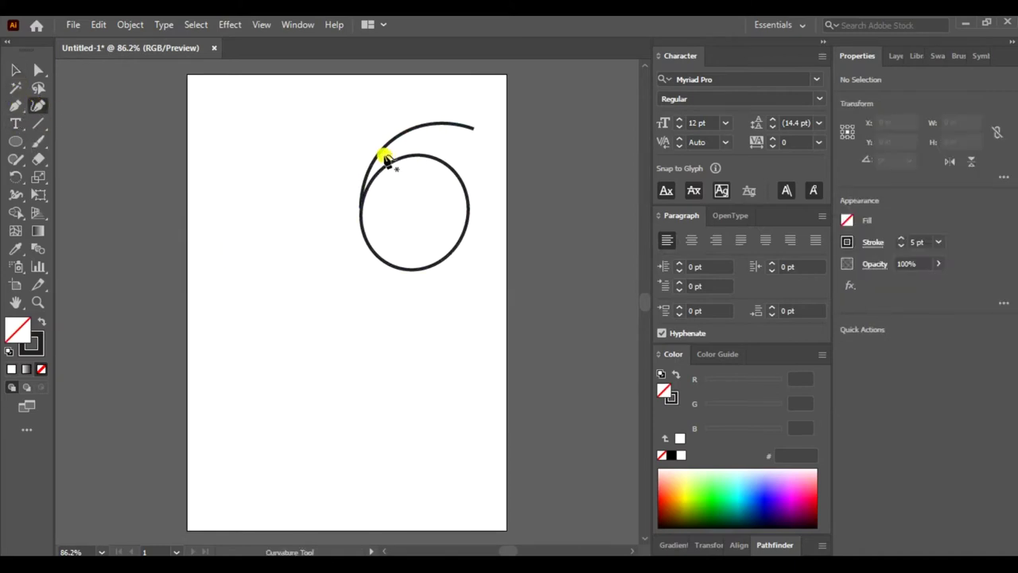
Draw a shorter three-point inner arc along the oval's upper edge.
{"action": "left_click", "coordinate": [386, 156]}
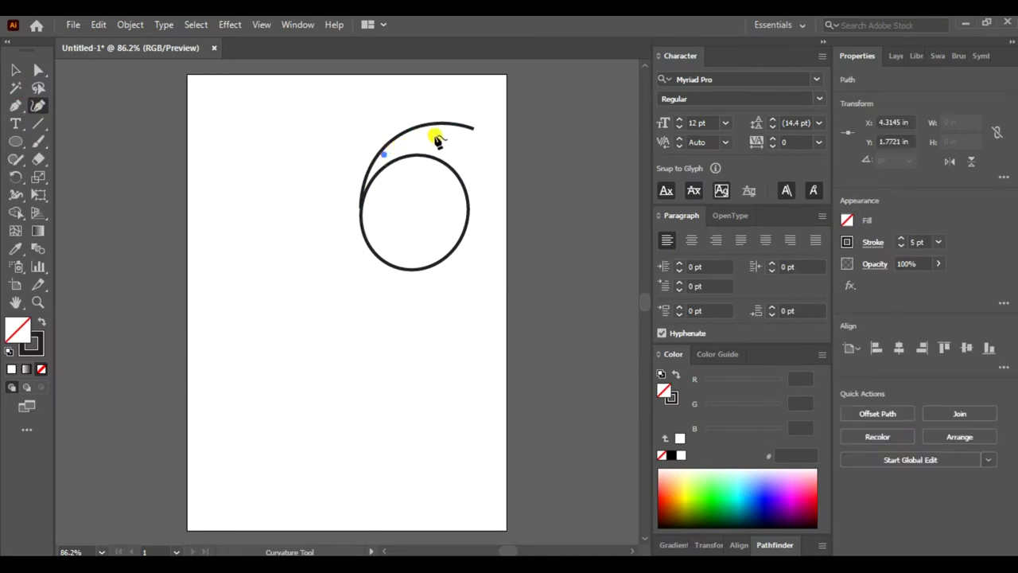
{"action": "left_click", "coordinate": [436, 138]}
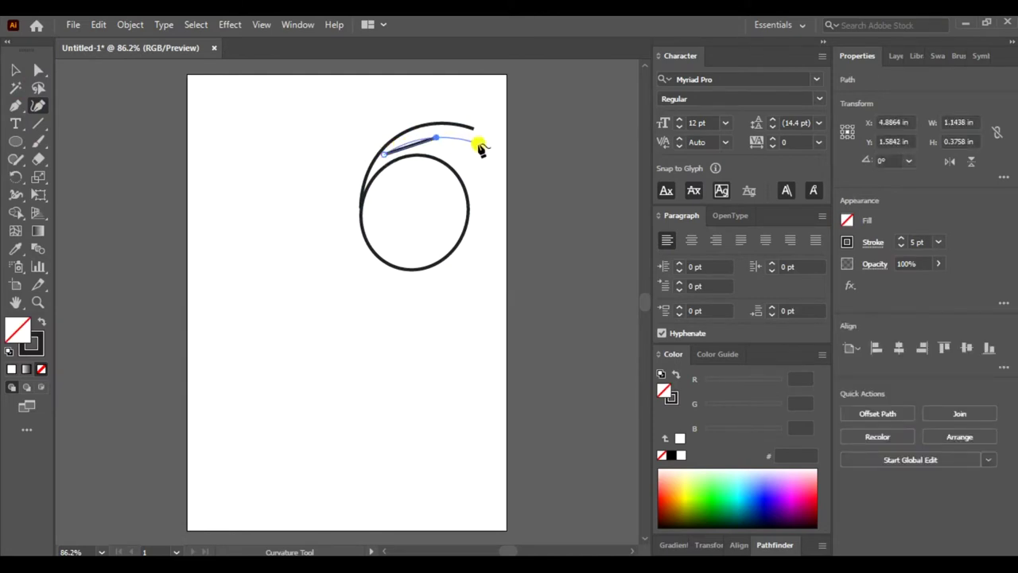
{"action": "left_click", "coordinate": [481, 149]}
{"action": "left_click", "coordinate": [18, 70]}
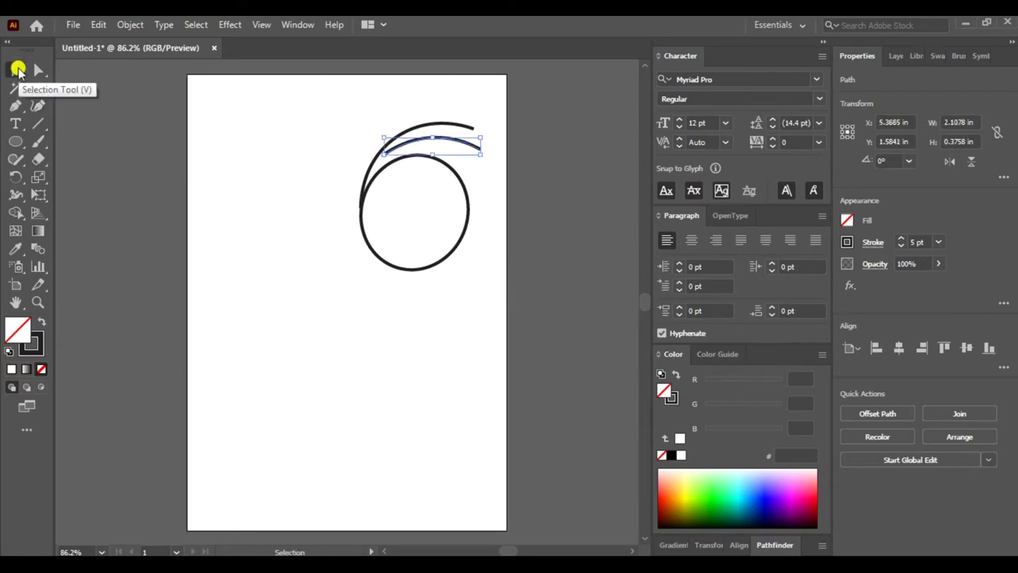
{"action": "left_click", "coordinate": [429, 146]}
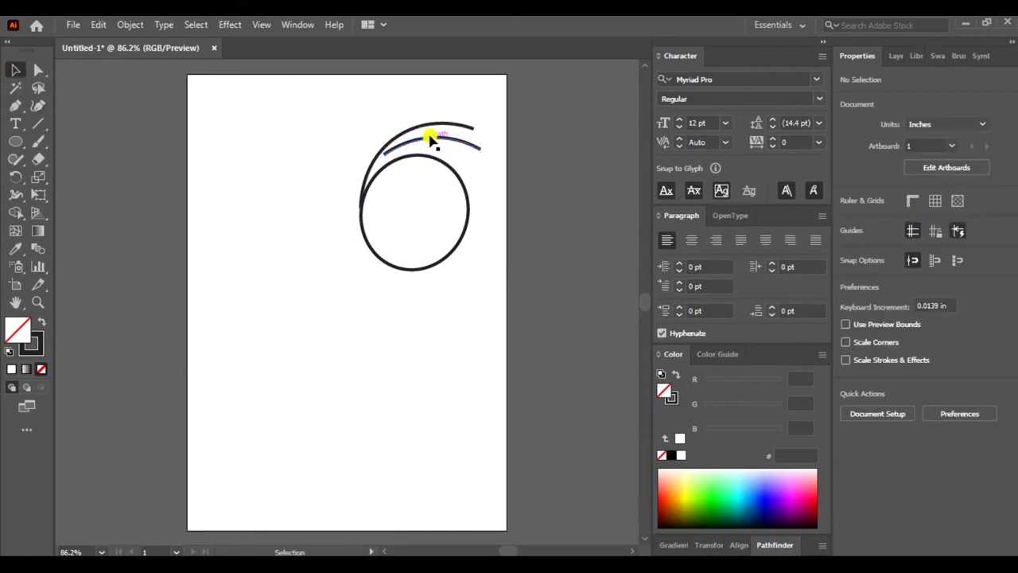
{"action": "left_click", "coordinate": [430, 140]}
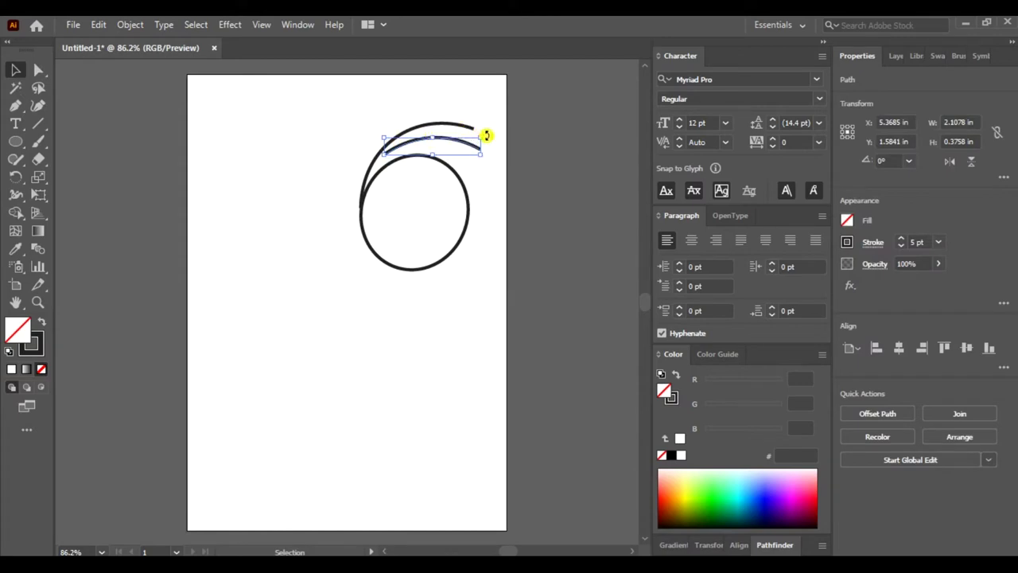
Rotate and shift the inner arc so it runs parallel inside the first curve.
{"action": "left_click_drag", "start_coordinate": [485, 139], "coordinate": [485, 127]}
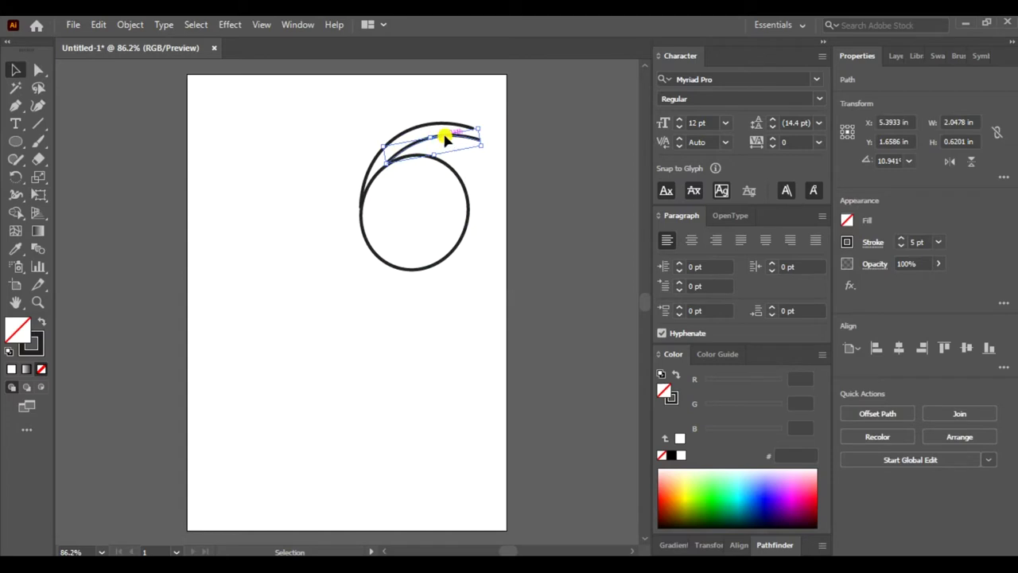
{"action": "left_click_drag", "start_coordinate": [443, 137], "coordinate": [442, 139]}
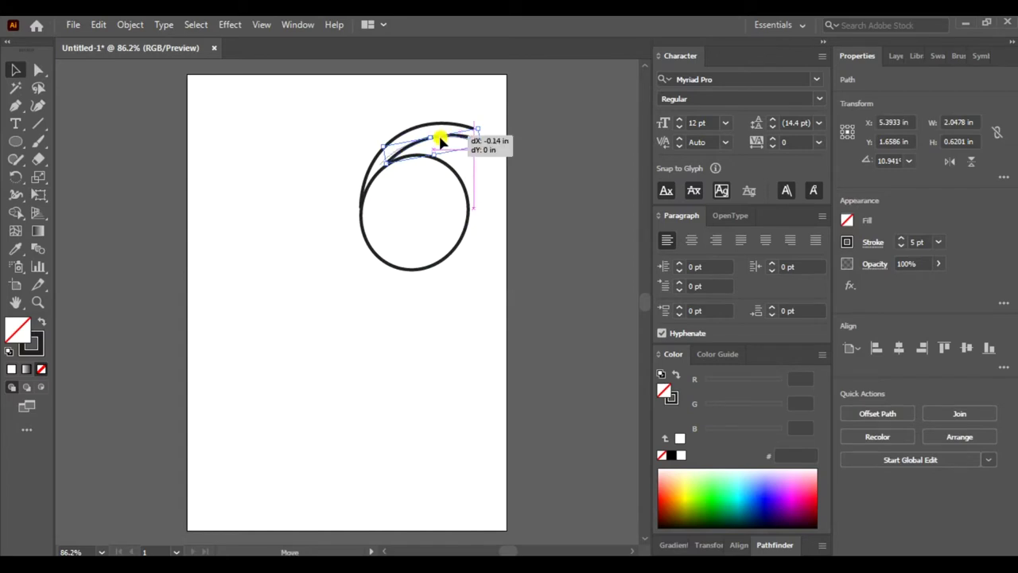
{"action": "left_click_drag", "start_coordinate": [440, 140], "coordinate": [436, 144]}
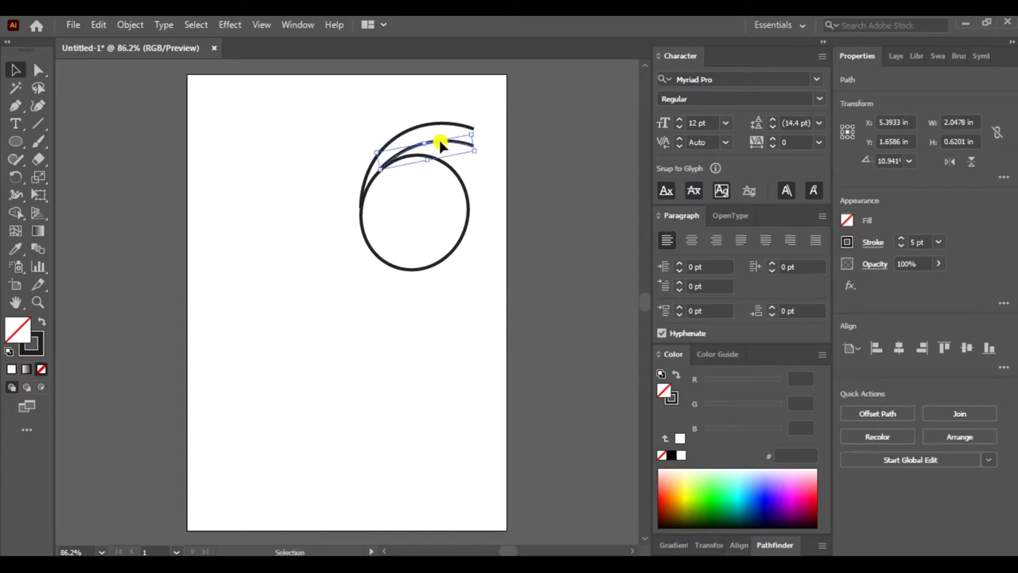
{"action": "left_click", "coordinate": [338, 118]}
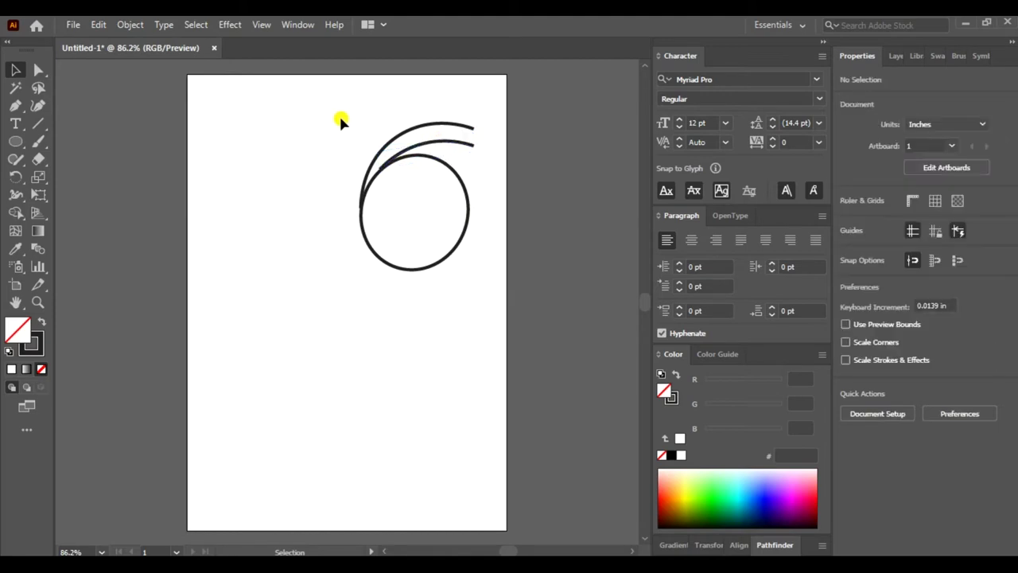
{"action": "left_click", "coordinate": [416, 148]}
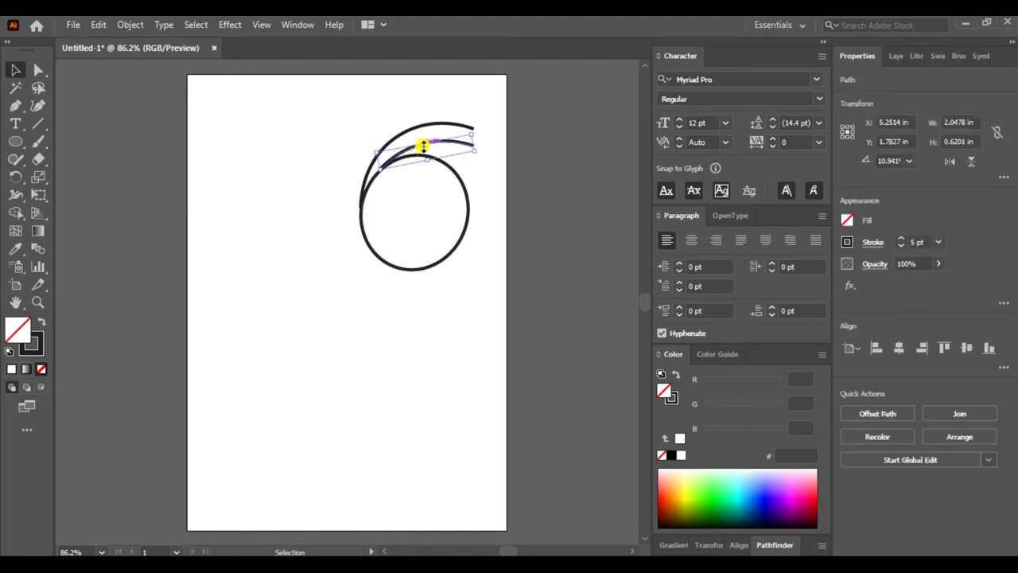
{"action": "key", "text": "Down"}
{"action": "key", "text": "Down"}
{"action": "key", "text": "Down"}
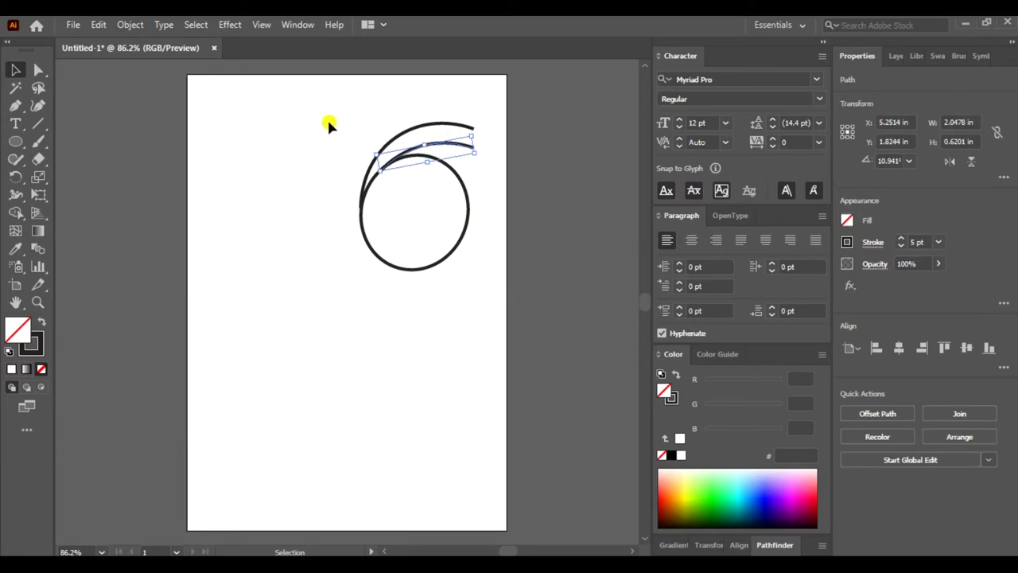
{"action": "left_click", "coordinate": [327, 121]}
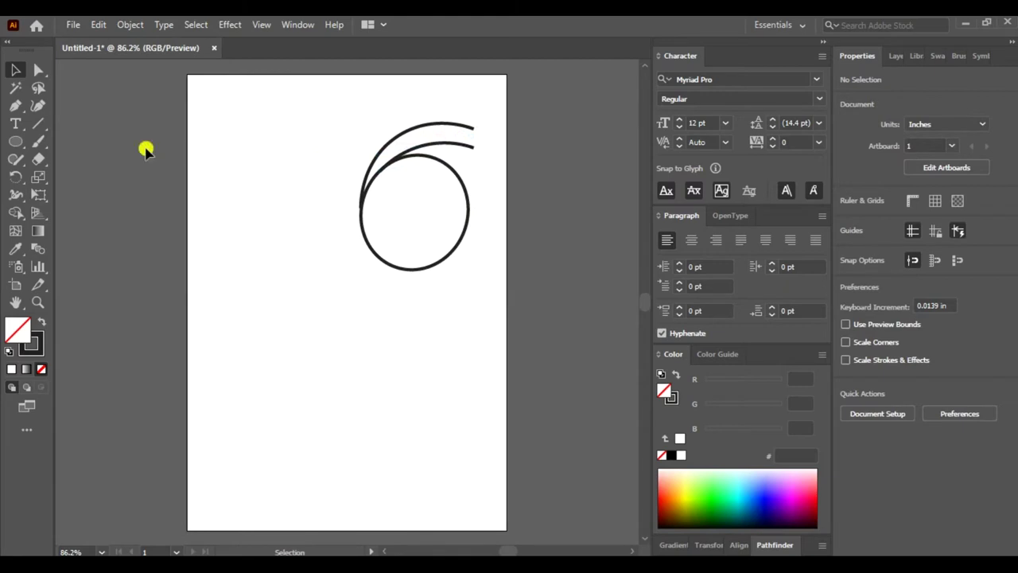
{"action": "left_click", "coordinate": [38, 108]}
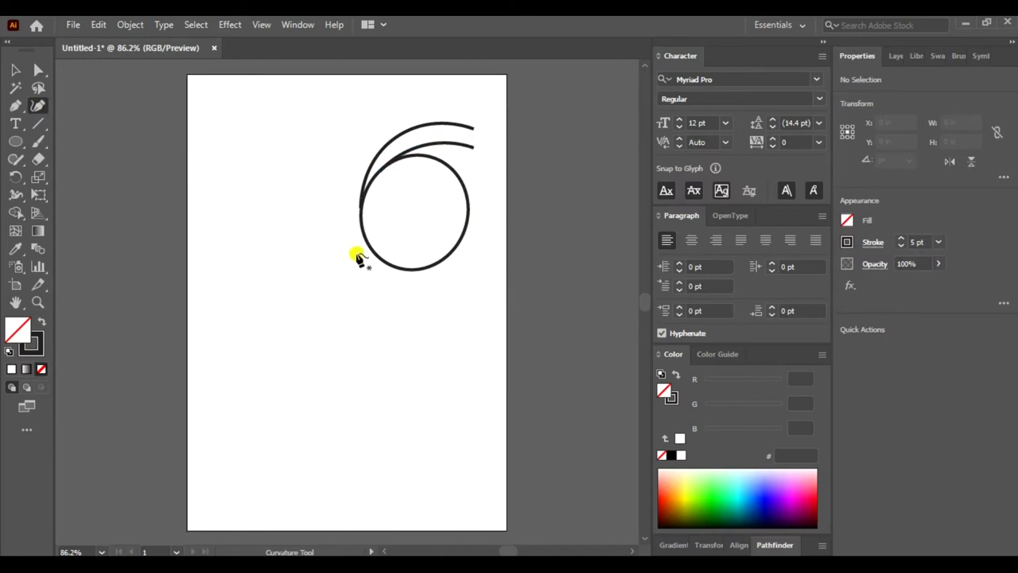
Draw a looping teardrop curve that swings left, down and back up below the head.
{"action": "left_click", "coordinate": [354, 252]}
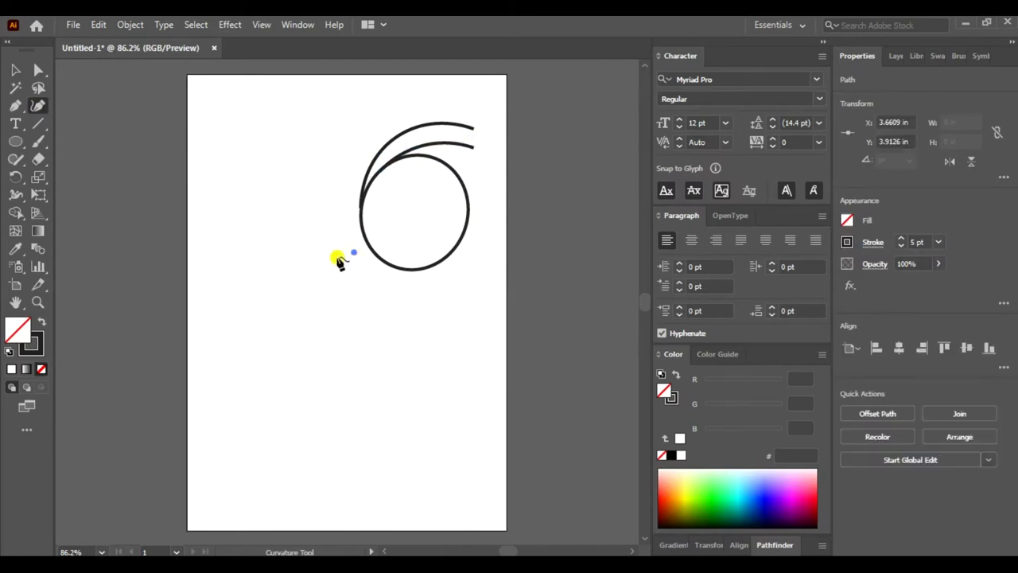
{"action": "left_click", "coordinate": [294, 287]}
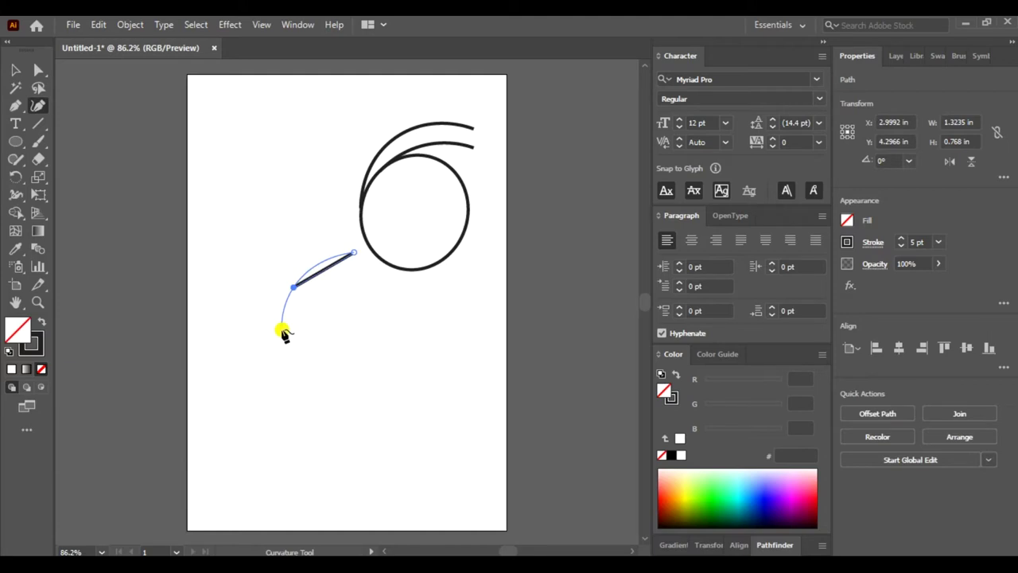
{"action": "left_click", "coordinate": [283, 329]}
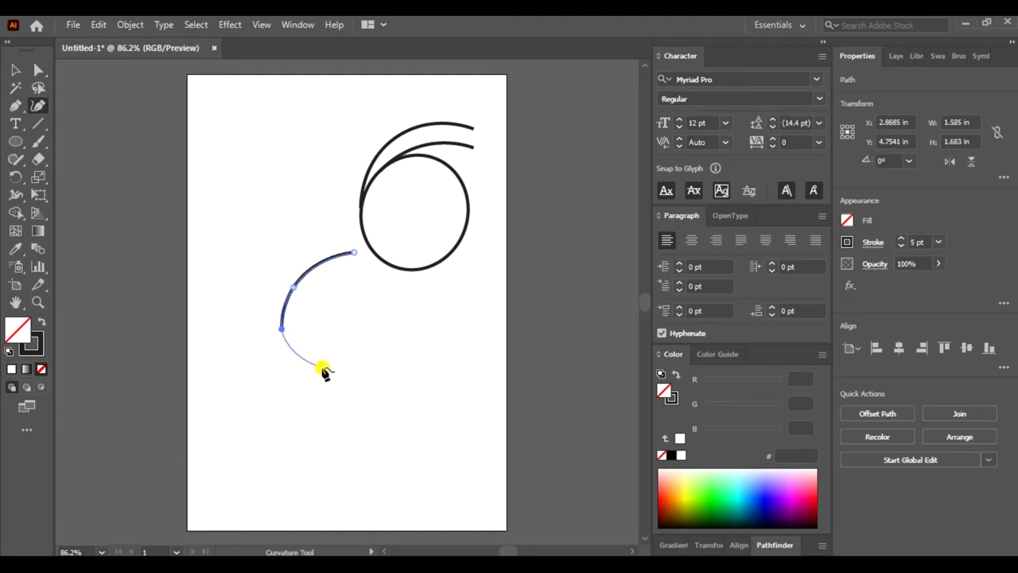
{"action": "left_click", "coordinate": [330, 371]}
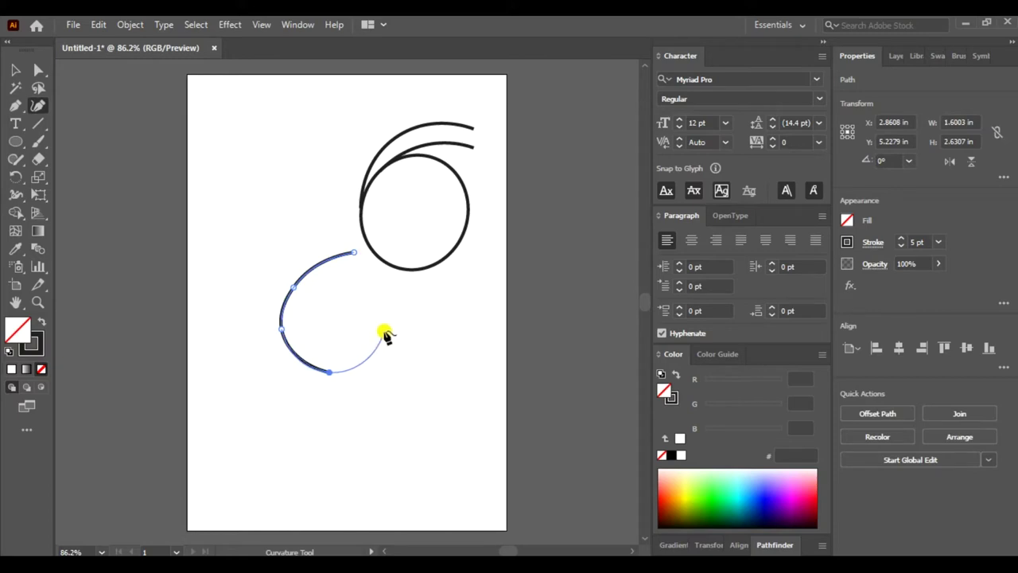
{"action": "left_click", "coordinate": [391, 279]}
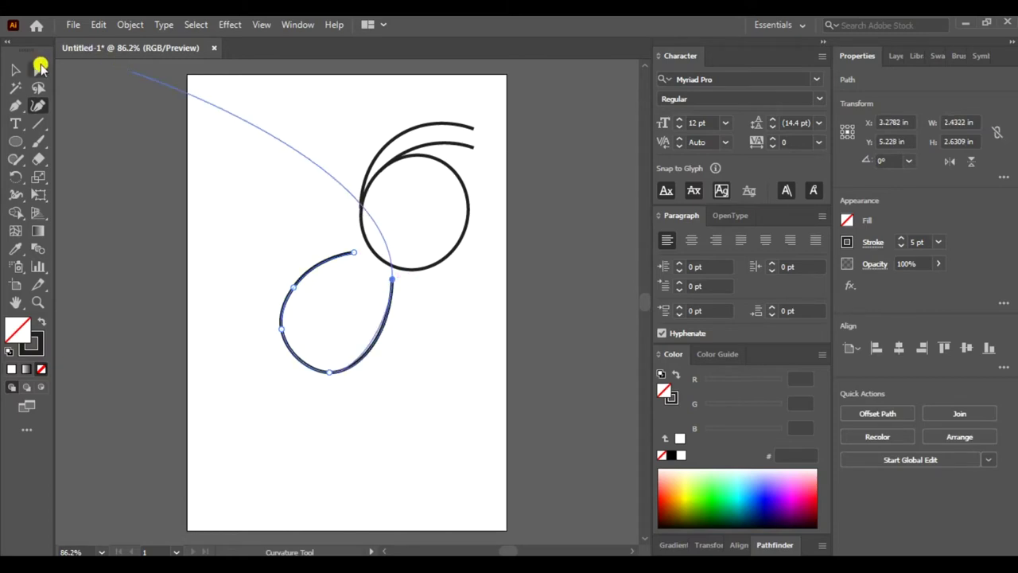
{"action": "left_click", "coordinate": [15, 69]}
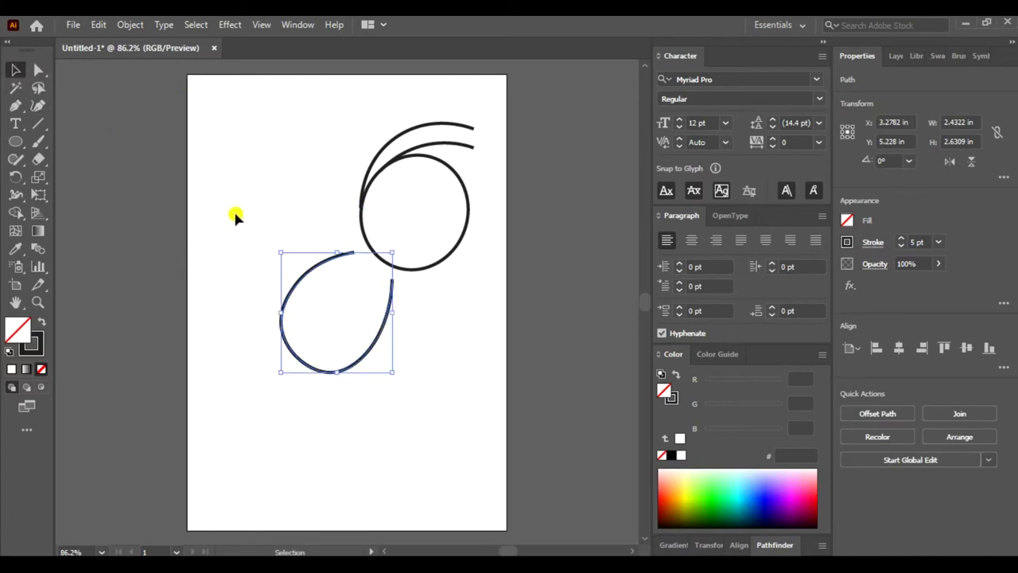
Nudge the teardrop up and right and tilt it so both ends meet the head's underside.
{"action": "key", "text": "Right"}
{"action": "key", "text": "Right"}
{"action": "key", "text": "Right"}
{"action": "key", "text": "Right"}
{"action": "key", "text": "Right"}
{"action": "key", "text": "Right"}
{"action": "key", "text": "Right"}
{"action": "key", "text": "Right"}
{"action": "key", "text": "Right"}
{"action": "key", "text": "Right"}
{"action": "key", "text": "Right"}
{"action": "key", "text": "Right"}
{"action": "key", "text": "Right"}
{"action": "key", "text": "Right"}
{"action": "key", "text": "Right"}
{"action": "key", "text": "Up"}
{"action": "key", "text": "Up"}
{"action": "key", "text": "Right"}
{"action": "key", "text": "Right"}
{"action": "key", "text": "Right"}
{"action": "key", "text": "Up"}
{"action": "key", "text": "Up"}
{"action": "key", "text": "Right"}
{"action": "key", "text": "Right"}
{"action": "key", "text": "Up"}
{"action": "key", "text": "Up"}
{"action": "key", "text": "Up"}
{"action": "key", "text": "Up"}
{"action": "key", "text": "Up"}
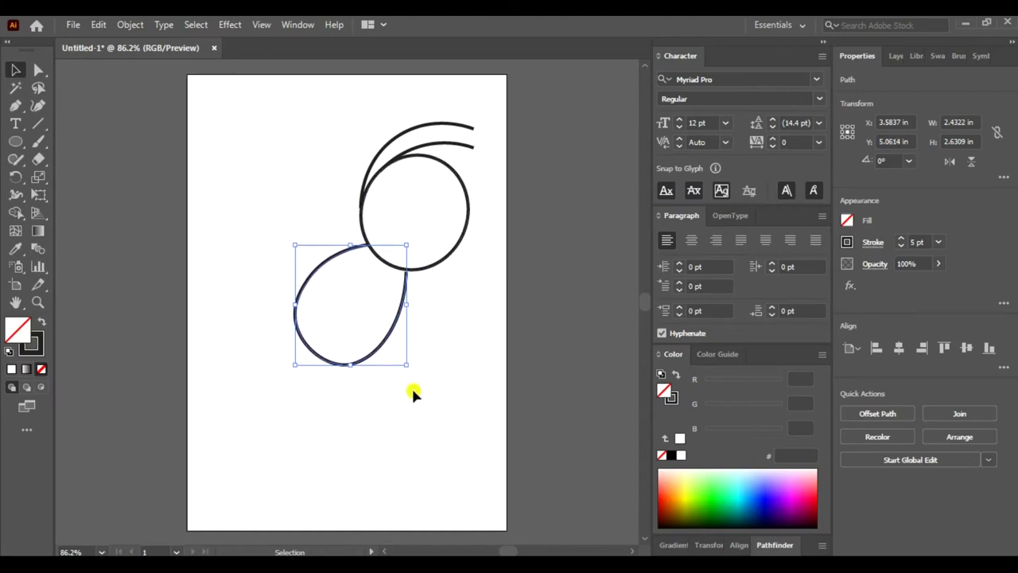
{"action": "left_click_drag", "start_coordinate": [412, 364], "coordinate": [415, 363]}
{"action": "left_click", "coordinate": [312, 153]}
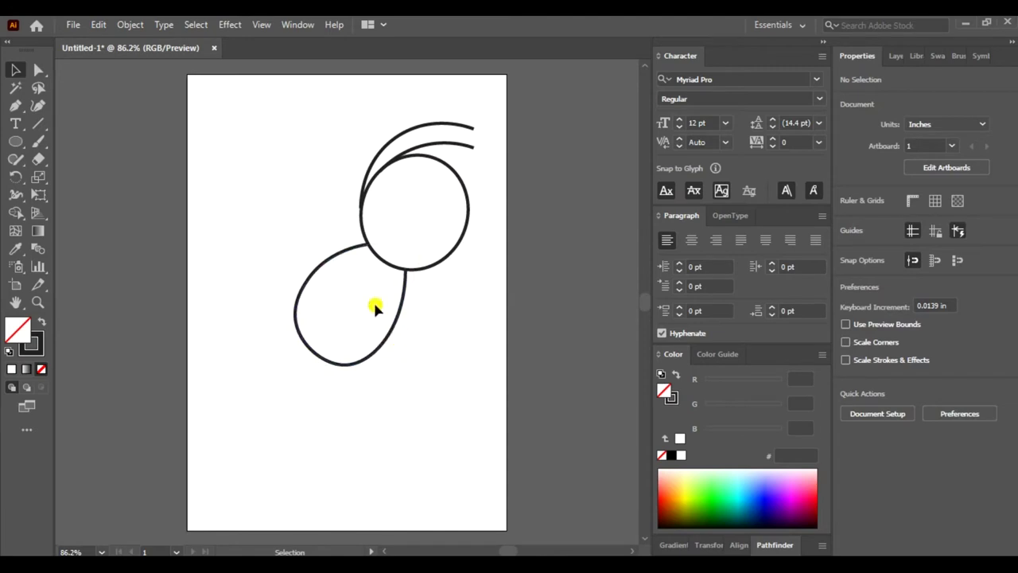
{"action": "key", "text": "ctrl+a"}
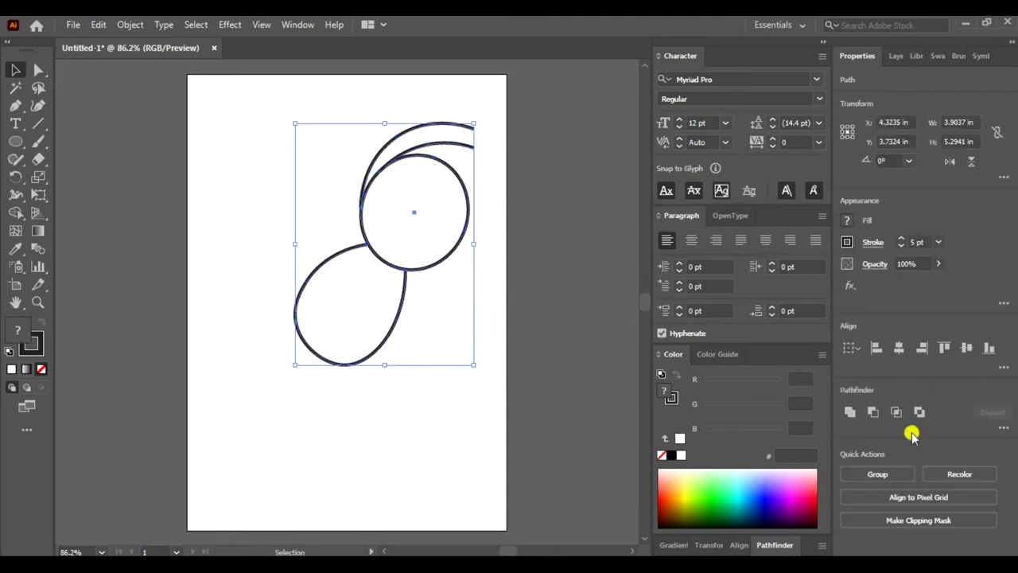
Group all shapes, shift them up and right, then ungroup them into separate paths.
{"action": "left_click", "coordinate": [889, 474]}
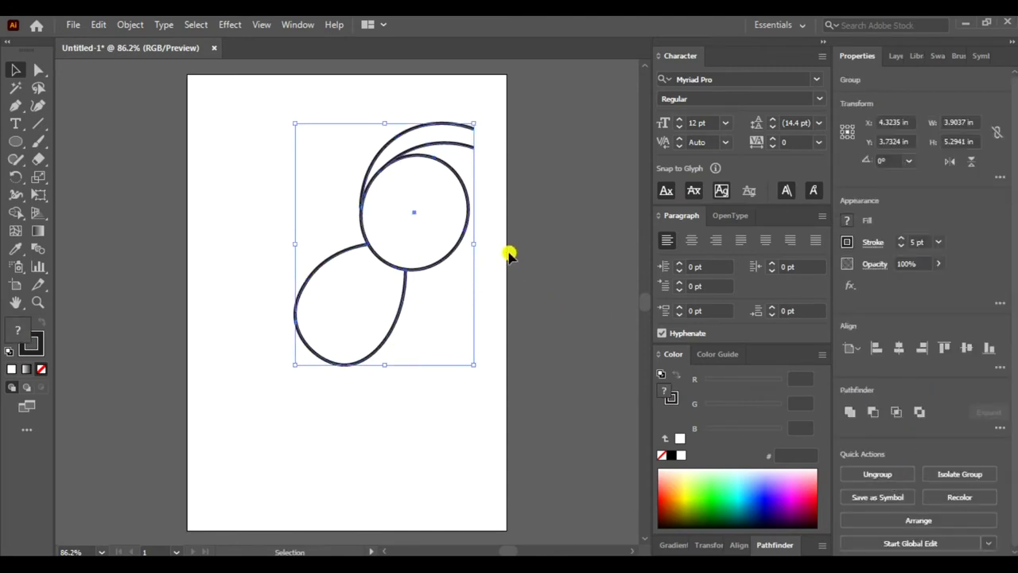
{"action": "key", "text": "Up"}
{"action": "key", "text": "Up"}
{"action": "key", "text": "Up"}
{"action": "key", "text": "Up"}
{"action": "key", "text": "Right"}
{"action": "key", "text": "Right"}
{"action": "key", "text": "Right"}
{"action": "key", "text": "Right"}
{"action": "key", "text": "Right"}
{"action": "key", "text": "Right"}
{"action": "key", "text": "Right"}
{"action": "key", "text": "Right"}
{"action": "key", "text": "Right"}
{"action": "key", "text": "Right"}
{"action": "key", "text": "Right"}
{"action": "key", "text": "Right"}
{"action": "key", "text": "Right"}
{"action": "key", "text": "Right"}
{"action": "key", "text": "Right"}
{"action": "key", "text": "Up"}
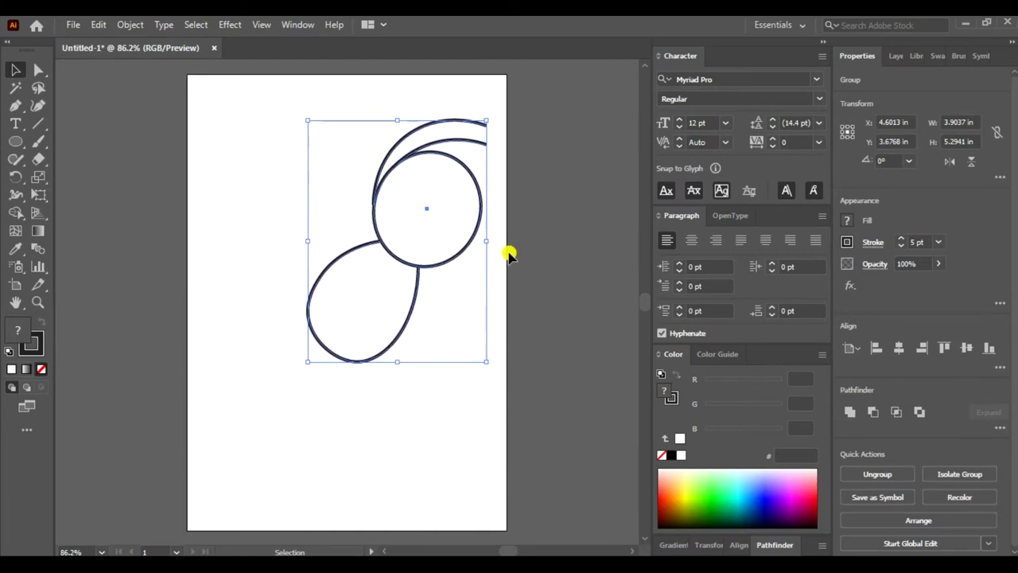
{"action": "key", "text": "Up"}
{"action": "key", "text": "Up"}
{"action": "key", "text": "Up"}
{"action": "key", "text": "Up"}
{"action": "key", "text": "Up"}
{"action": "key", "text": "Up"}
{"action": "key", "text": "Up"}
{"action": "key", "text": "Up"}
{"action": "key", "text": "Up"}
{"action": "key", "text": "Up"}
{"action": "key", "text": "Up"}
{"action": "key", "text": "Up"}
{"action": "key", "text": "Up"}
{"action": "key", "text": "Up"}
{"action": "key", "text": "Up"}
{"action": "key", "text": "Up"}
{"action": "key", "text": "Up"}
{"action": "key", "text": "Up"}
{"action": "key", "text": "Up"}
{"action": "key", "text": "Right"}
{"action": "key", "text": "Right"}
{"action": "key", "text": "Up"}
{"action": "key", "text": "Up"}
{"action": "key", "text": "Up"}
{"action": "key", "text": "Up"}
{"action": "key", "text": "Up"}
{"action": "key", "text": "Up"}
{"action": "key", "text": "Up"}
{"action": "key", "text": "Up"}
{"action": "key", "text": "Right"}
{"action": "key", "text": "Right"}
{"action": "key", "text": "Up"}
{"action": "key", "text": "Up"}
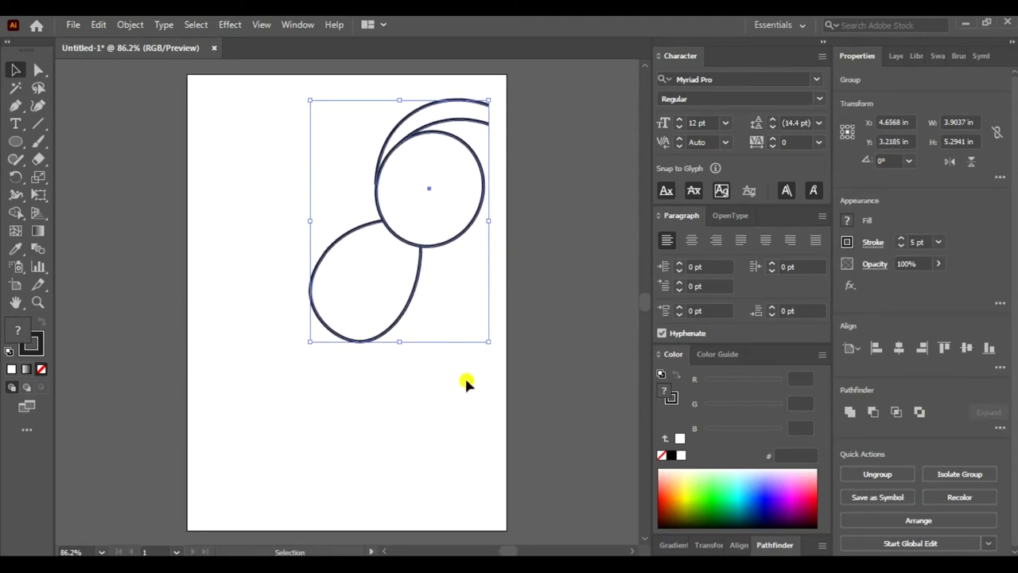
{"action": "left_click", "coordinate": [863, 474]}
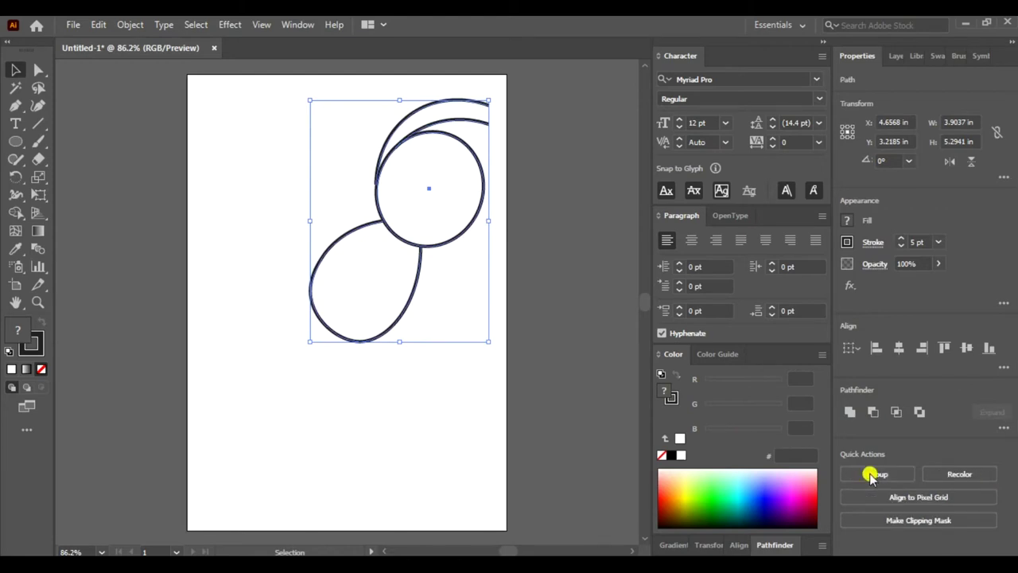
{"action": "left_click", "coordinate": [227, 253]}
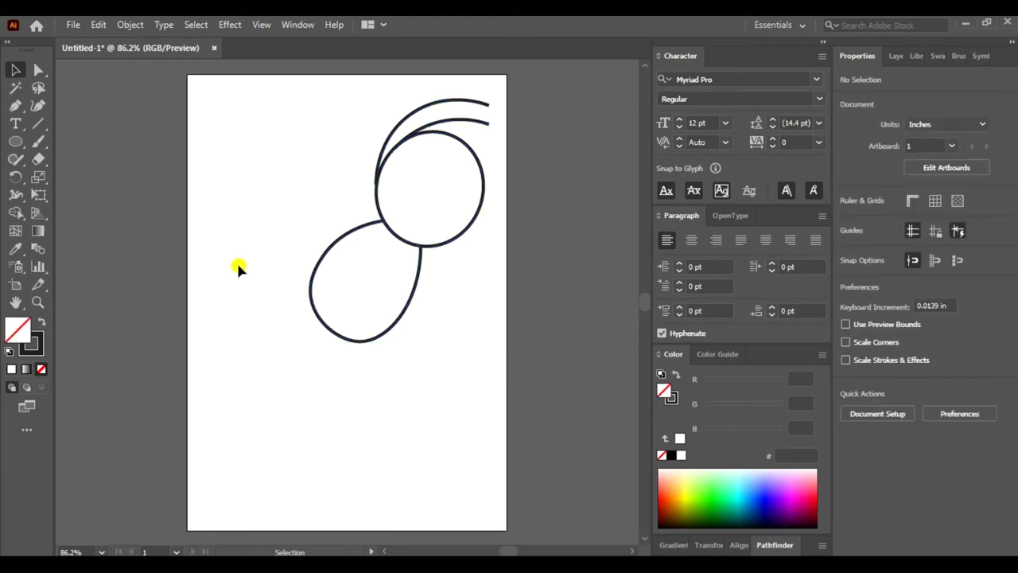
{"action": "left_click", "coordinate": [38, 105]}
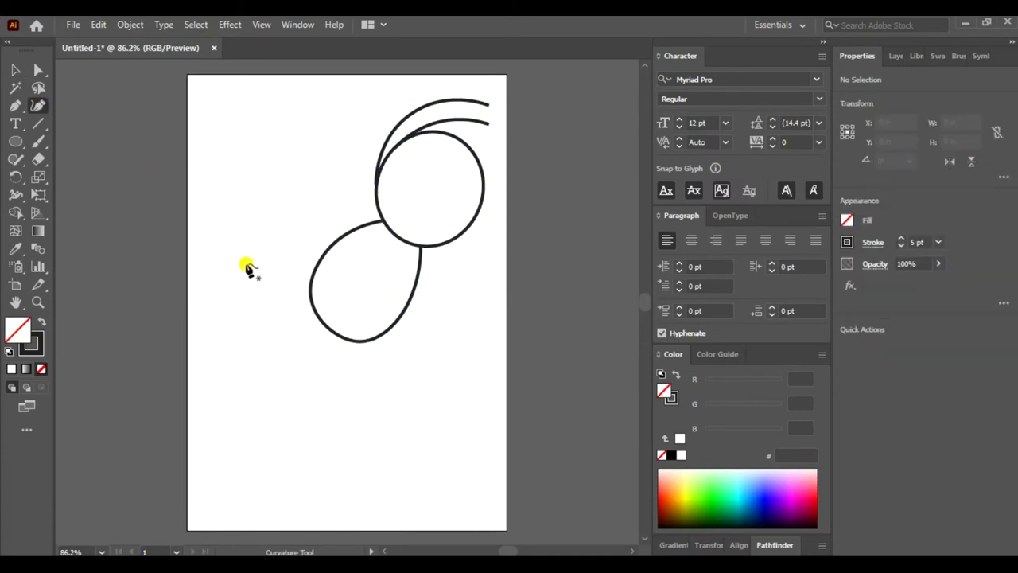
Draw a bean-shaped abdomen curve under the body's lower left, nudged slightly up and right.
{"action": "left_click", "coordinate": [304, 303]}
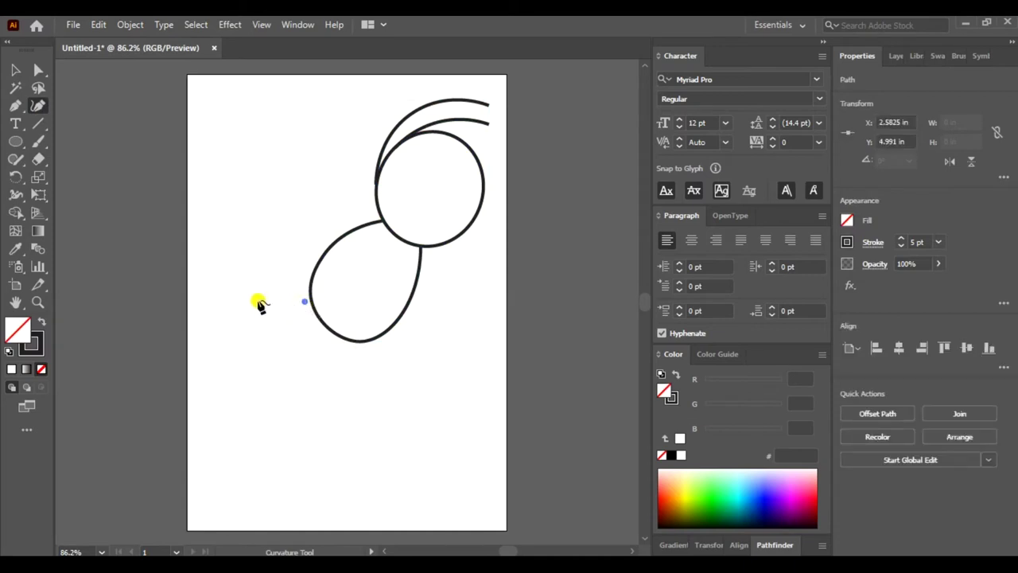
{"action": "left_click", "coordinate": [252, 303]}
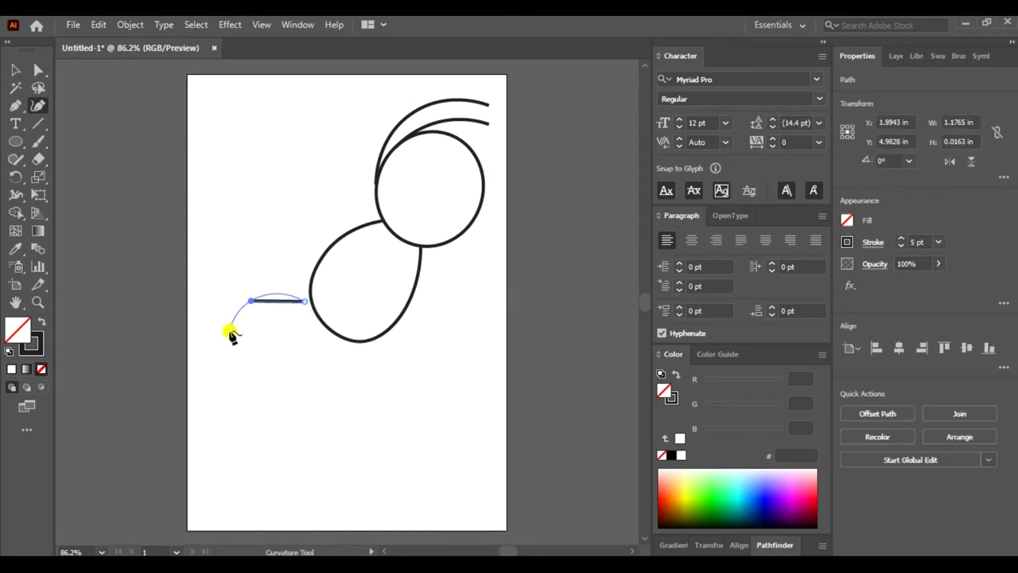
{"action": "left_click", "coordinate": [228, 339]}
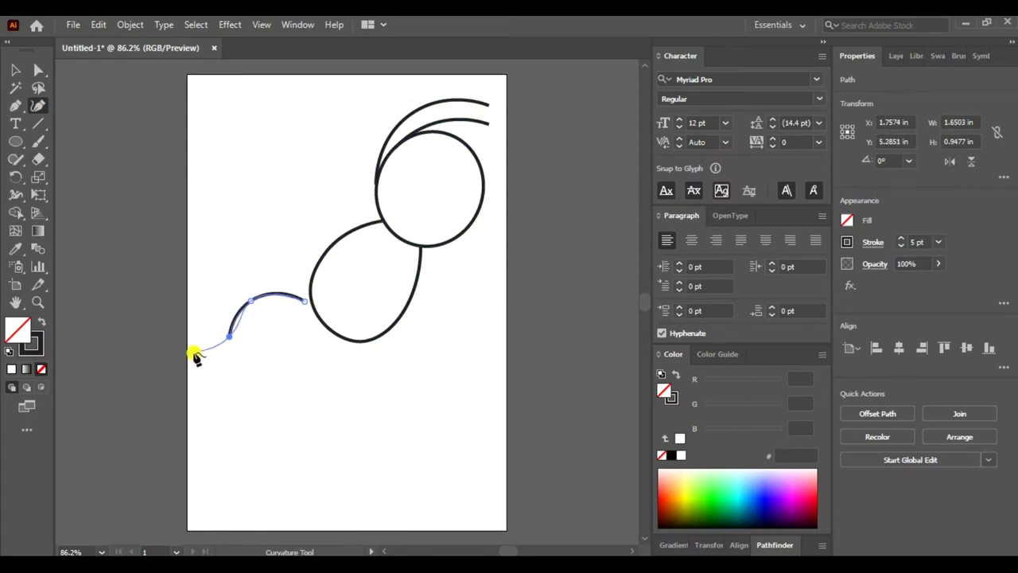
{"action": "left_click", "coordinate": [193, 351]}
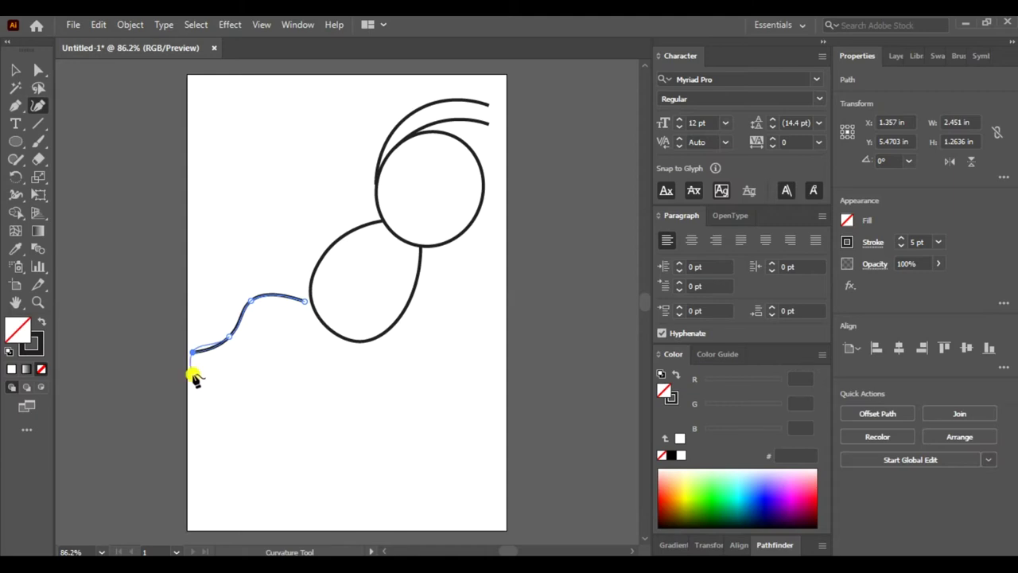
{"action": "left_click", "coordinate": [194, 374]}
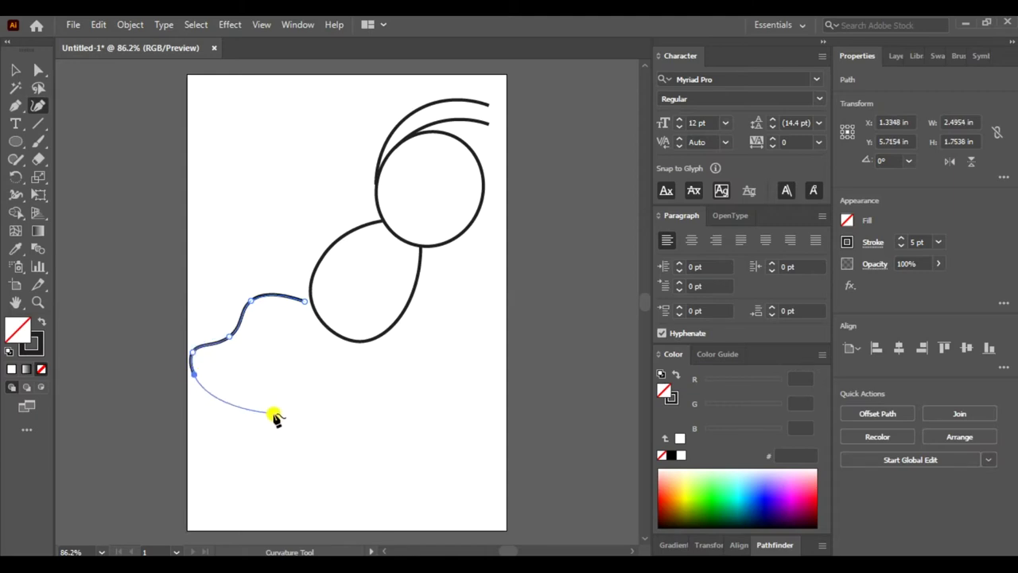
{"action": "left_click", "coordinate": [299, 425]}
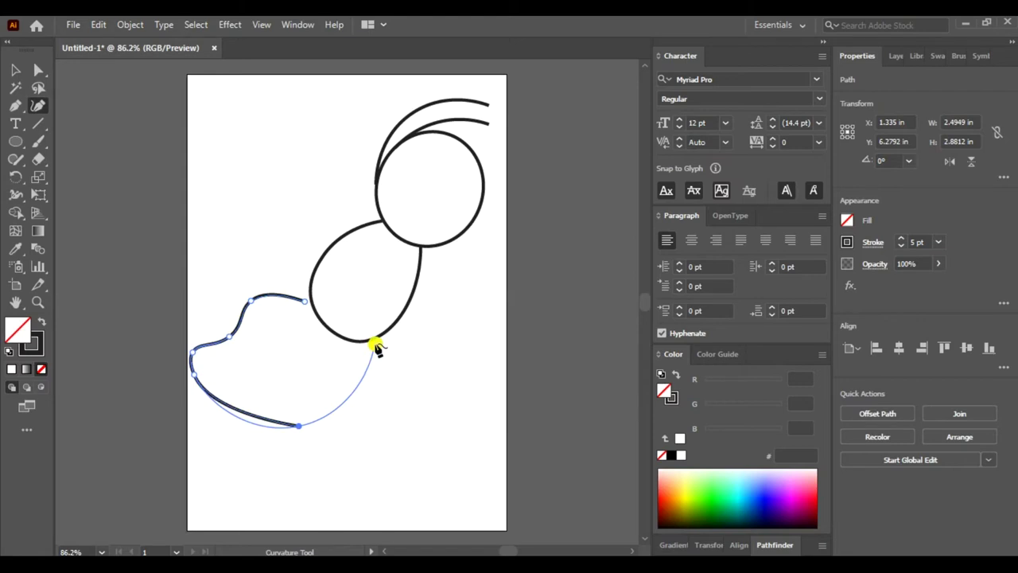
{"action": "left_click", "coordinate": [375, 345]}
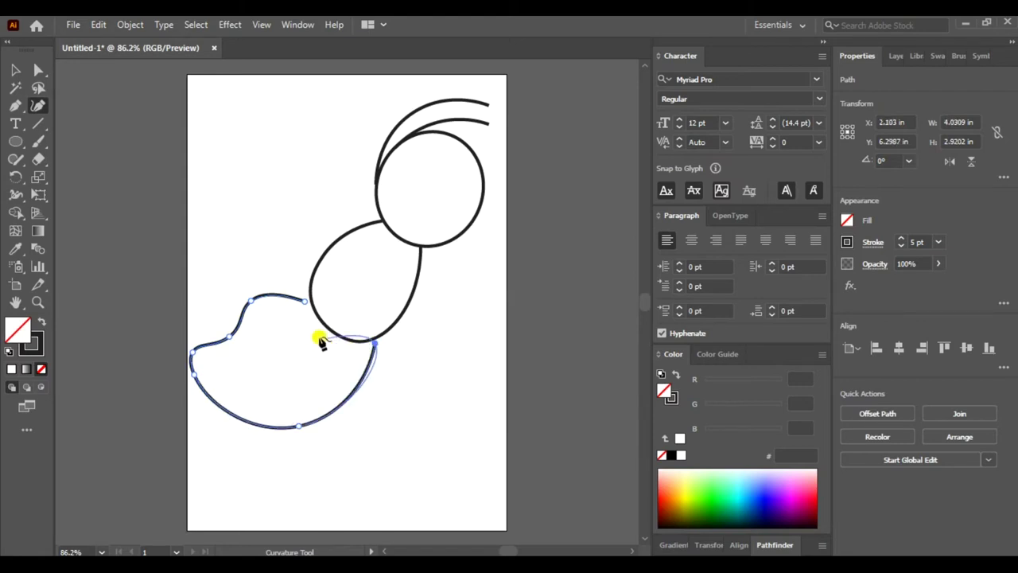
{"action": "left_click", "coordinate": [19, 70]}
{"action": "key", "text": "Right"}
{"action": "key", "text": "Right"}
{"action": "key", "text": "Right"}
{"action": "key", "text": "Right"}
{"action": "key", "text": "Right"}
{"action": "key", "text": "Right"}
{"action": "key", "text": "Right"}
{"action": "key", "text": "Right"}
{"action": "key", "text": "Up"}
{"action": "key", "text": "Up"}
{"action": "key", "text": "Up"}
{"action": "key", "text": "Up"}
{"action": "key", "text": "Up"}
{"action": "key", "text": "Up"}
{"action": "key", "text": "Up"}
{"action": "key", "text": "Up"}
{"action": "key", "text": "Up"}
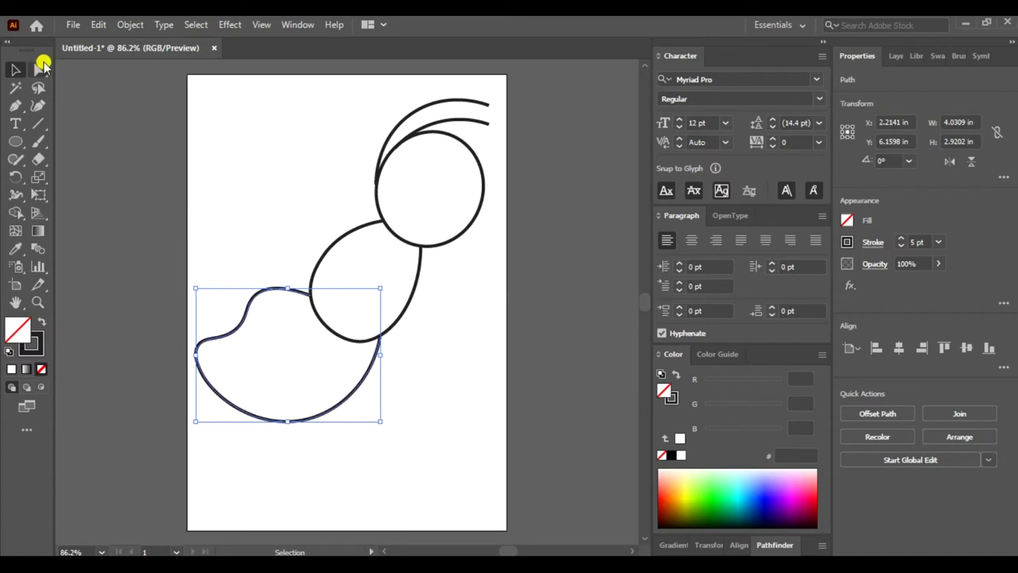
Drag the abdomen's upper-left anchor points to round its tip and smooth its top edge.
{"action": "left_click", "coordinate": [40, 69]}
{"action": "left_click", "coordinate": [196, 348]}
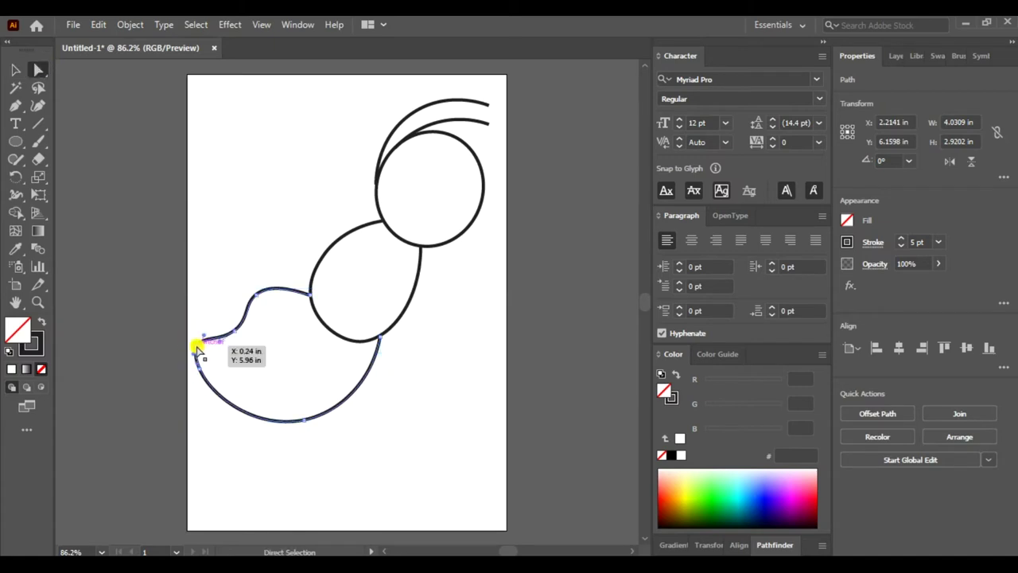
{"action": "left_click_drag", "start_coordinate": [196, 347], "coordinate": [190, 344]}
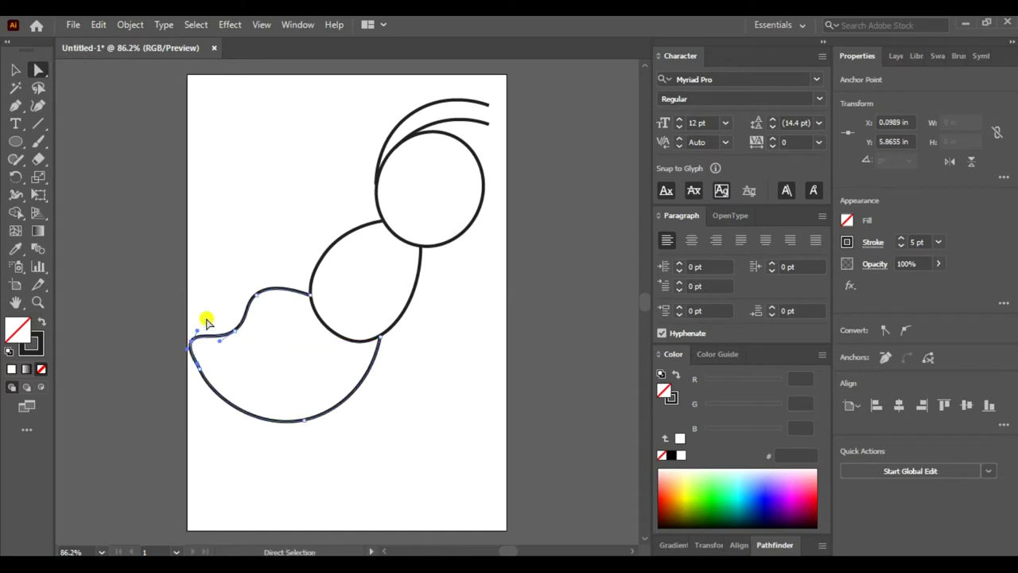
{"action": "left_click", "coordinate": [231, 254]}
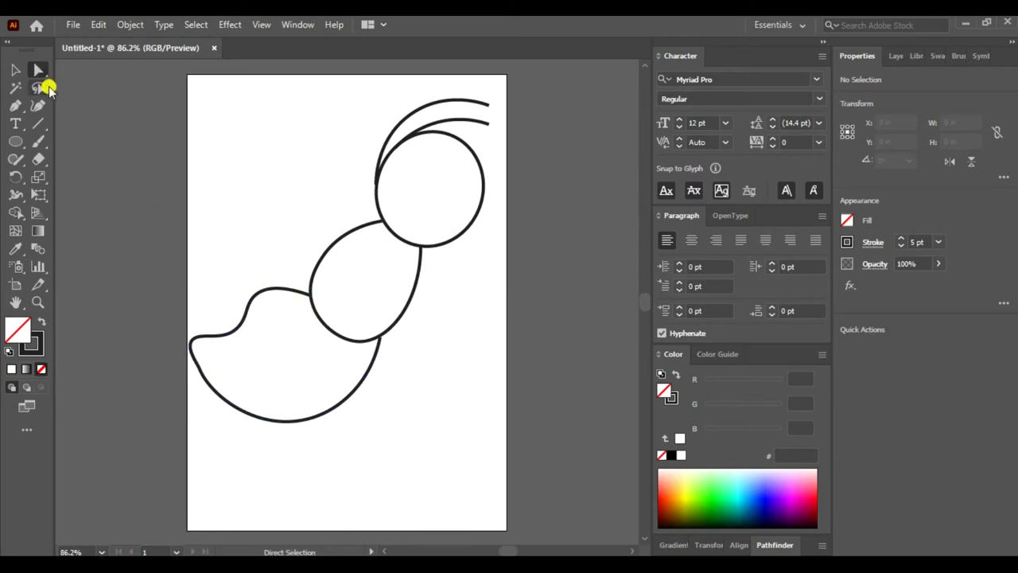
{"action": "left_click", "coordinate": [236, 326]}
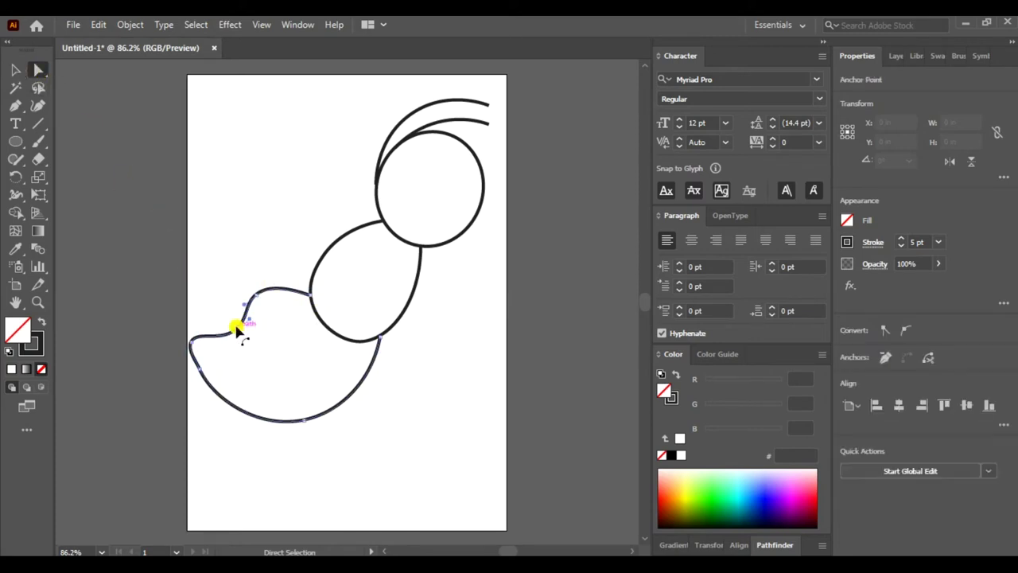
{"action": "left_click", "coordinate": [236, 327]}
{"action": "left_click_drag", "start_coordinate": [235, 332], "coordinate": [231, 321]}
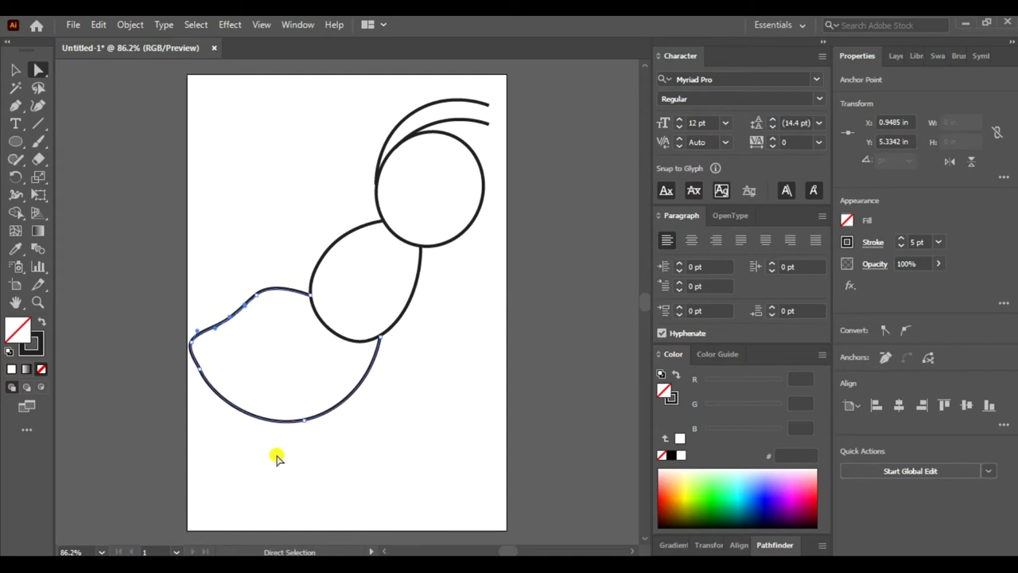
{"action": "left_click", "coordinate": [16, 70]}
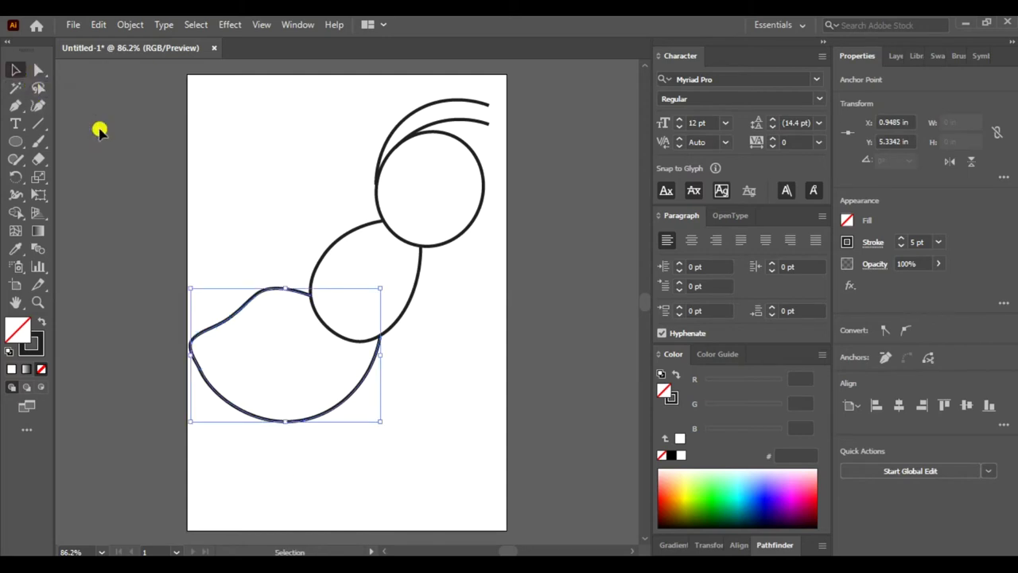
{"action": "left_click", "coordinate": [267, 209]}
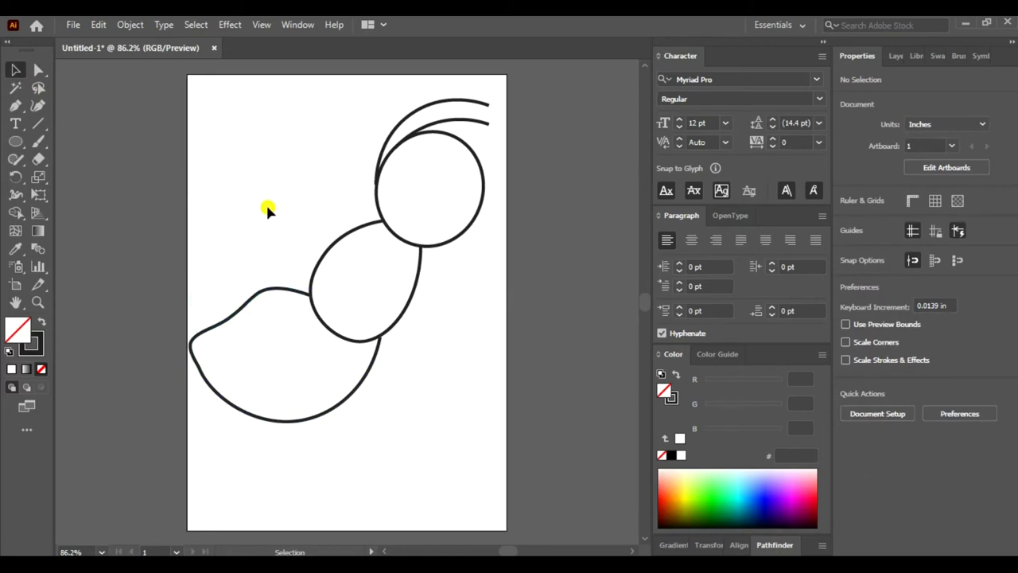
{"action": "left_click", "coordinate": [40, 106]}
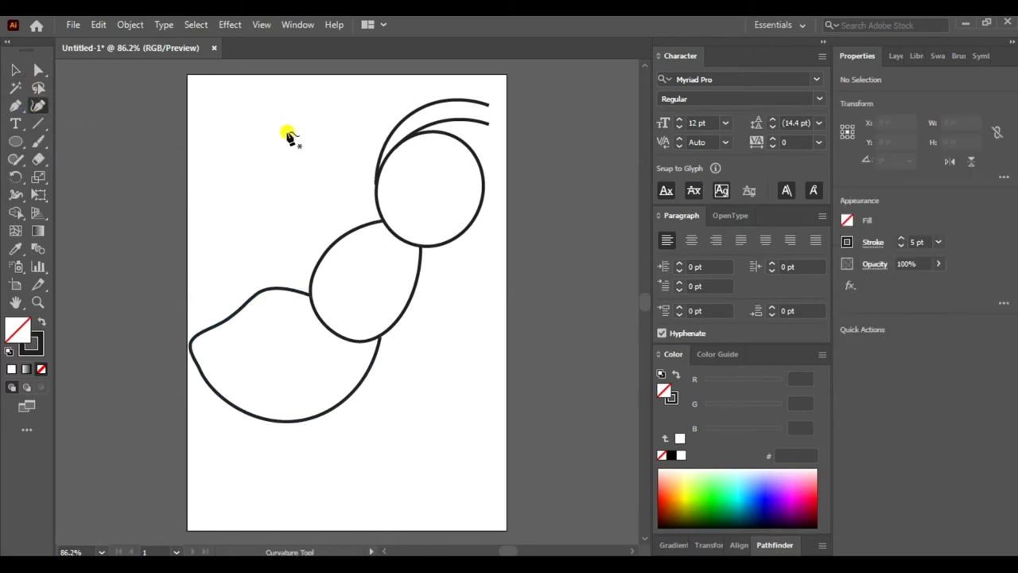
Draw a small arched eye curve near the top of the head.
{"action": "left_click", "coordinate": [393, 170]}
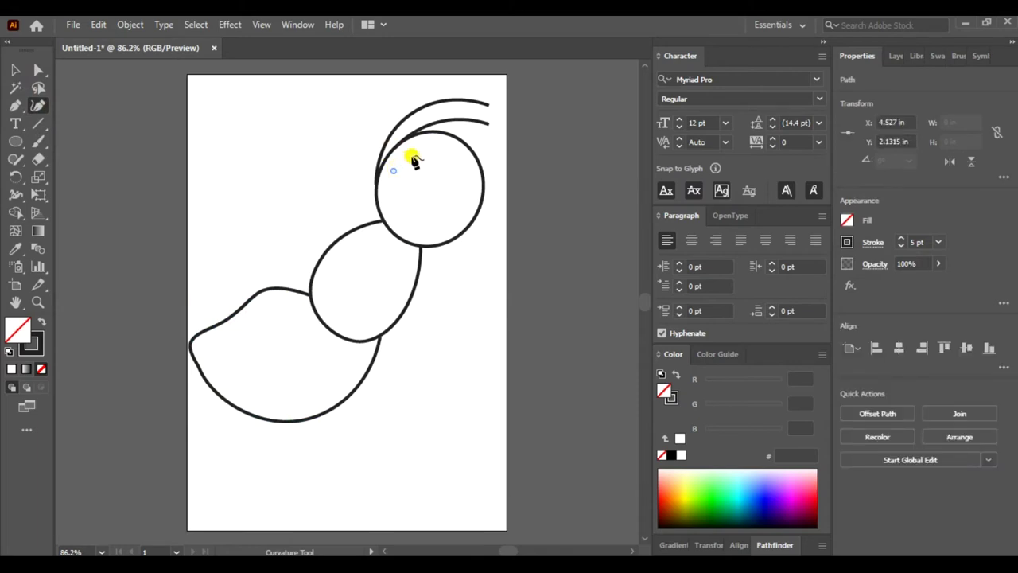
{"action": "left_click", "coordinate": [412, 156]}
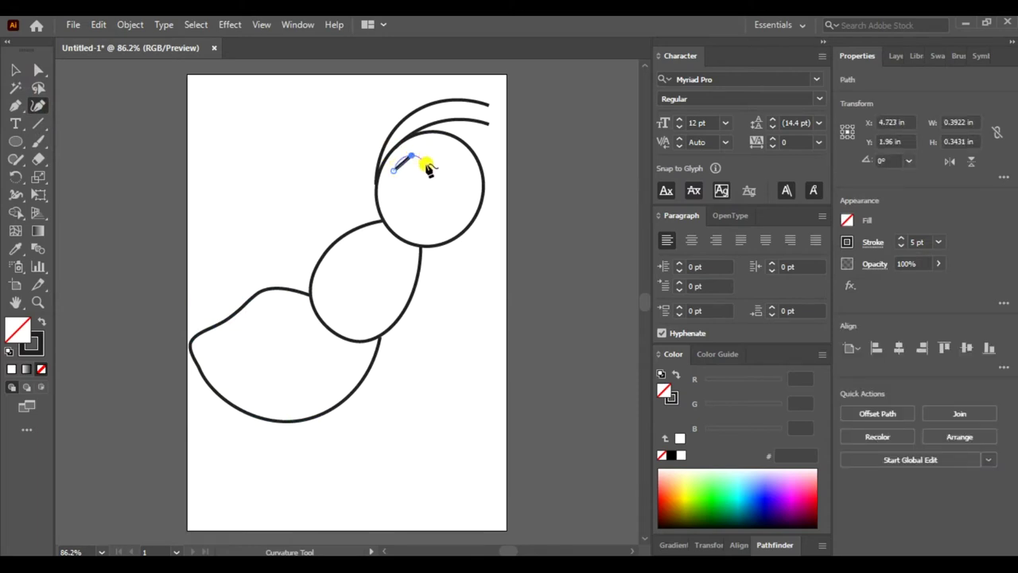
{"action": "left_click", "coordinate": [422, 163]}
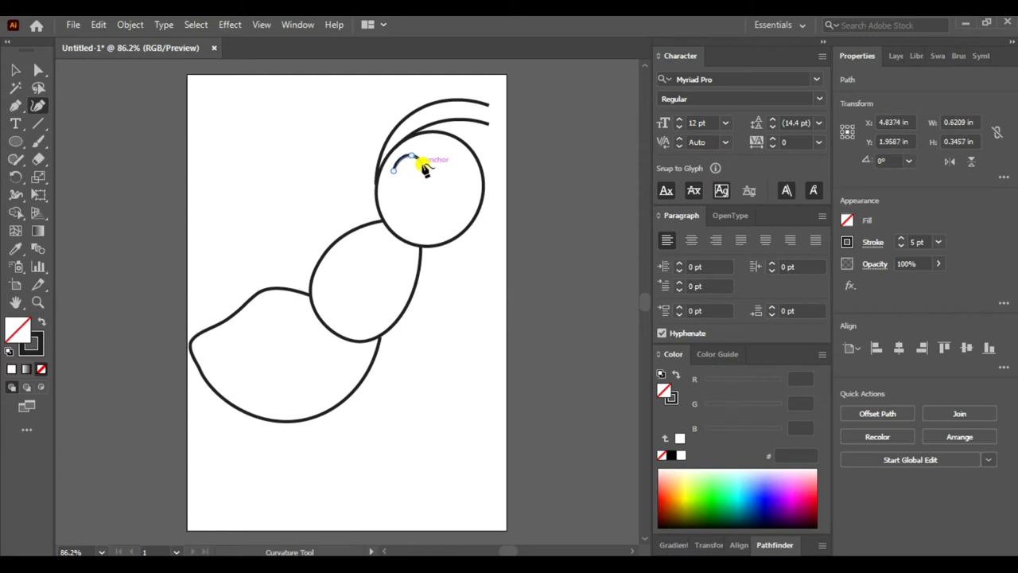
{"action": "left_click", "coordinate": [16, 70]}
{"action": "left_click", "coordinate": [412, 203]}
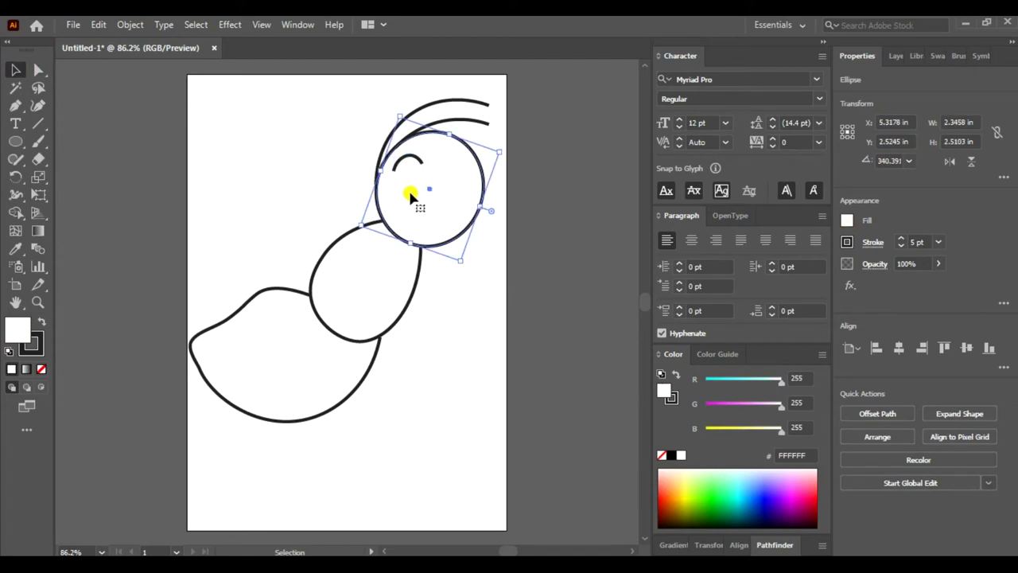
{"action": "left_click", "coordinate": [413, 160]}
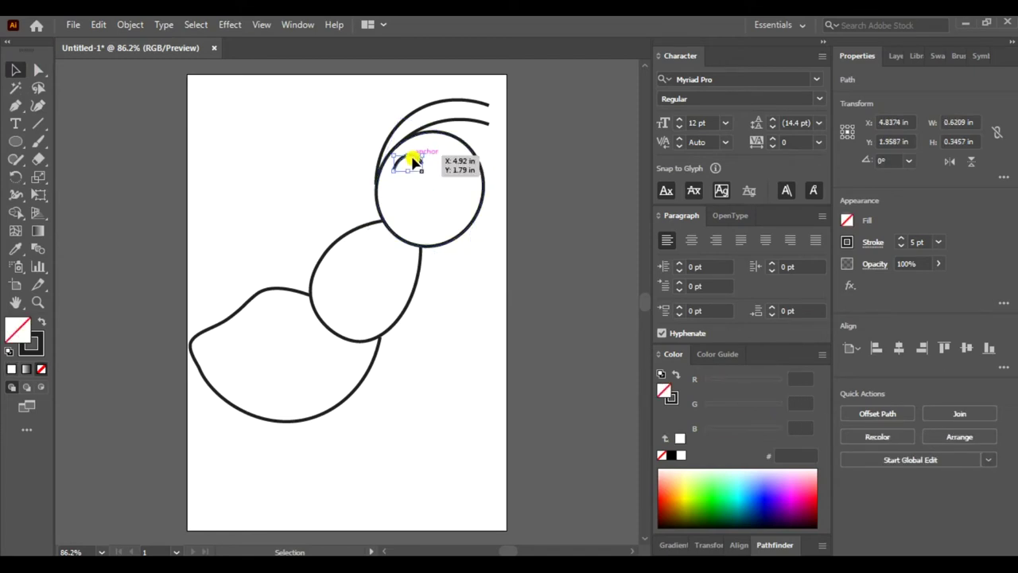
Duplicate the eye arc and place the copy just right of the first.
{"action": "key", "text": "ctrl+c"}
{"action": "key", "text": "ctrl+v"}
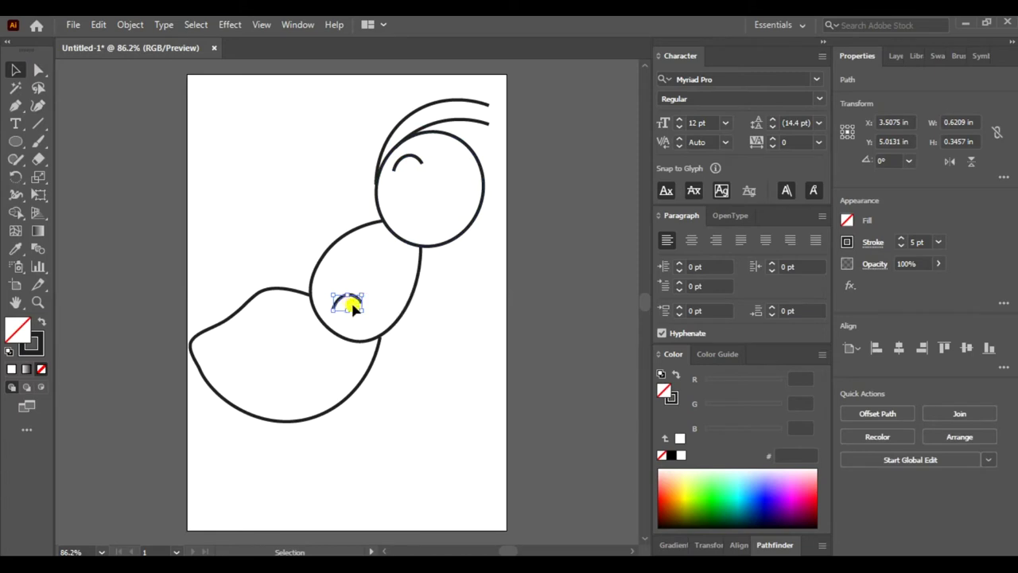
{"action": "left_click_drag", "start_coordinate": [356, 301], "coordinate": [457, 161]}
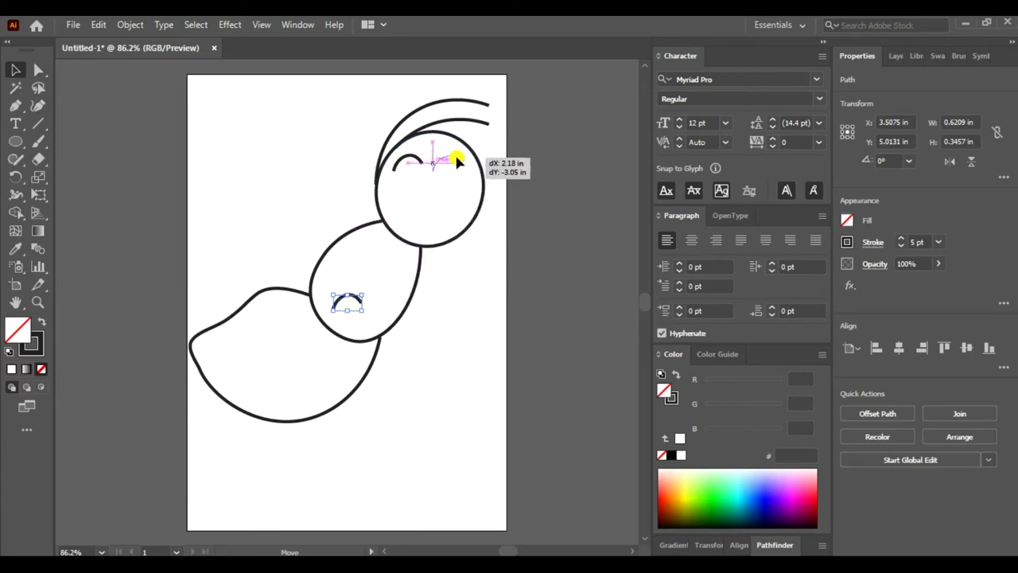
{"action": "left_click_drag", "start_coordinate": [458, 161], "coordinate": [453, 159]}
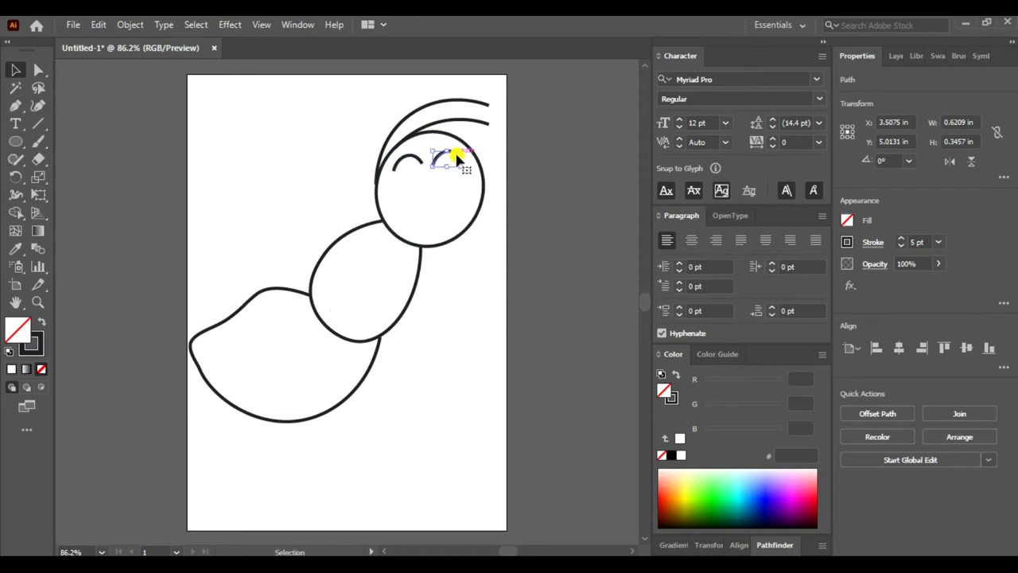
{"action": "right_click", "coordinate": [453, 160]}
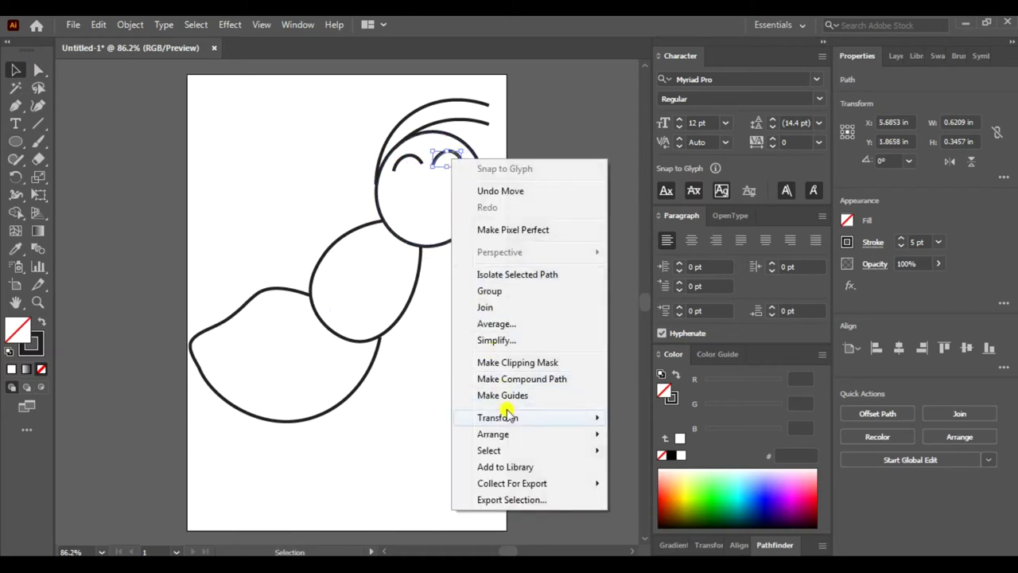
Reflect the copied eye arc so it mirrors the left eye.
{"action": "mouse_move", "coordinate": [498, 417]}
{"action": "left_click", "coordinate": [644, 473]}
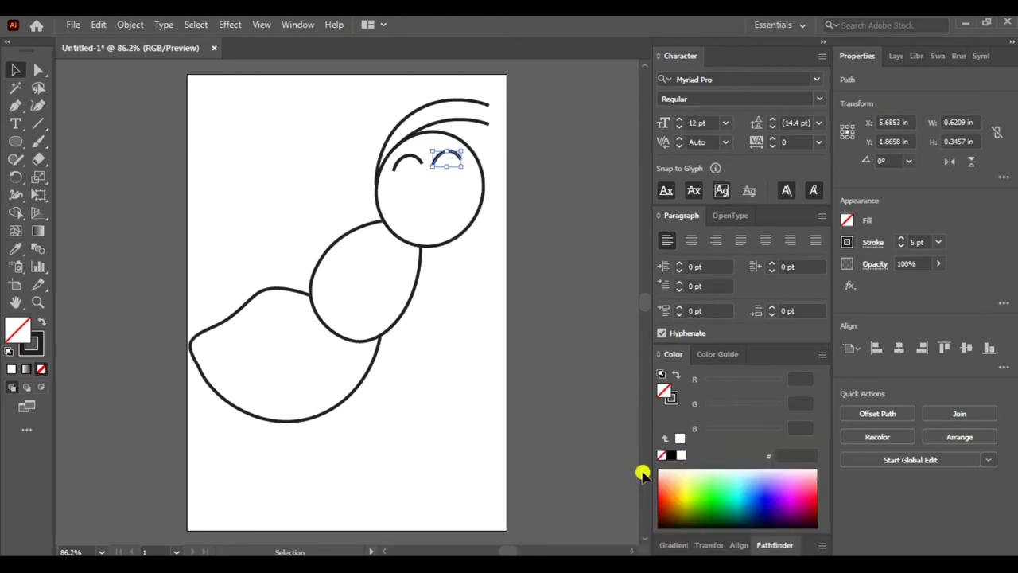
{"action": "left_click", "coordinate": [513, 387]}
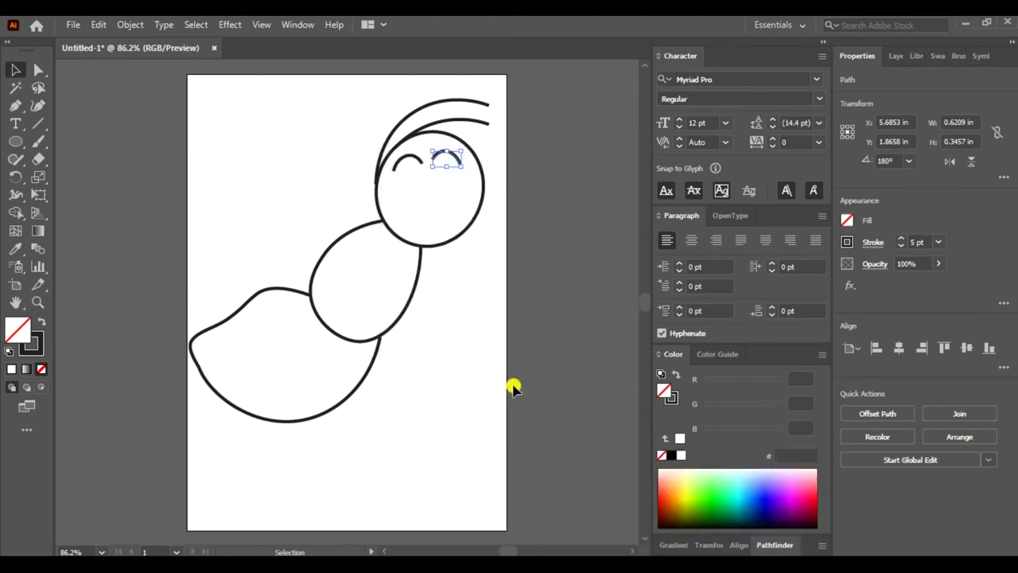
{"action": "left_click", "coordinate": [401, 202]}
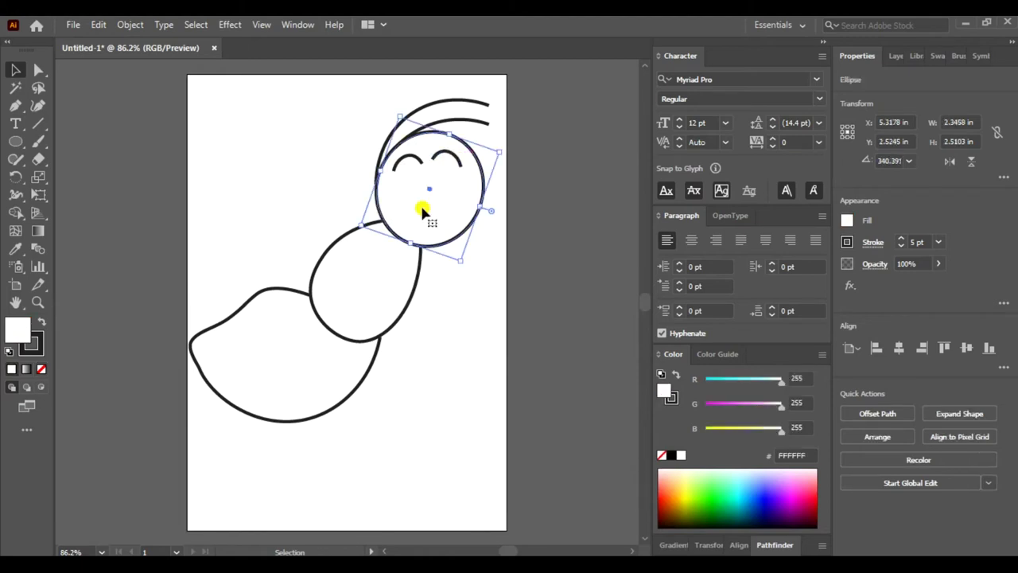
{"action": "left_click", "coordinate": [279, 165]}
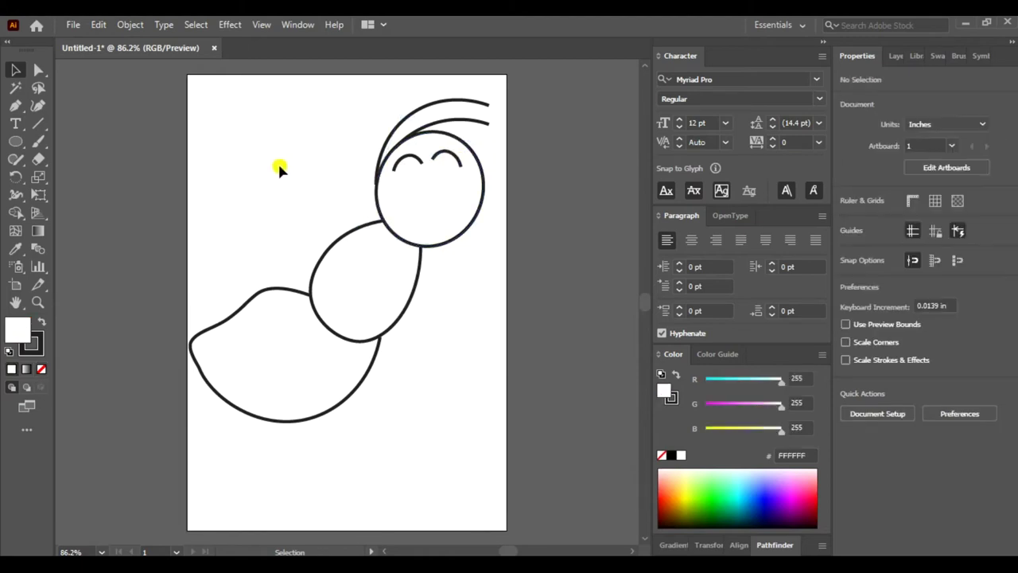
Tilt the right eye arc so both arched eyes form a matching pair.
{"action": "left_click", "coordinate": [450, 156]}
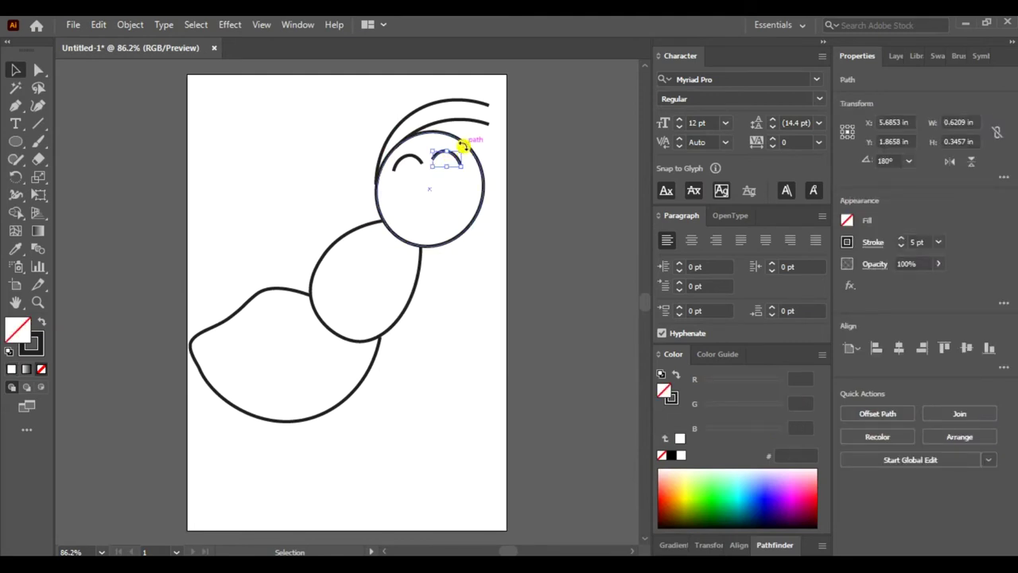
{"action": "left_click_drag", "start_coordinate": [462, 146], "coordinate": [466, 144]}
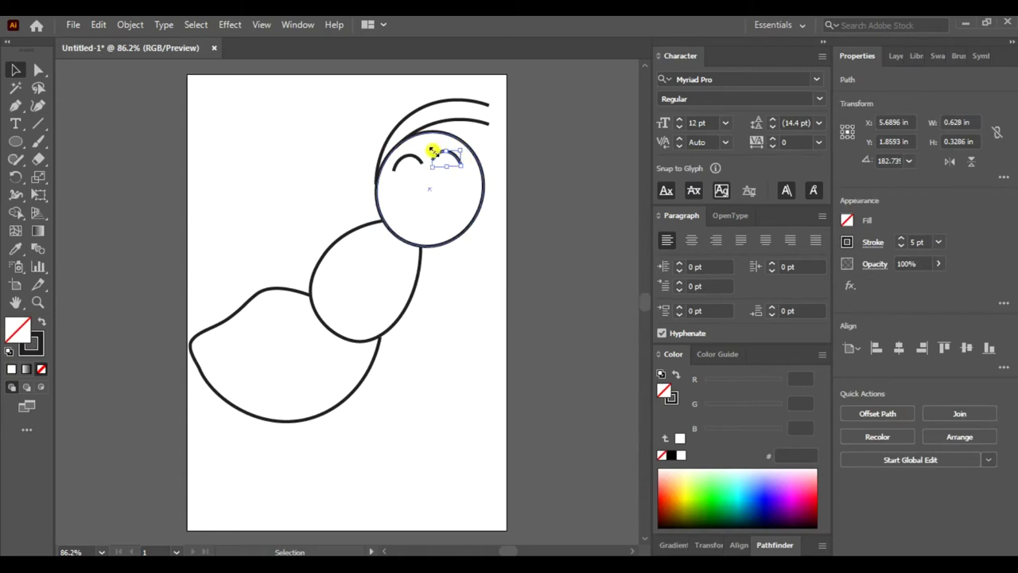
{"action": "left_click_drag", "start_coordinate": [426, 148], "coordinate": [428, 156]}
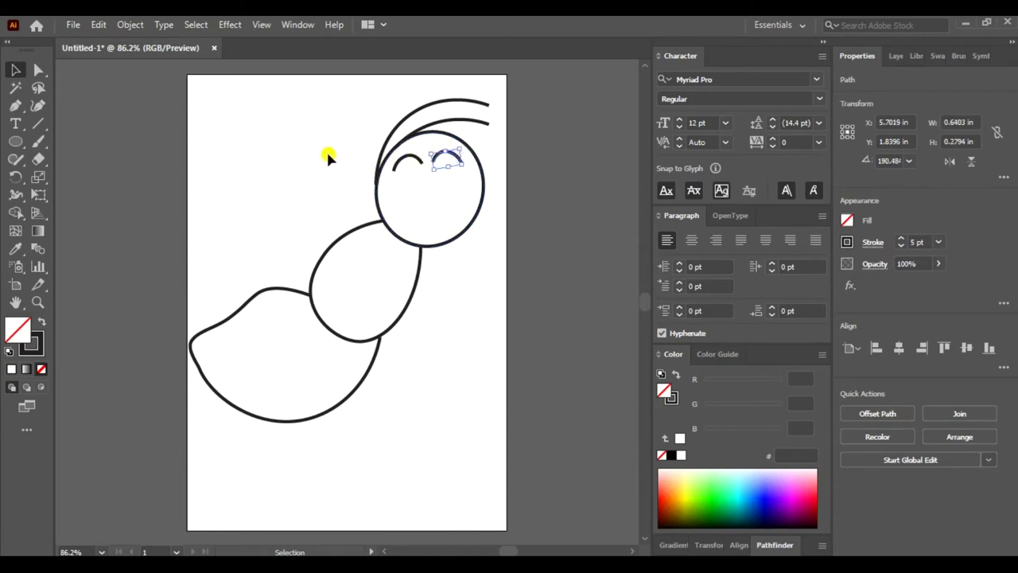
{"action": "left_click", "coordinate": [326, 151]}
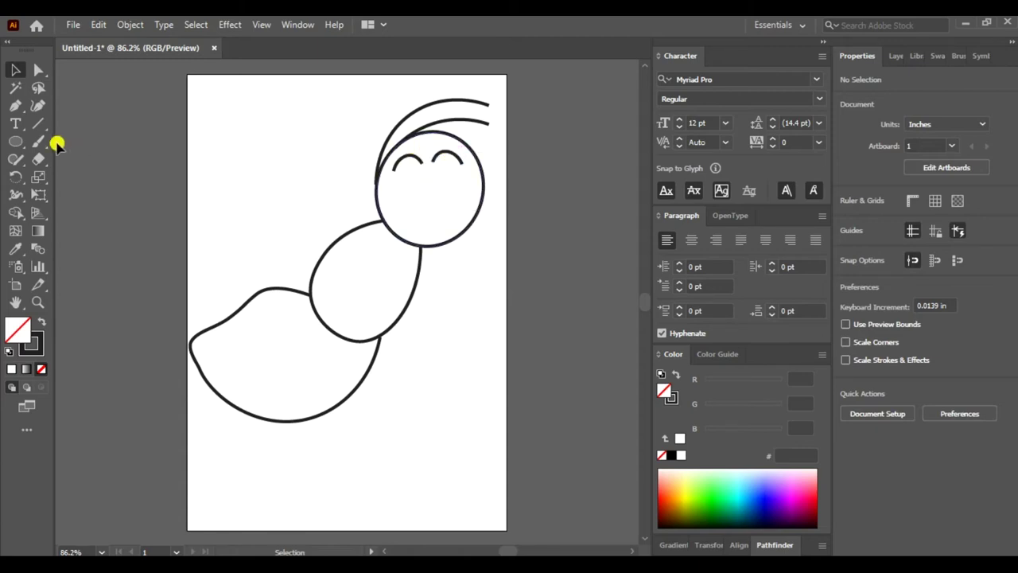
{"action": "left_click", "coordinate": [37, 106]}
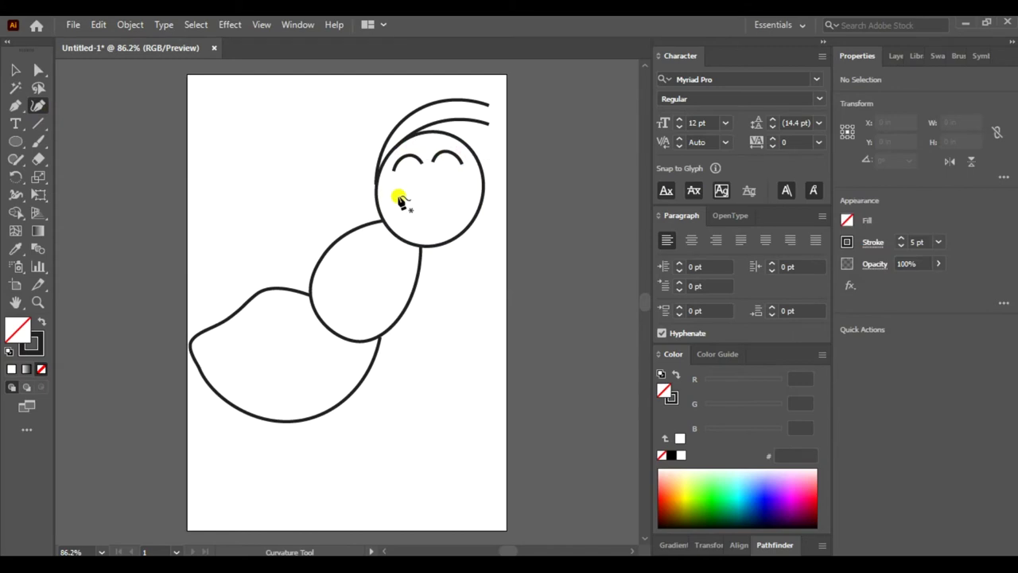
Draw a closed crescent-shaped smile under the eyes with the Curvature tool.
{"action": "left_click", "coordinate": [397, 195]}
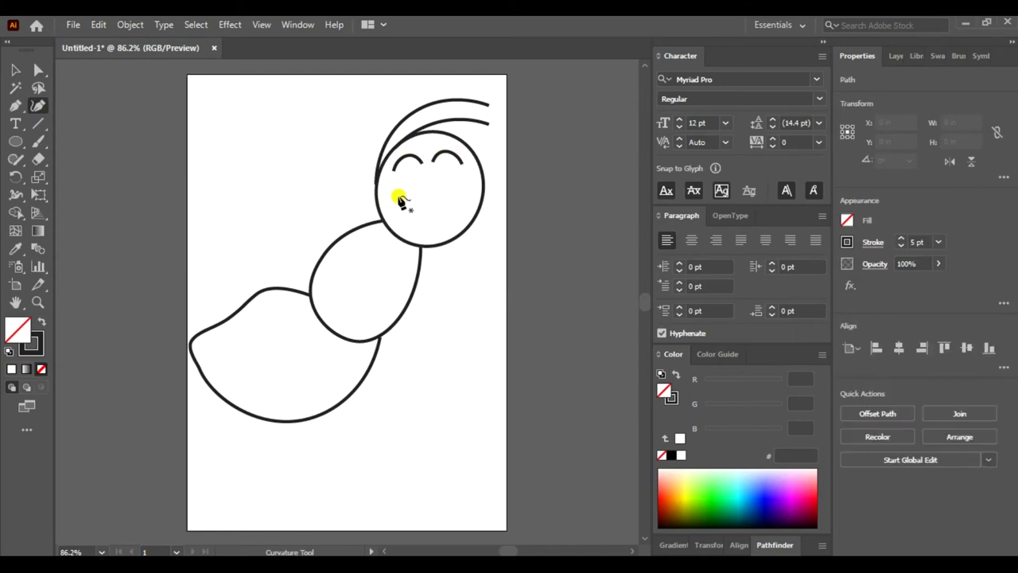
{"action": "left_click", "coordinate": [433, 219]}
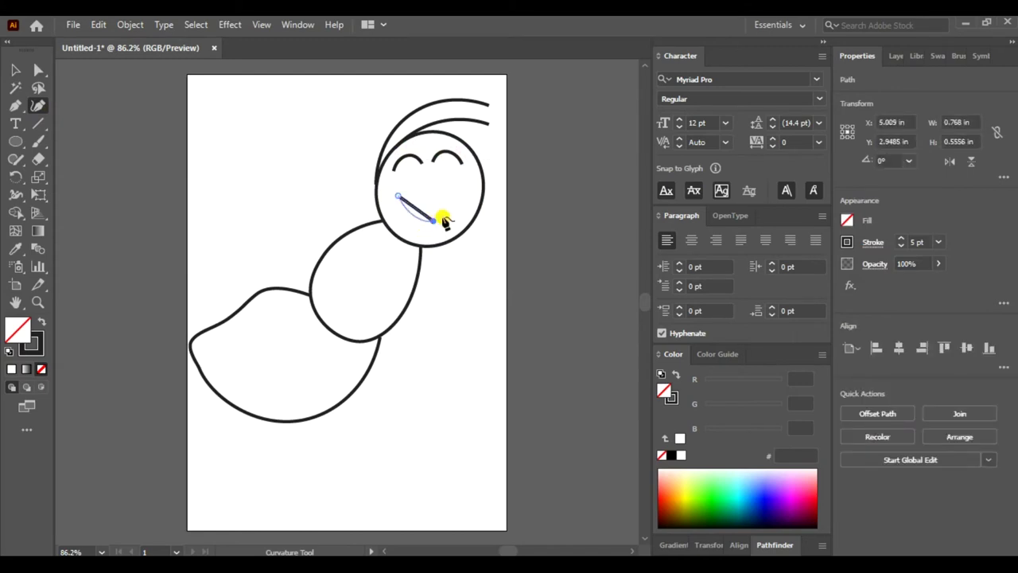
{"action": "left_click", "coordinate": [464, 191]}
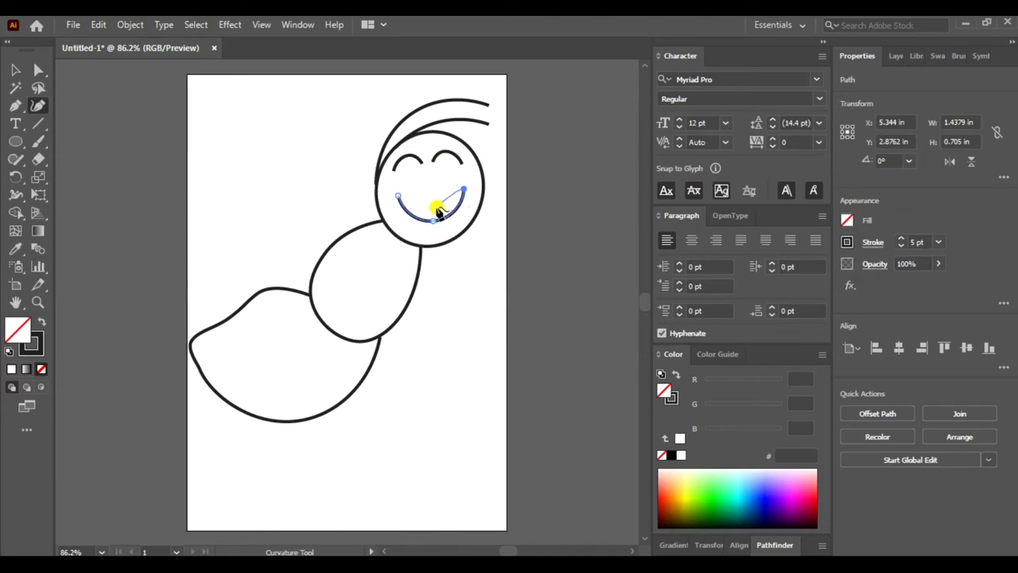
{"action": "left_click", "coordinate": [437, 206]}
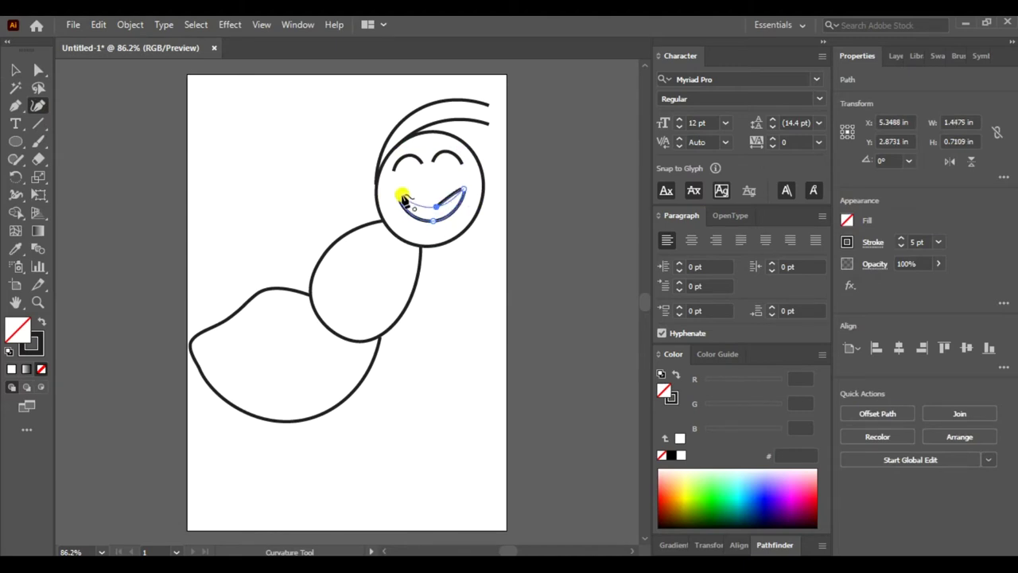
{"action": "left_click", "coordinate": [399, 196]}
{"action": "left_click", "coordinate": [37, 69]}
{"action": "left_click", "coordinate": [235, 133]}
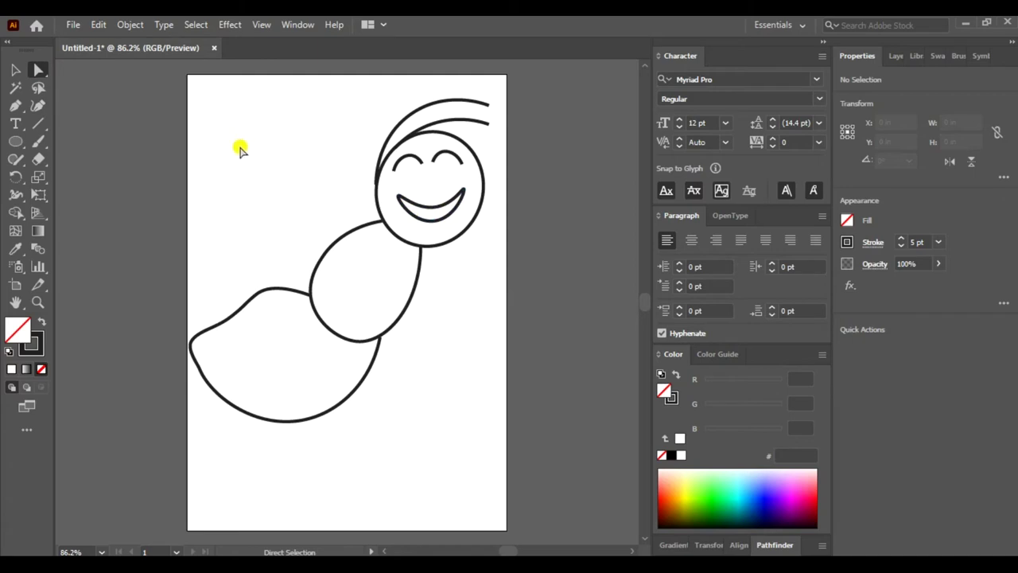
Draw a three-point bent leg line out from the thorax with the Pen tool.
{"action": "left_click", "coordinate": [16, 107]}
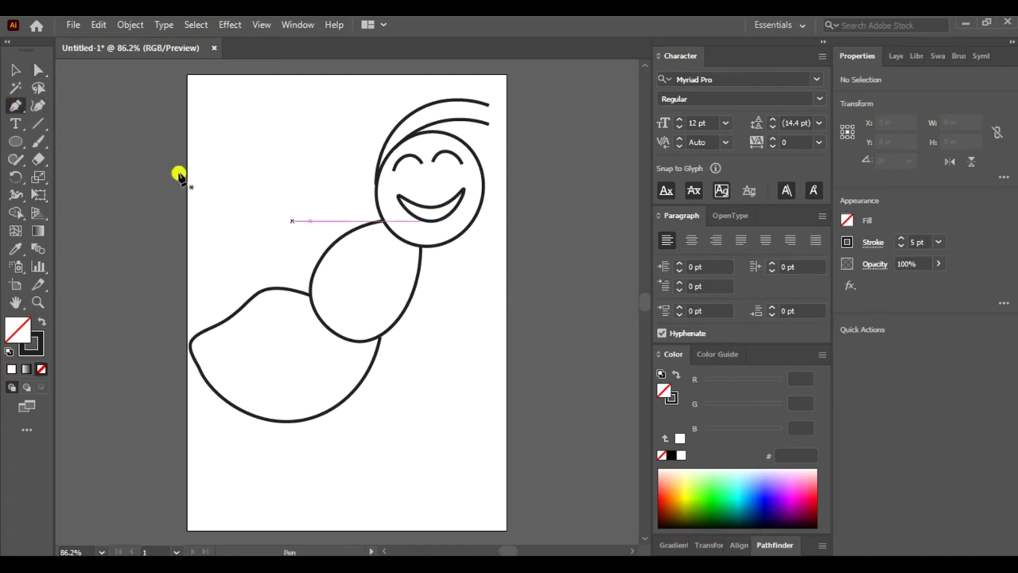
{"action": "left_click", "coordinate": [384, 281]}
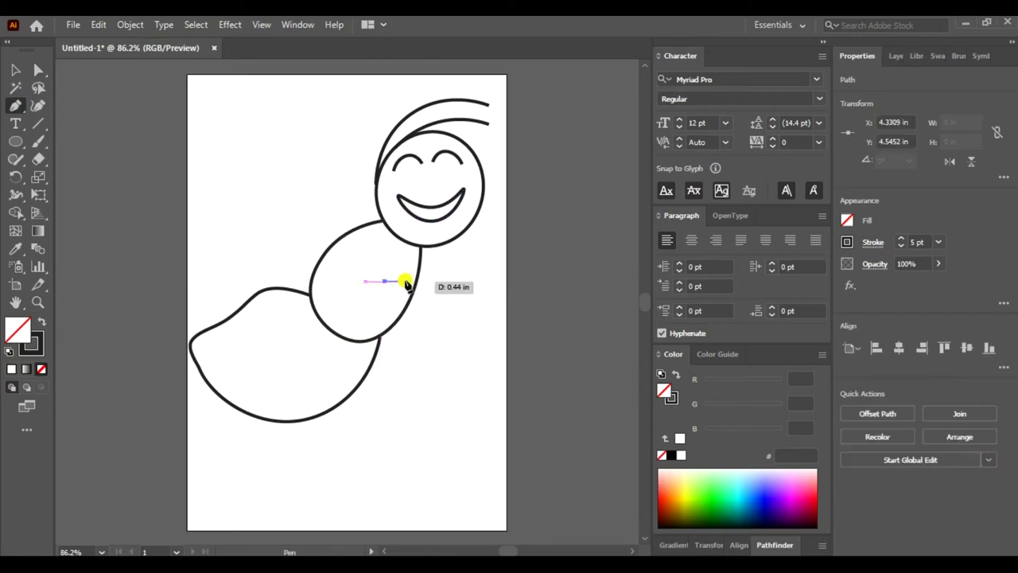
{"action": "left_click", "coordinate": [431, 273]}
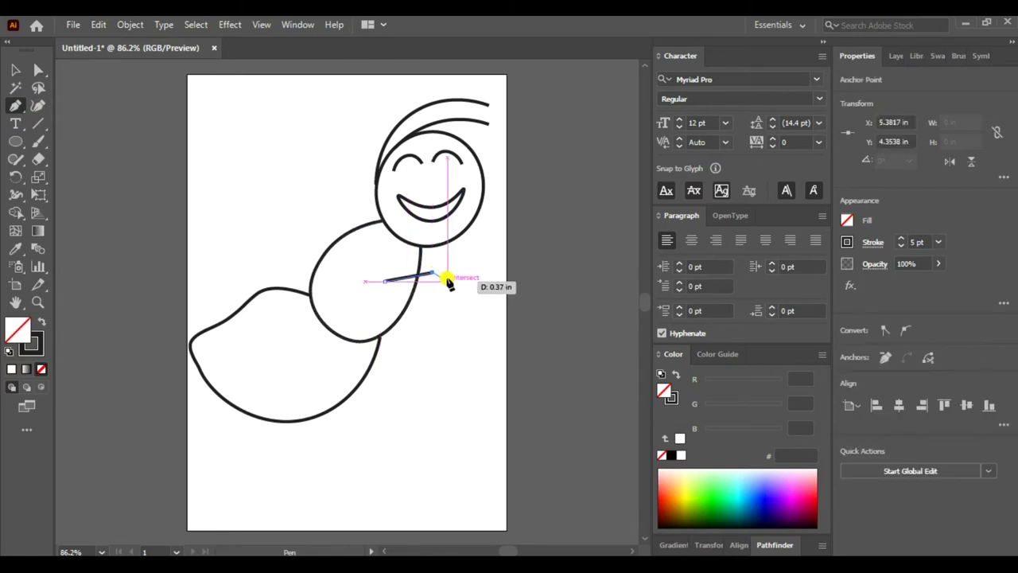
{"action": "left_click", "coordinate": [468, 287]}
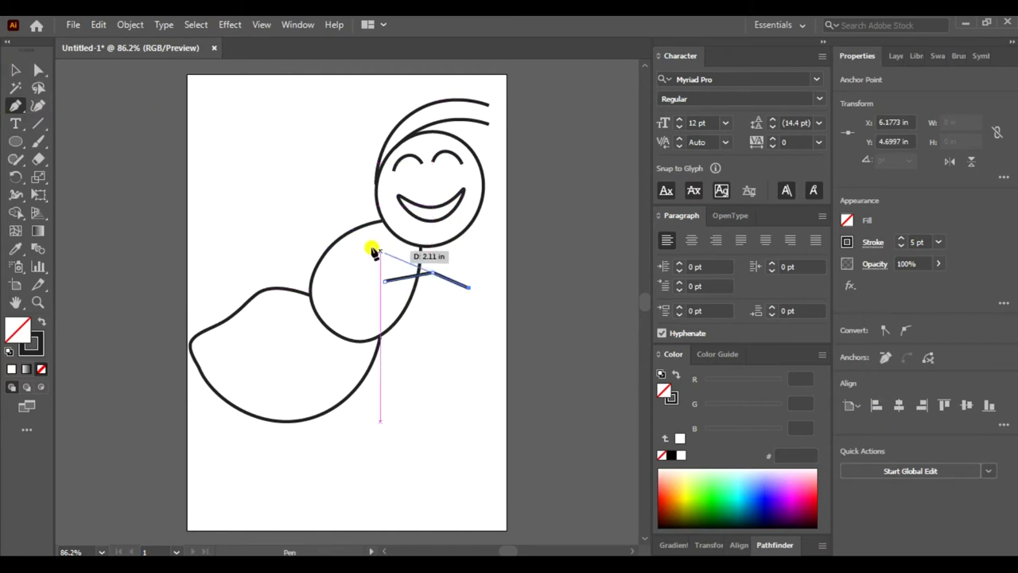
{"action": "left_click", "coordinate": [38, 70]}
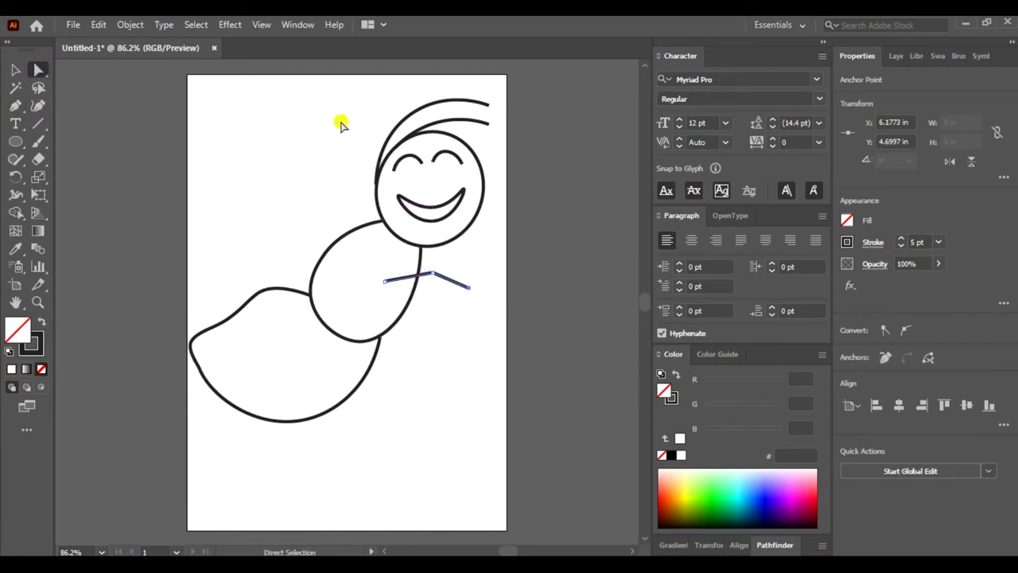
Set the leg line's stroke weight to 7 pt and delete a stray pasted copy.
{"action": "left_click", "coordinate": [939, 242]}
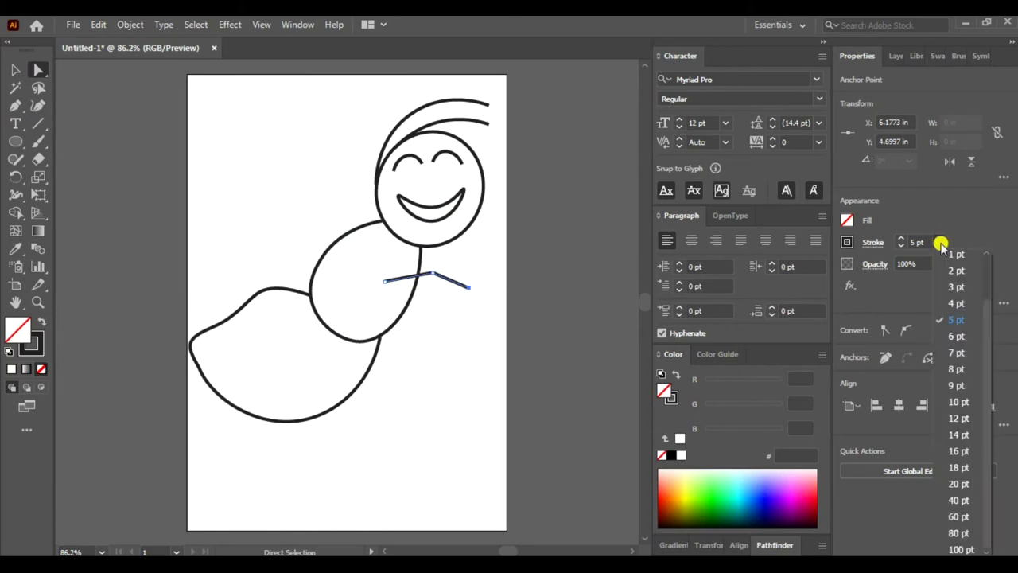
{"action": "left_click", "coordinate": [958, 353]}
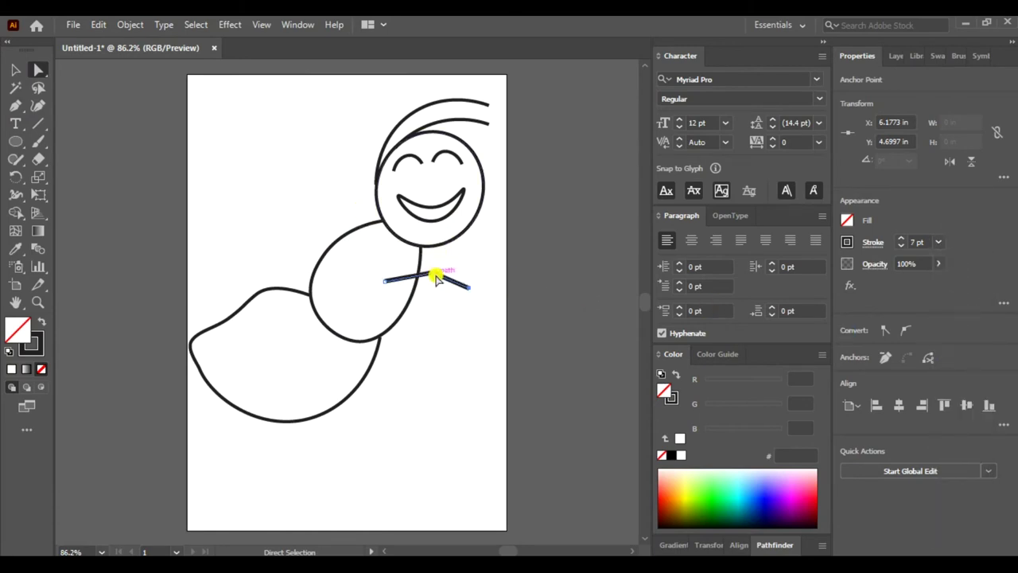
{"action": "left_click", "coordinate": [430, 302]}
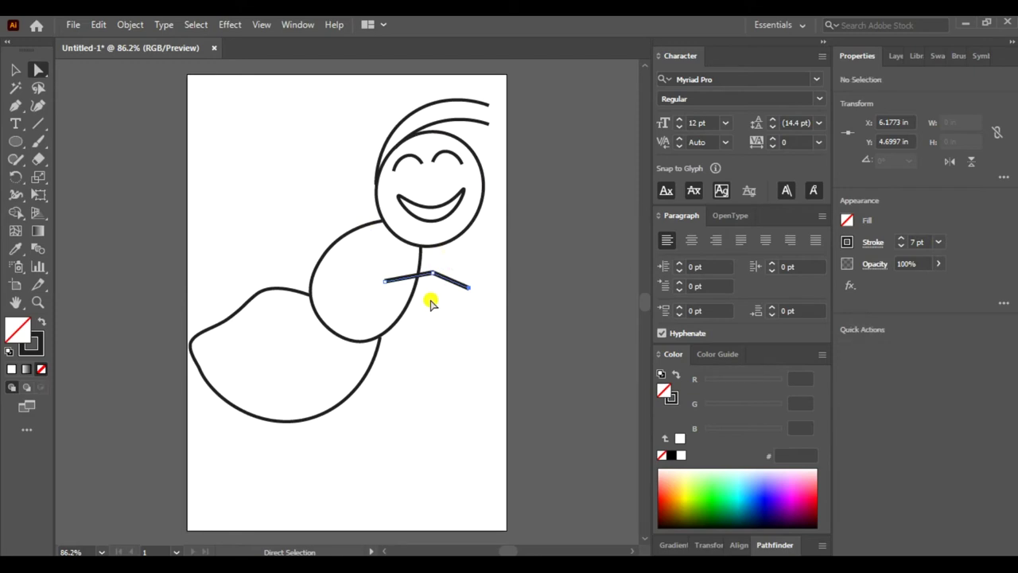
{"action": "left_click", "coordinate": [439, 276]}
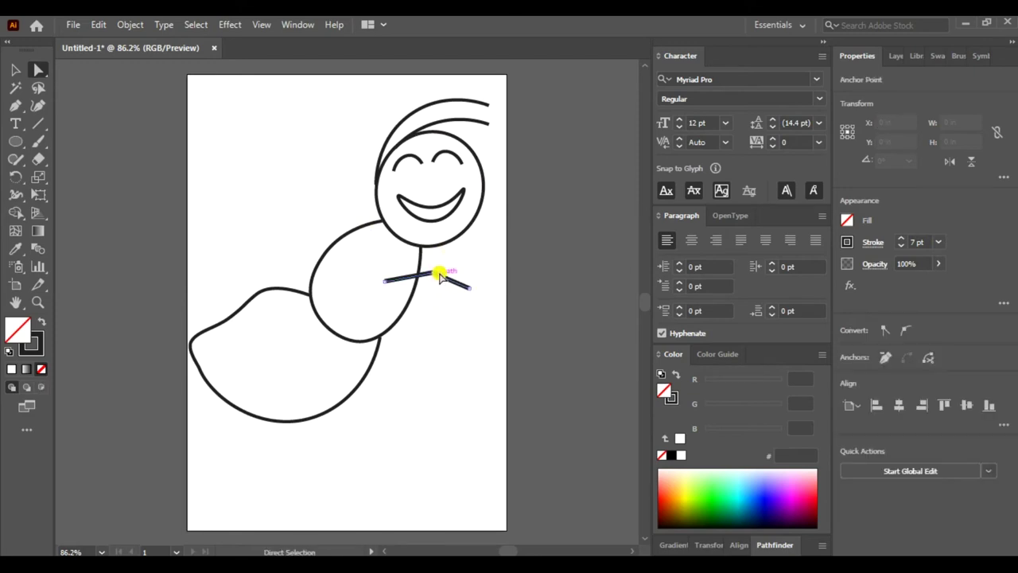
{"action": "left_click", "coordinate": [436, 279]}
{"action": "key", "text": "ctrl+c"}
{"action": "key", "text": "ctrl+v"}
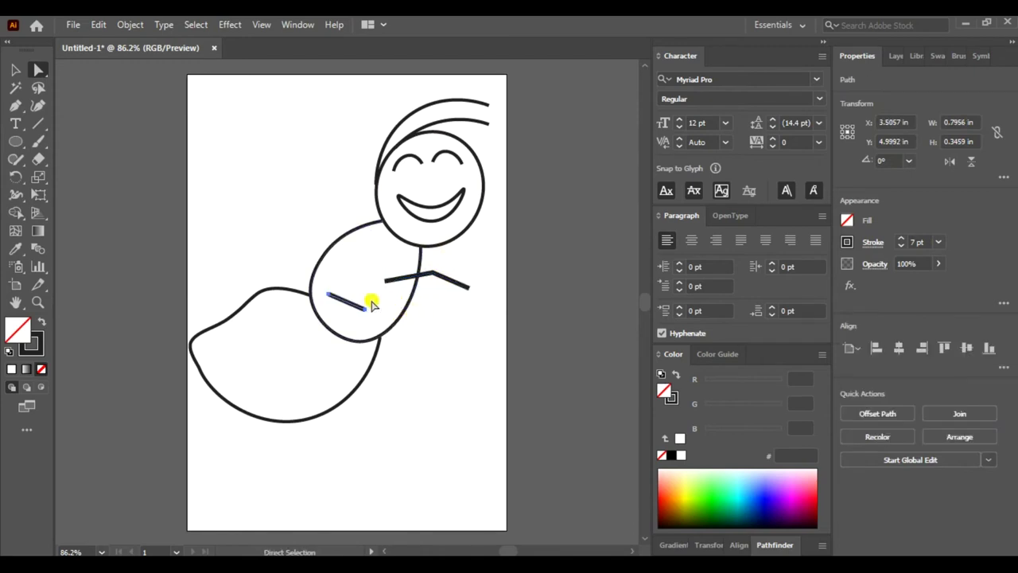
{"action": "key", "text": "Delete"}
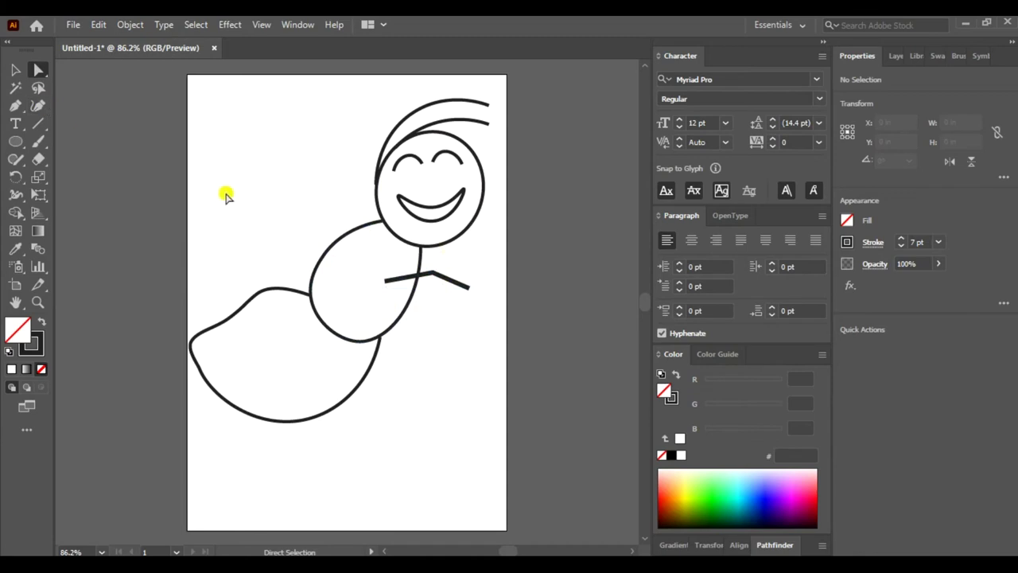
Draw a second three-point bent leg line just below the first.
{"action": "left_click", "coordinate": [16, 105]}
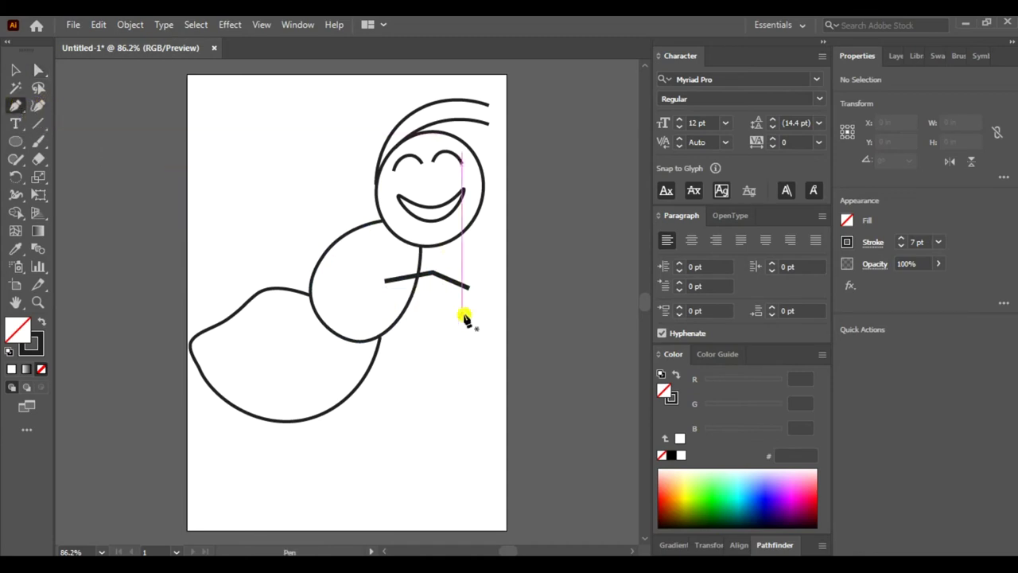
{"action": "left_click", "coordinate": [389, 305]}
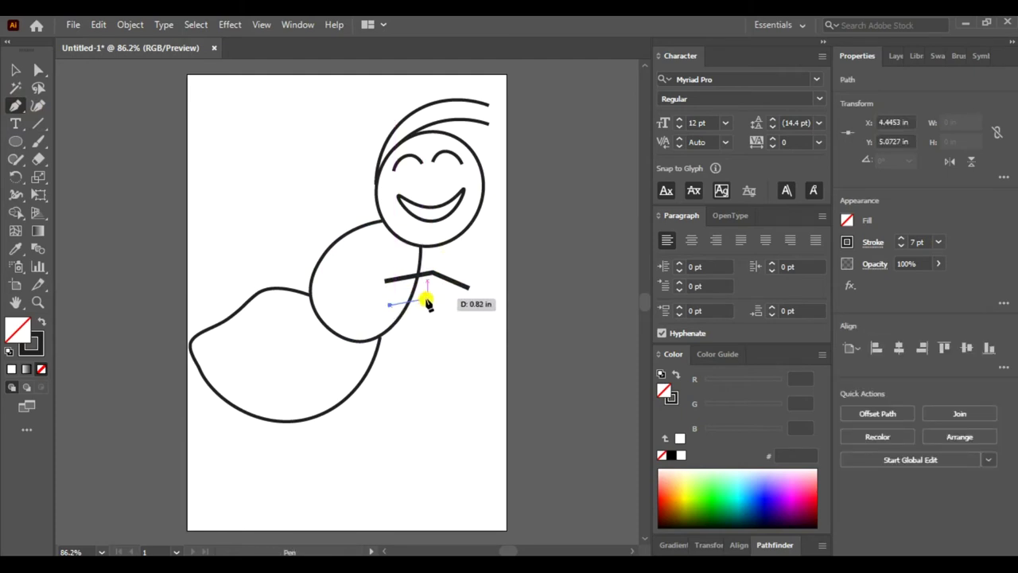
{"action": "left_click", "coordinate": [427, 299]}
{"action": "left_click", "coordinate": [459, 313]}
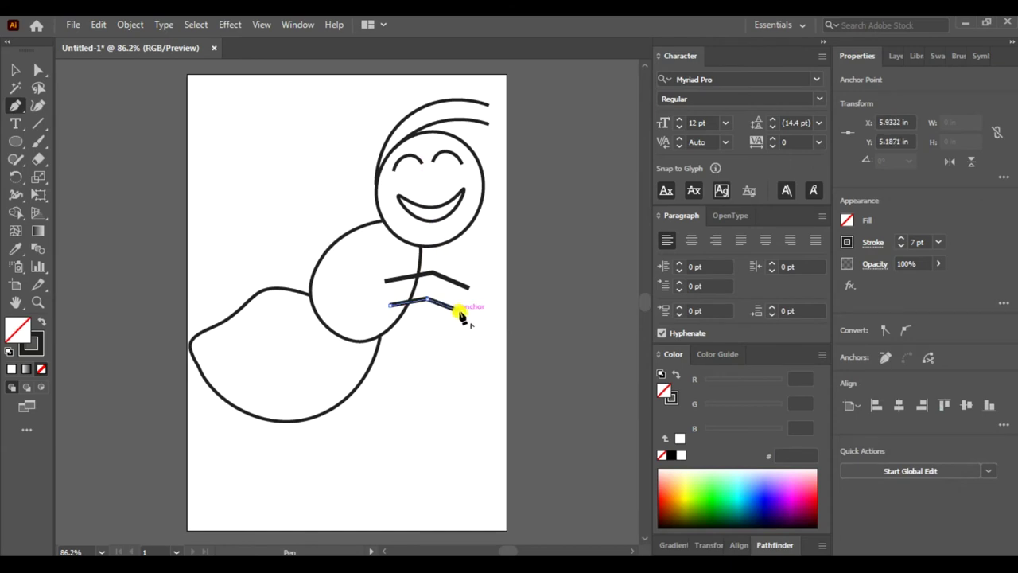
{"action": "left_click", "coordinate": [15, 70]}
{"action": "left_click", "coordinate": [17, 144]}
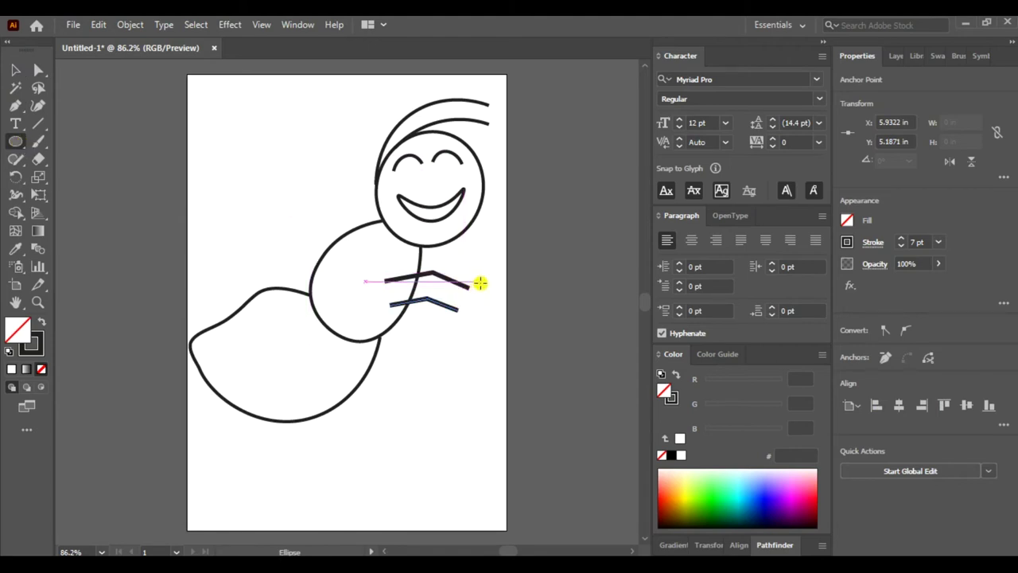
Draw a small circle and position it on the upper leg's tip.
{"action": "left_click_drag", "start_coordinate": [480, 284], "coordinate": [458, 300]}
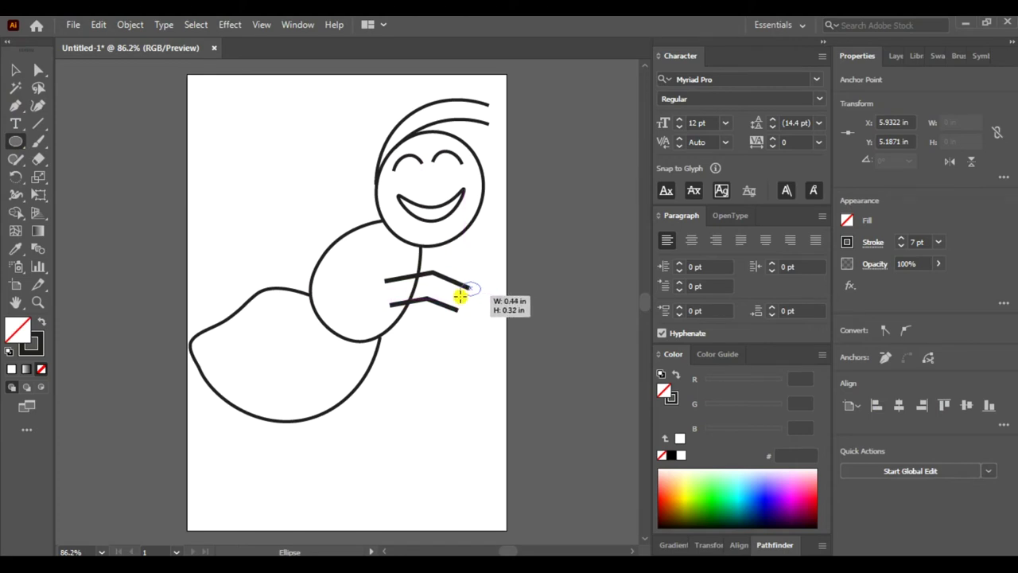
{"action": "left_click_drag", "start_coordinate": [458, 300], "coordinate": [459, 300]}
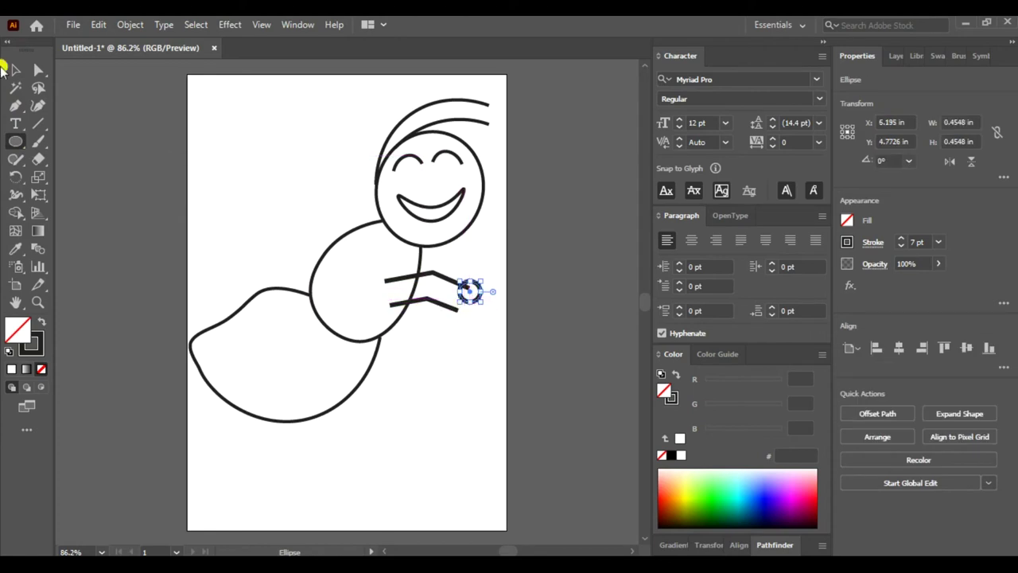
{"action": "left_click", "coordinate": [15, 70]}
{"action": "left_click", "coordinate": [438, 327]}
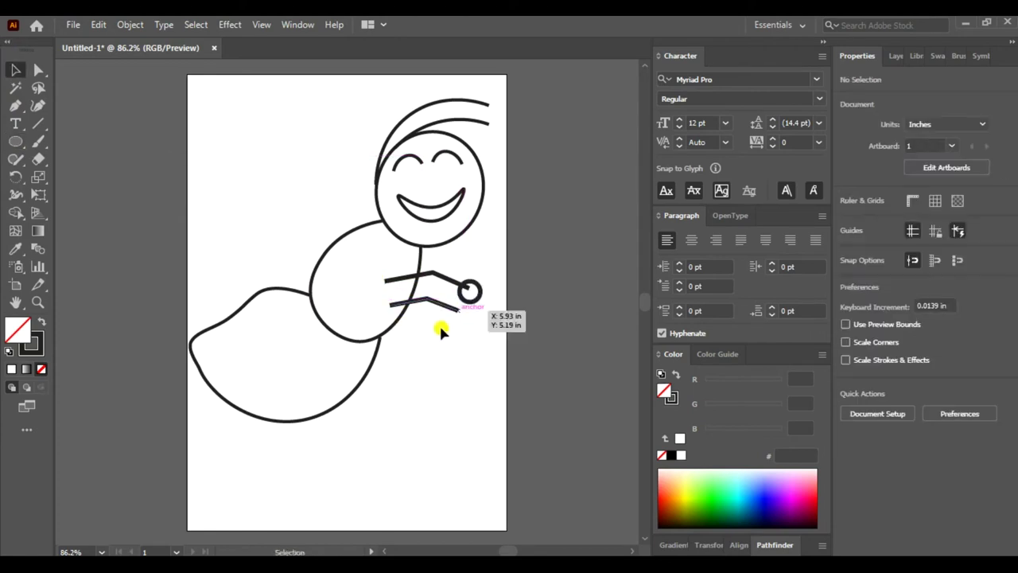
{"action": "left_click", "coordinate": [475, 284]}
{"action": "left_click_drag", "start_coordinate": [476, 280], "coordinate": [478, 280]}
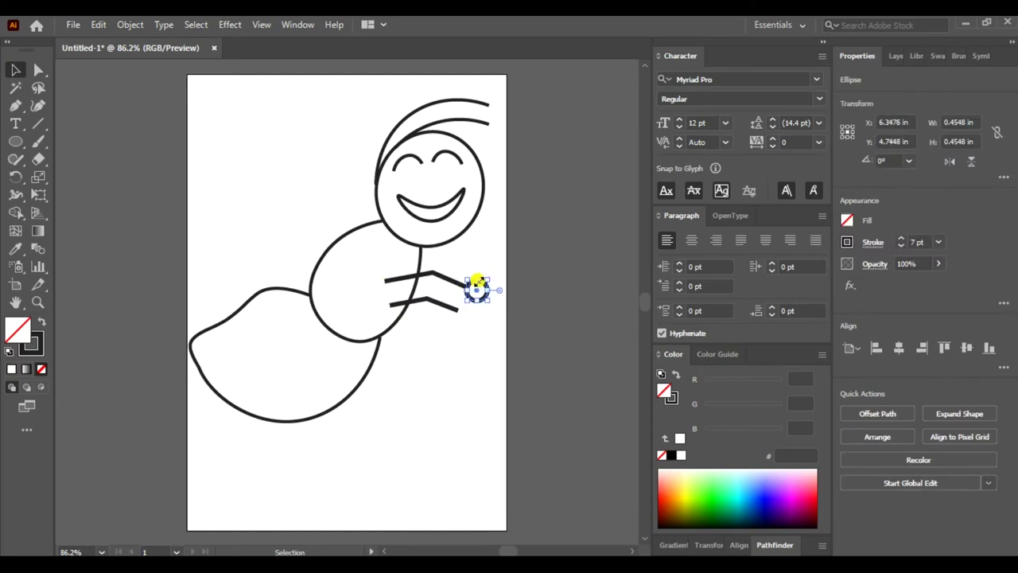
{"action": "left_click", "coordinate": [308, 162]}
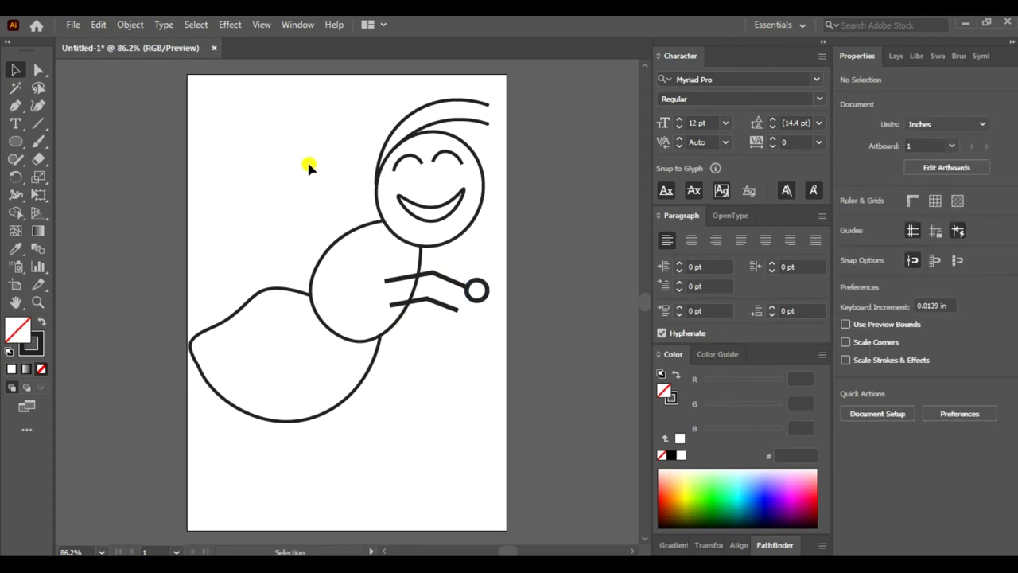
Duplicate the small circle and place the copy at the lower leg's tip.
{"action": "left_click", "coordinate": [482, 296]}
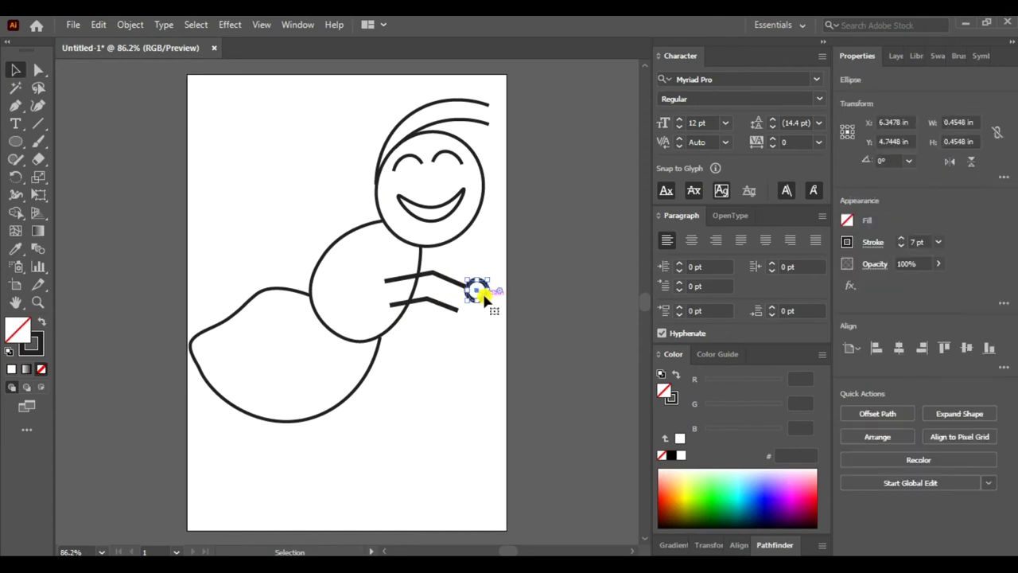
{"action": "key", "text": "ctrl+c"}
{"action": "key", "text": "ctrl+v"}
{"action": "left_click_drag", "start_coordinate": [344, 303], "coordinate": [460, 312]}
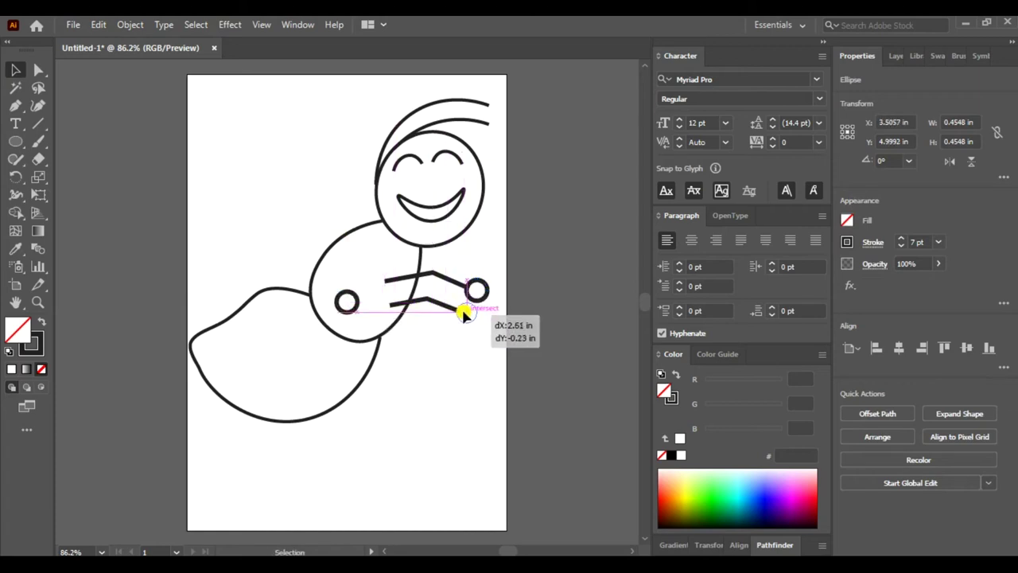
{"action": "left_click_drag", "start_coordinate": [459, 312], "coordinate": [465, 313]}
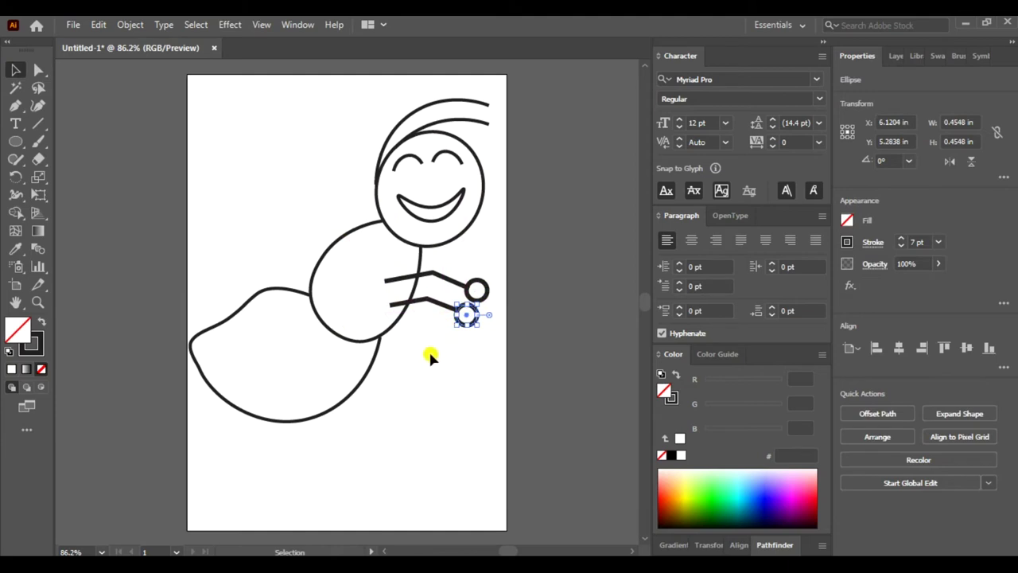
{"action": "left_click", "coordinate": [429, 354]}
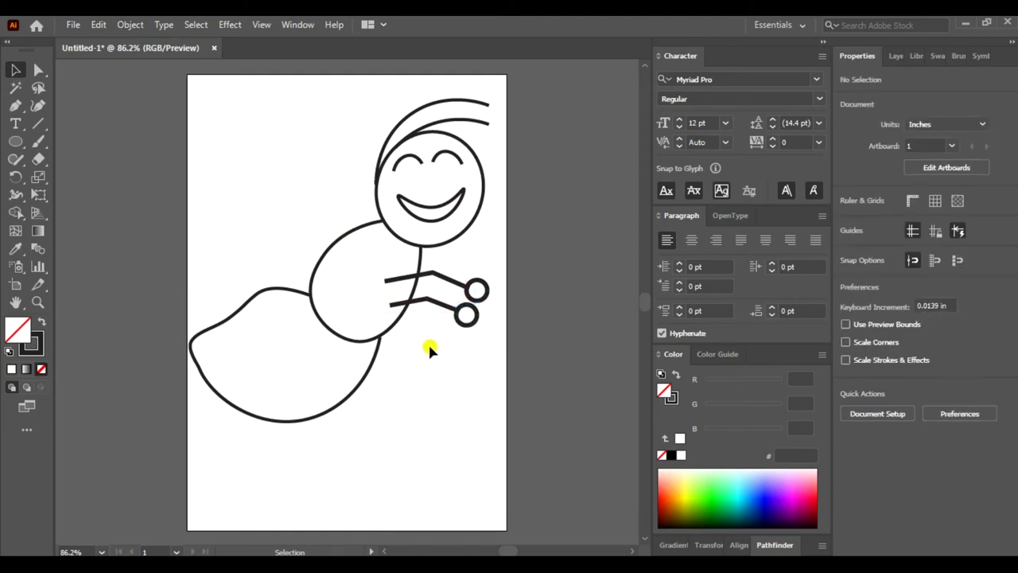
{"action": "left_click", "coordinate": [14, 105]}
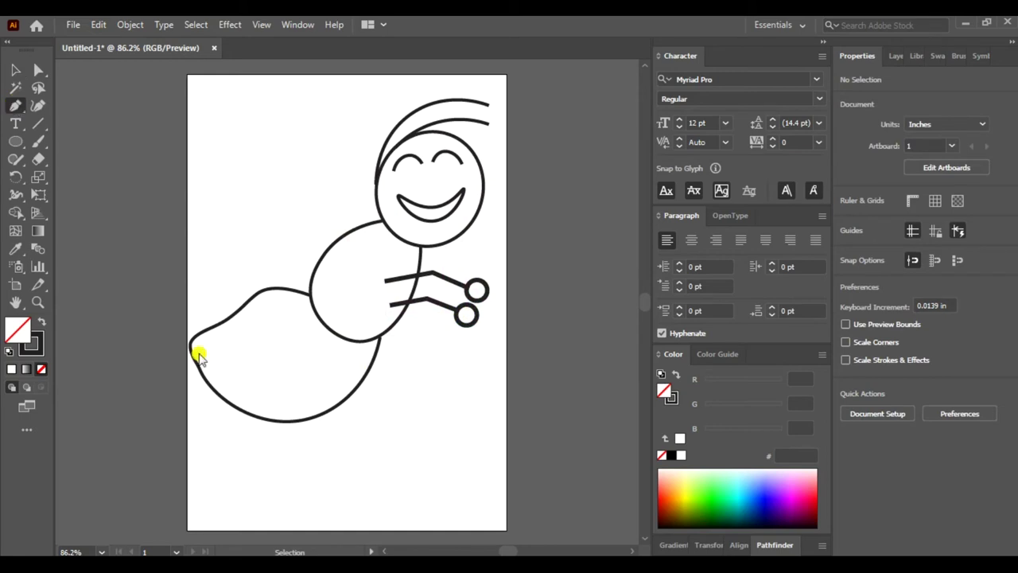
Draw the first zigzag leg below the middle body with five Pen points.
{"action": "left_click", "coordinate": [319, 369]}
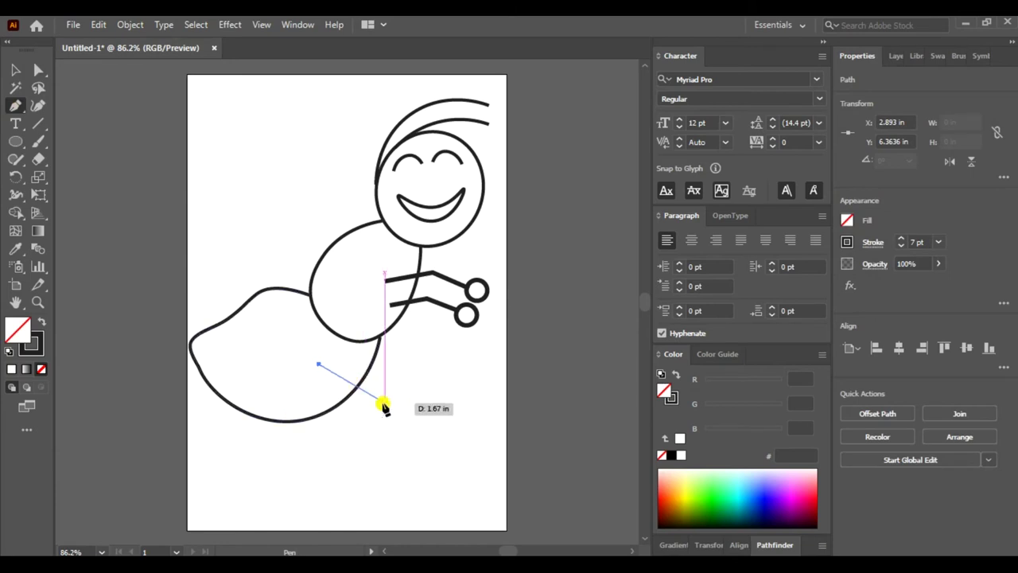
{"action": "left_click", "coordinate": [382, 404]}
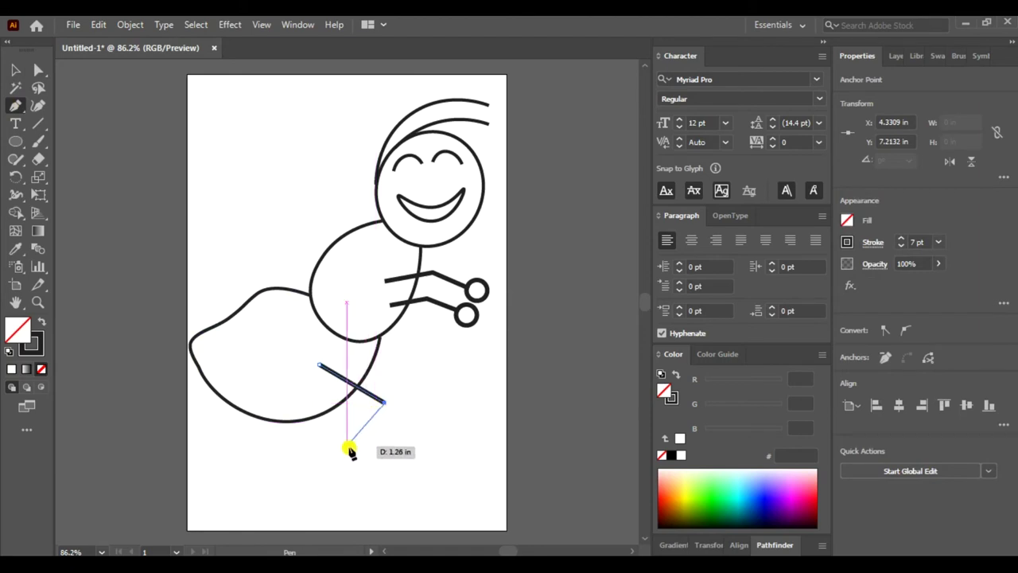
{"action": "left_click", "coordinate": [350, 447]}
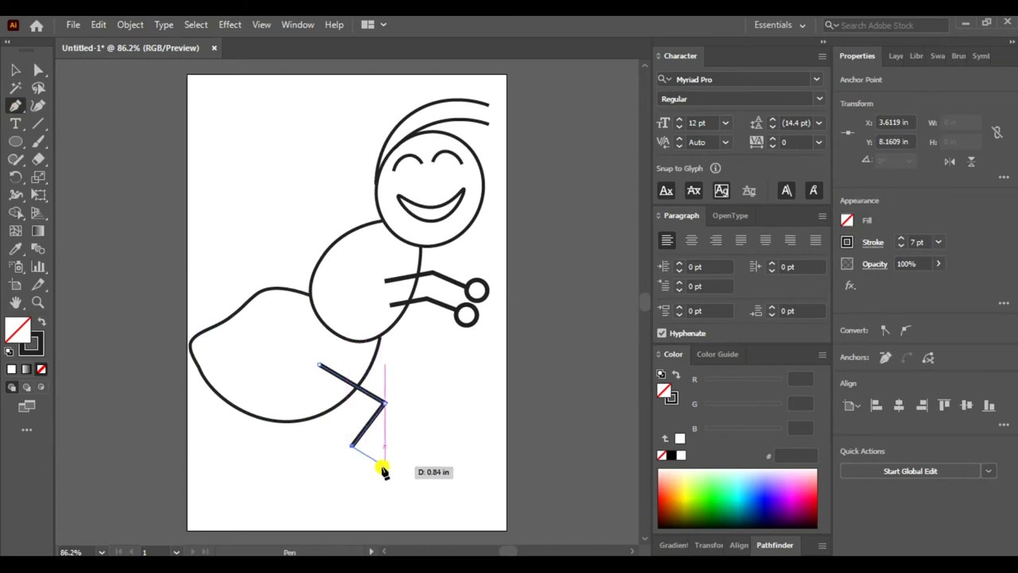
{"action": "left_click", "coordinate": [338, 466]}
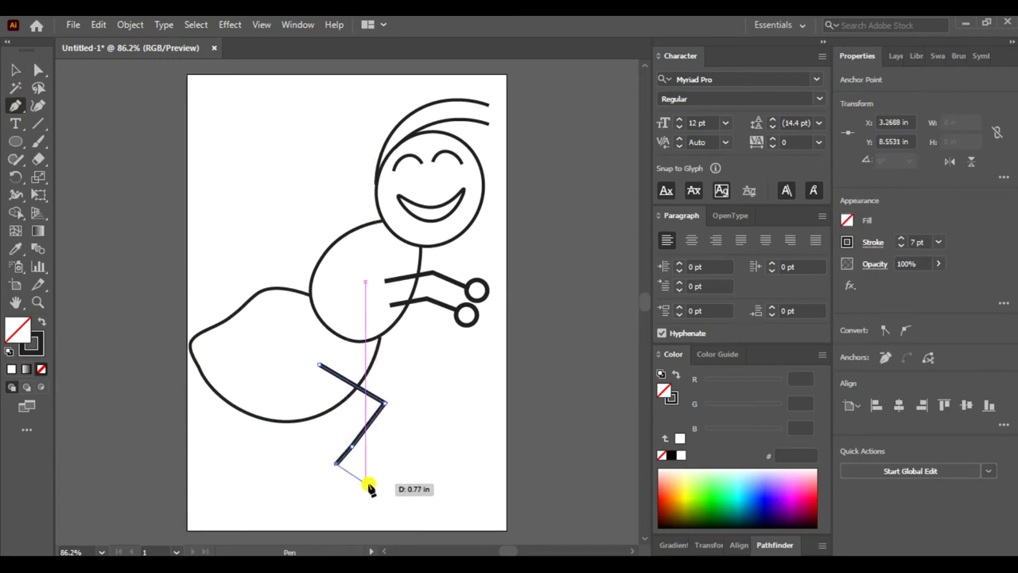
{"action": "left_click", "coordinate": [369, 483]}
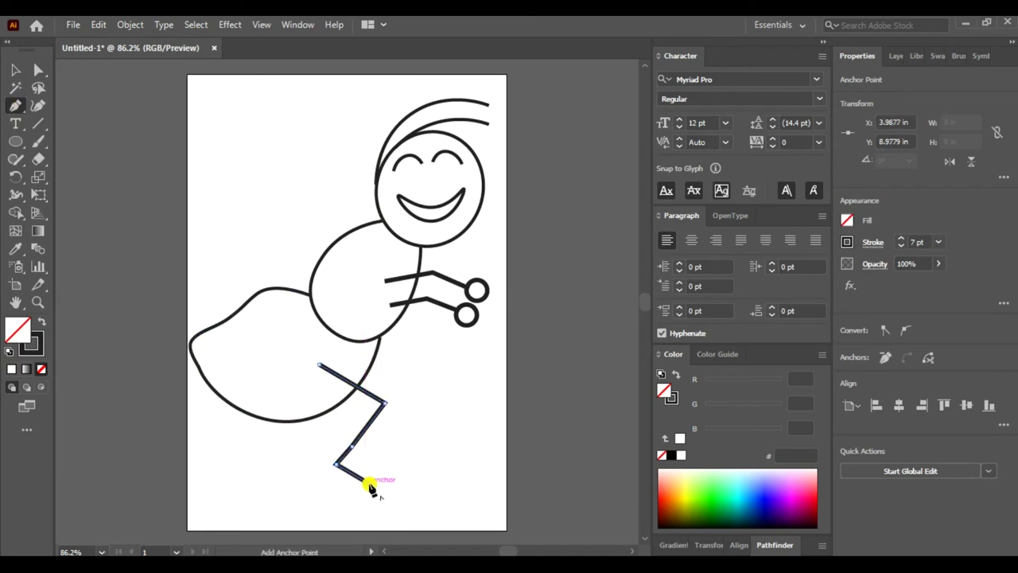
{"action": "left_click", "coordinate": [38, 70]}
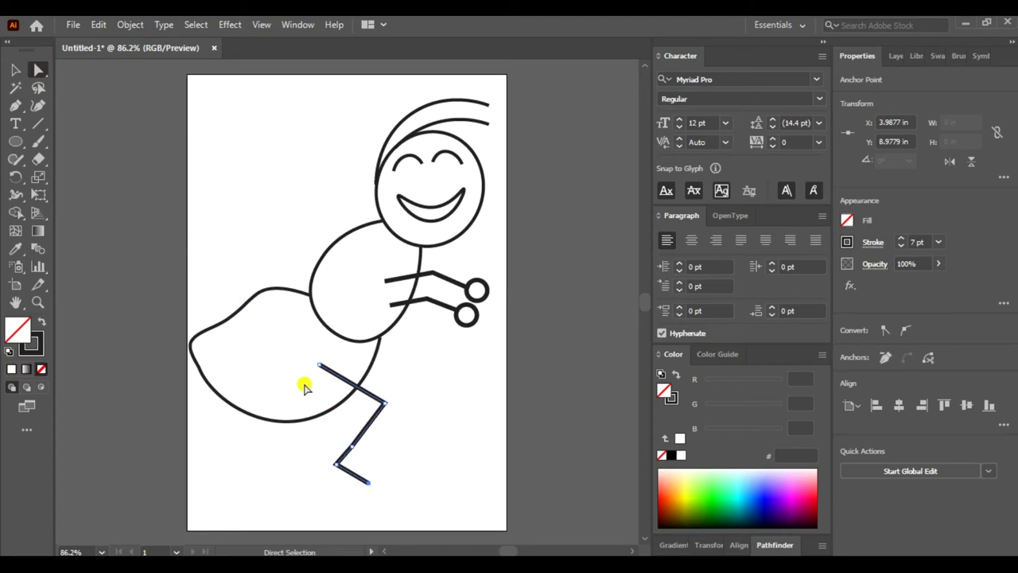
Draw a second parallel zigzag leg beside the first and deselect.
{"action": "left_click", "coordinate": [16, 104]}
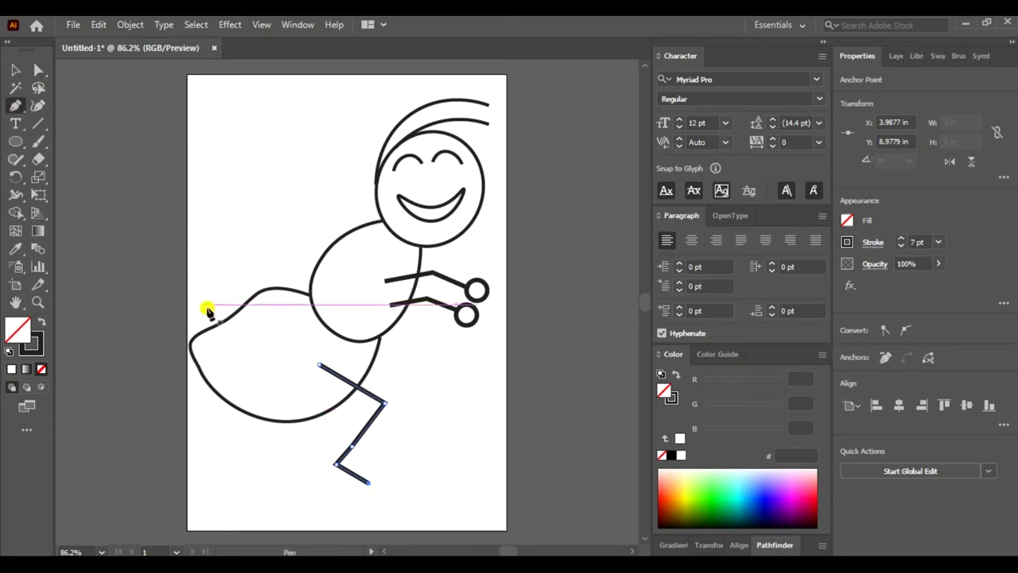
{"action": "left_click", "coordinate": [326, 413]}
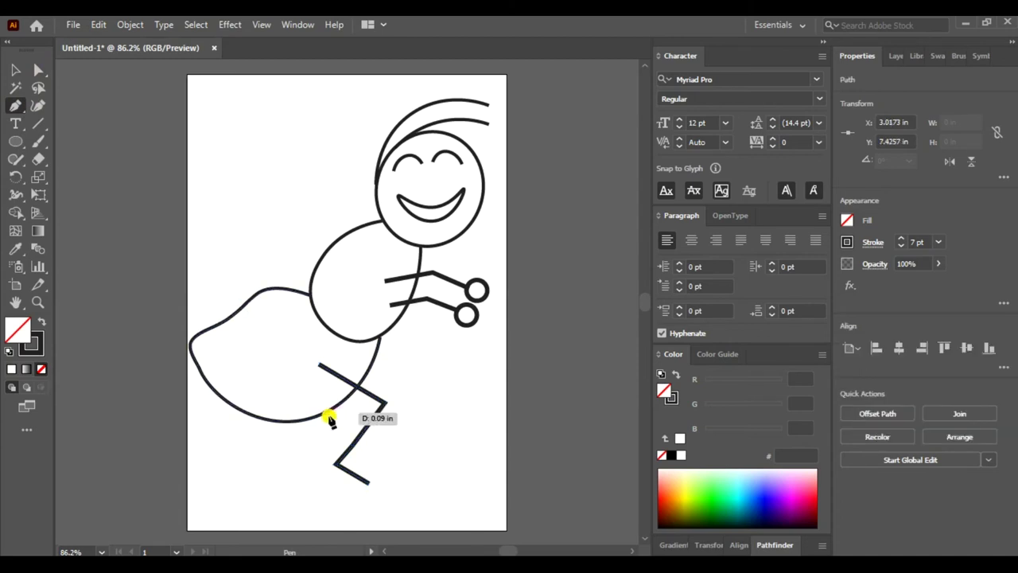
{"action": "left_click", "coordinate": [345, 428]}
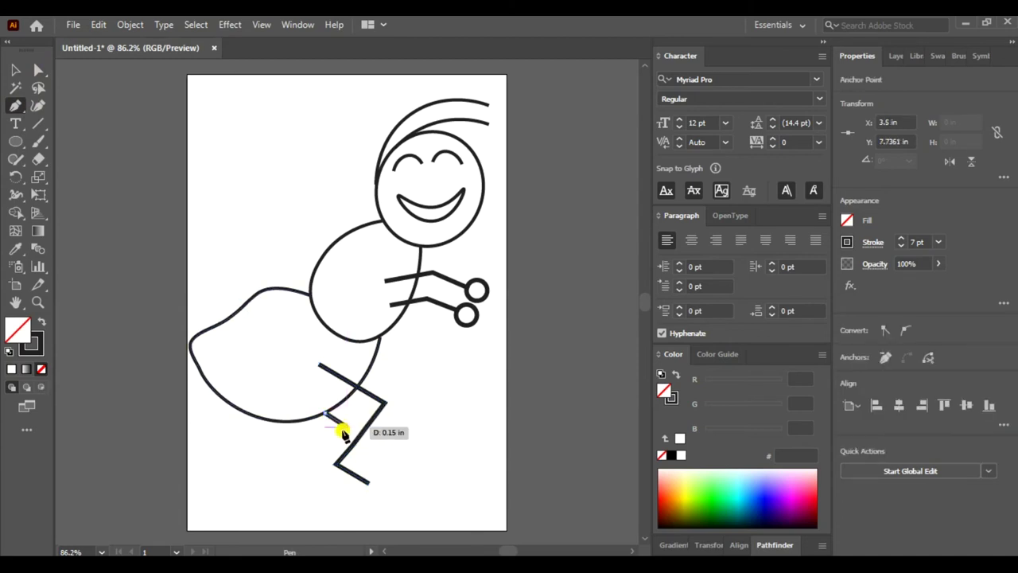
{"action": "left_click", "coordinate": [313, 465]}
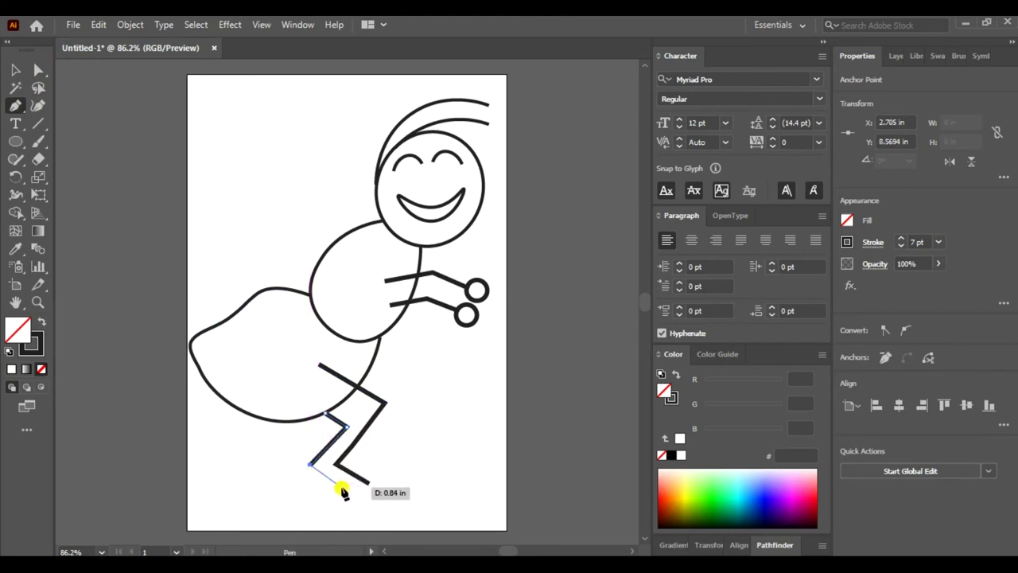
{"action": "left_click", "coordinate": [341, 485]}
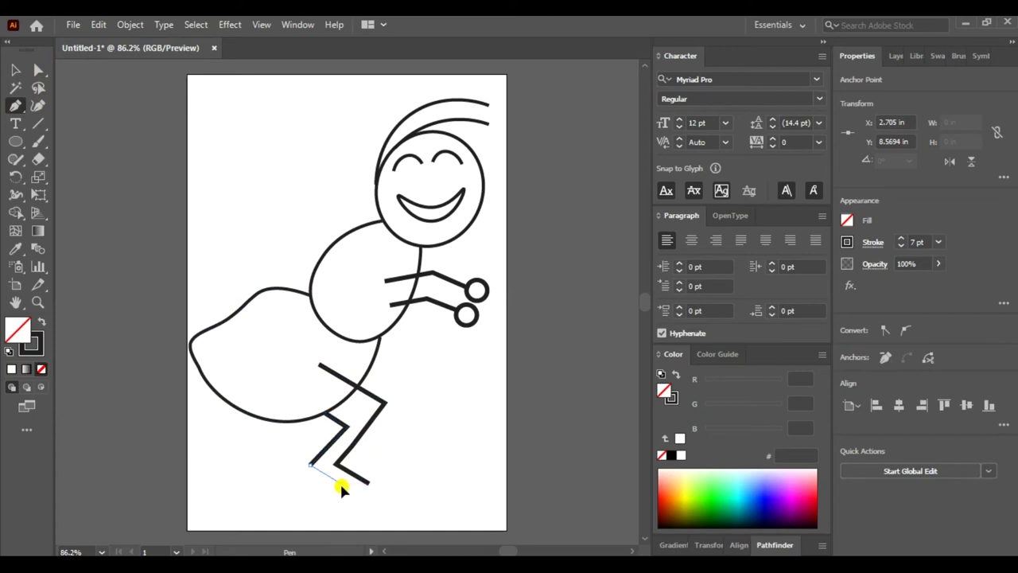
{"action": "left_click", "coordinate": [38, 70]}
{"action": "left_click", "coordinate": [14, 70]}
{"action": "left_click", "coordinate": [249, 135]}
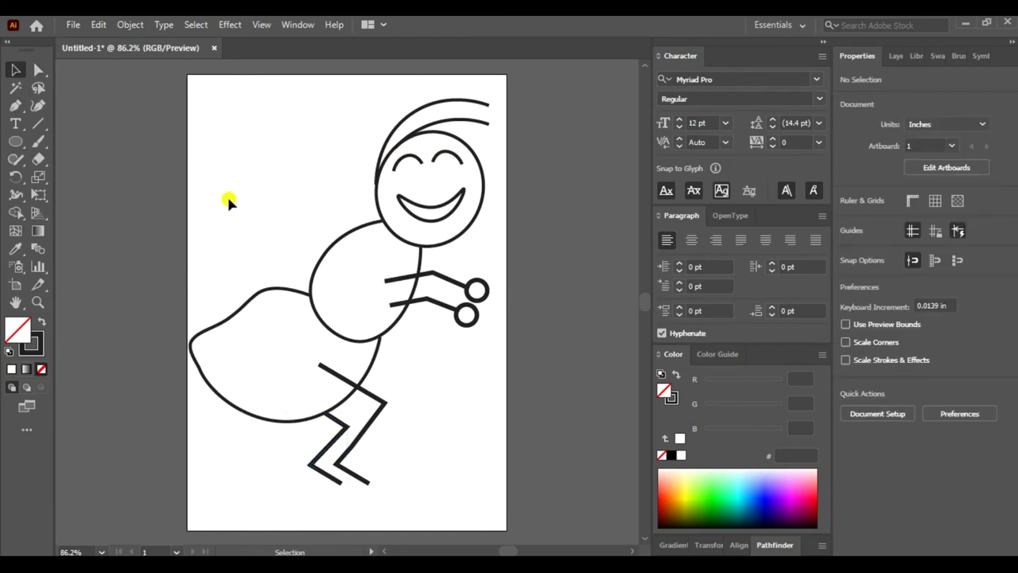
{"action": "left_click", "coordinate": [18, 107]}
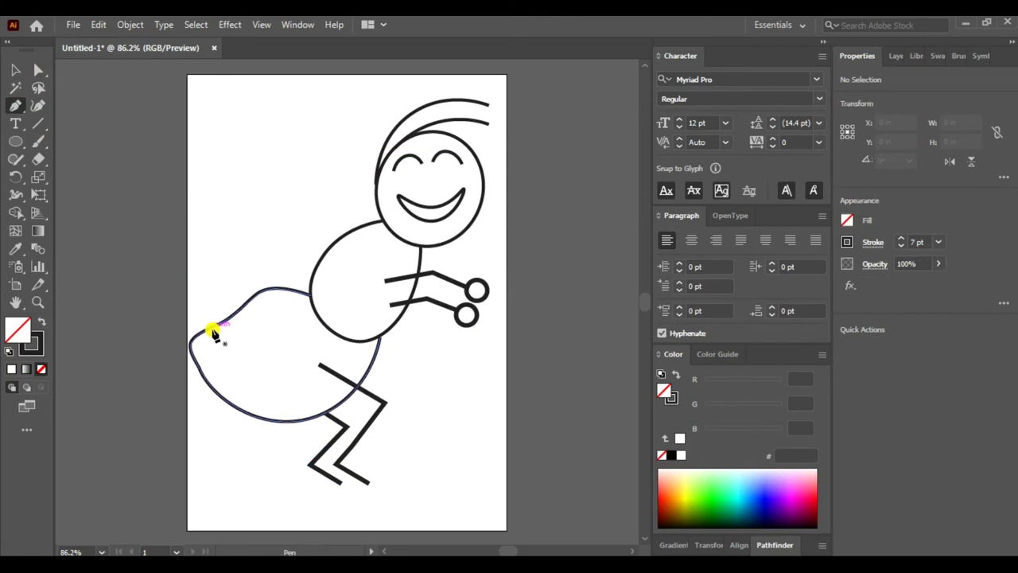
{"action": "left_click", "coordinate": [37, 105]}
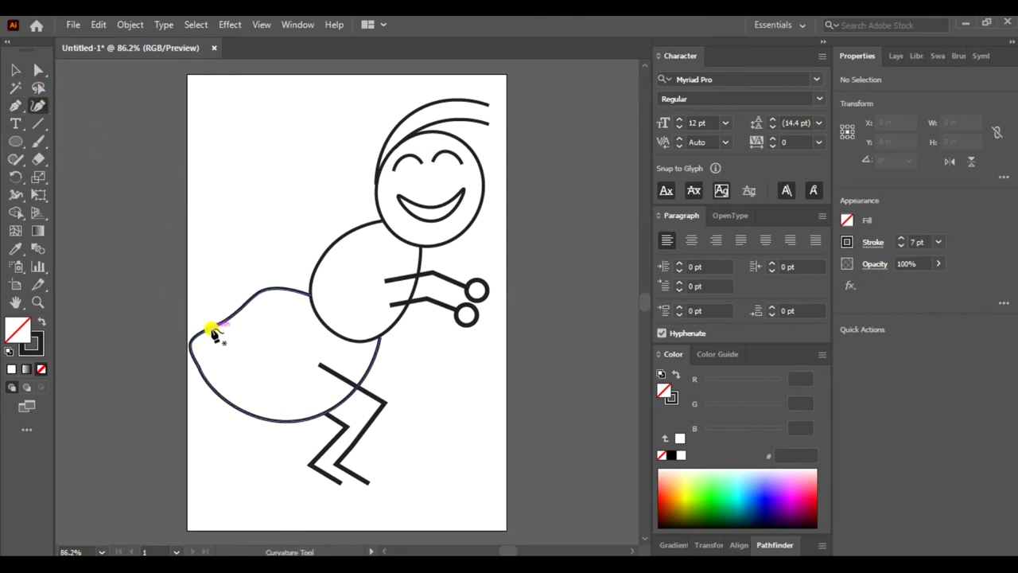
{"action": "left_click", "coordinate": [213, 330]}
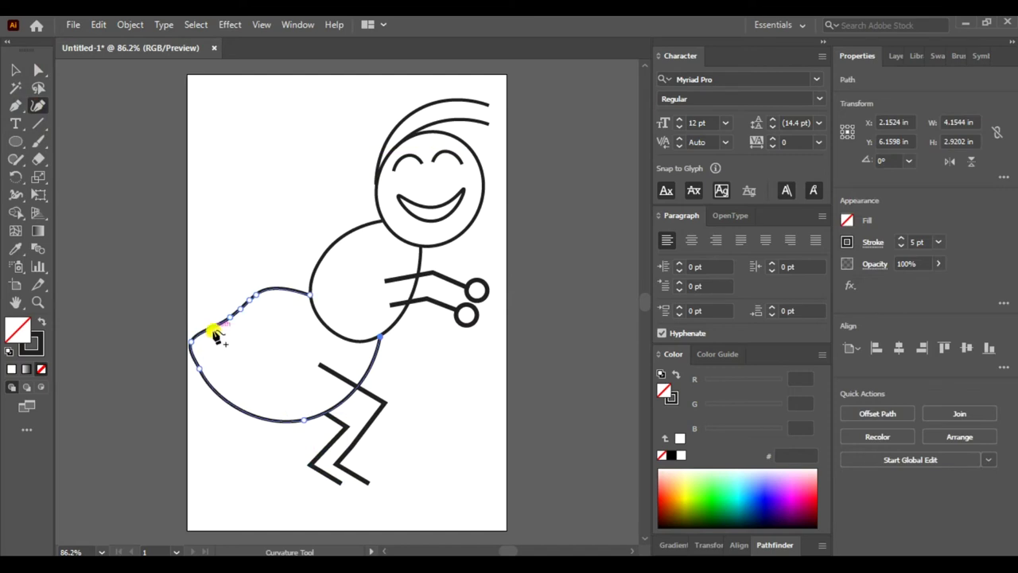
{"action": "left_click", "coordinate": [213, 328]}
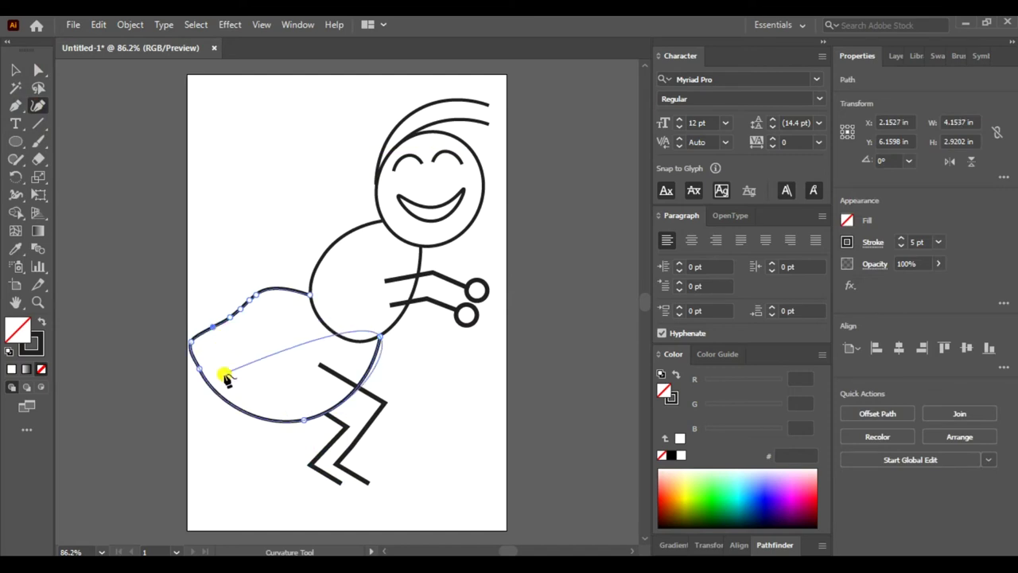
{"action": "left_click", "coordinate": [16, 70]}
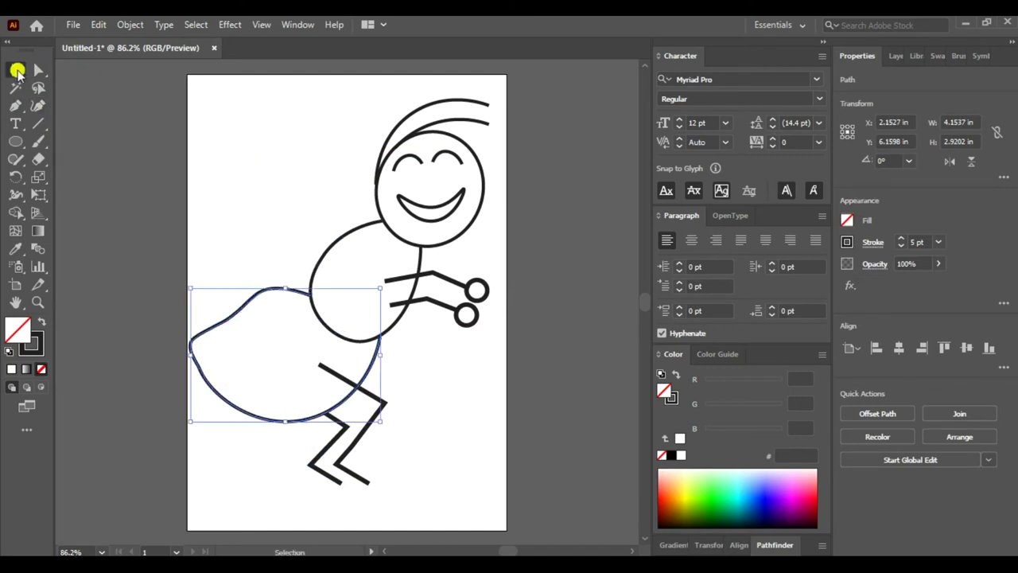
{"action": "left_click", "coordinate": [232, 236]}
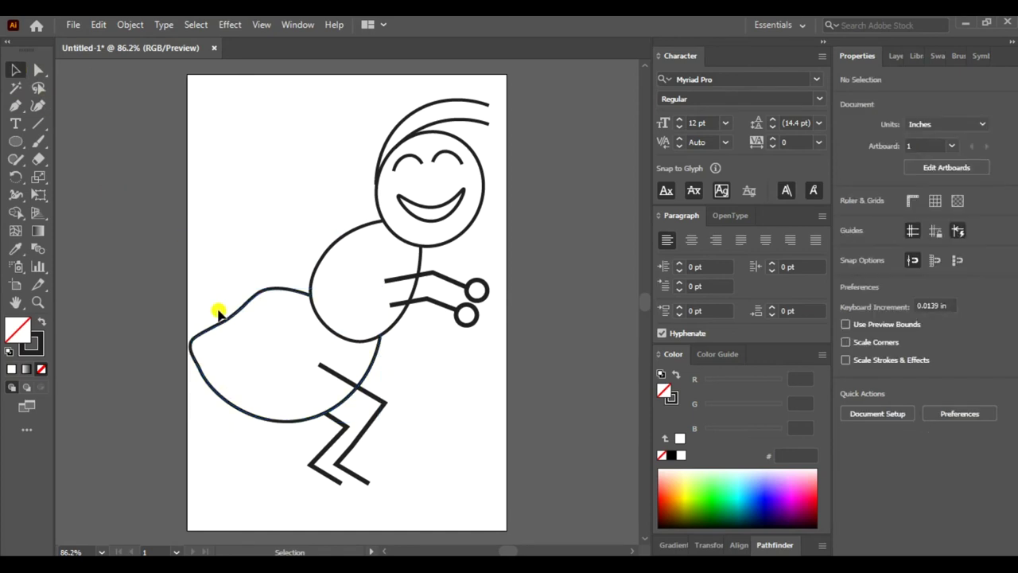
{"action": "left_click", "coordinate": [38, 105]}
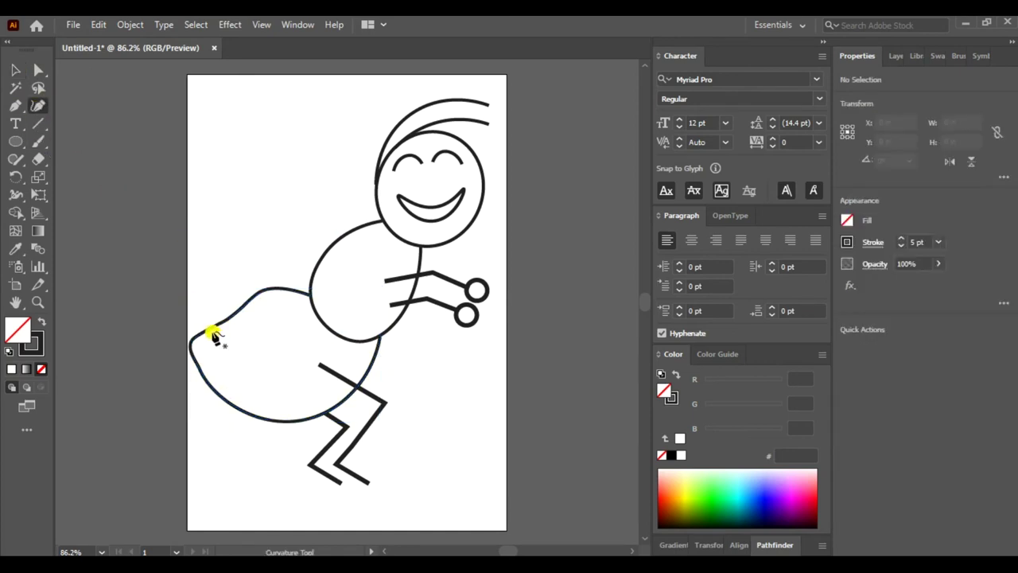
{"action": "left_click", "coordinate": [213, 333]}
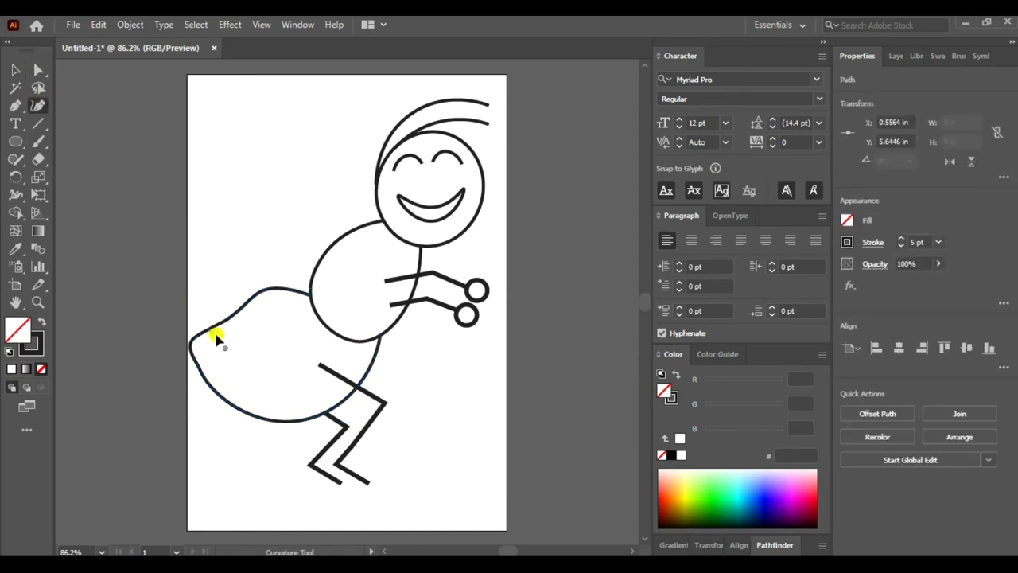
{"action": "left_click", "coordinate": [223, 391]}
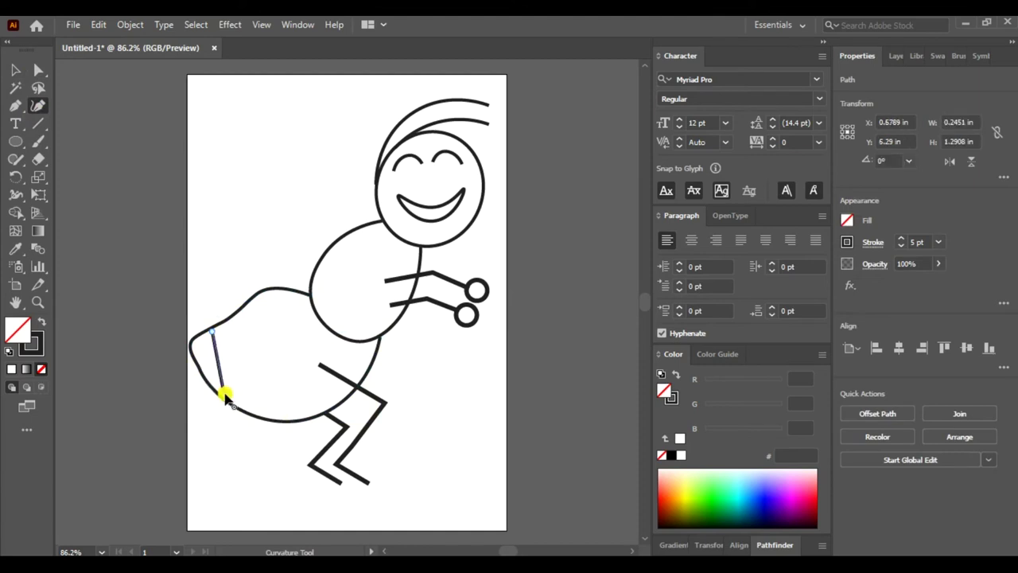
{"action": "left_click", "coordinate": [92, 25]}
{"action": "left_click", "coordinate": [100, 39]}
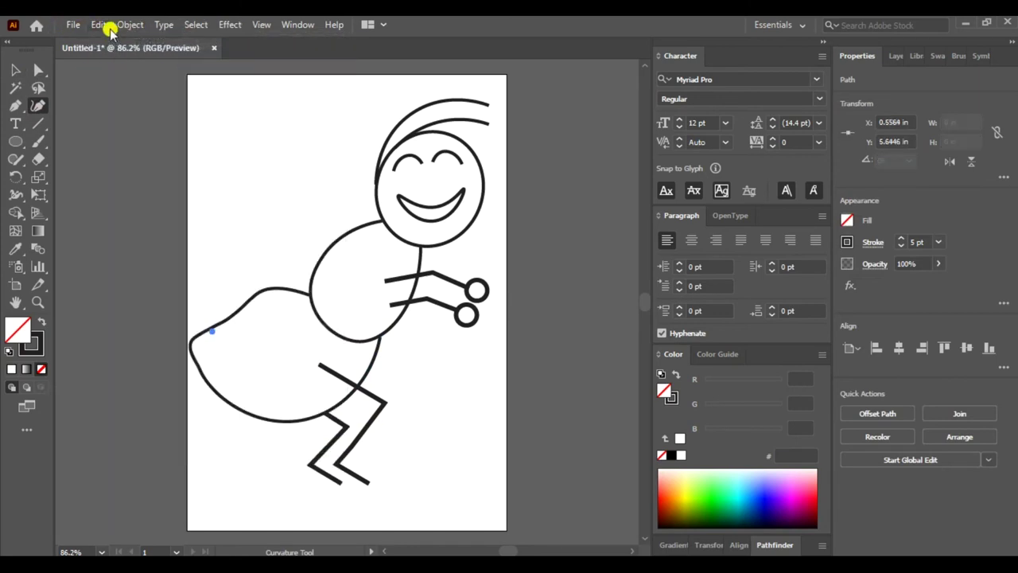
{"action": "left_click", "coordinate": [100, 24]}
{"action": "left_click", "coordinate": [109, 38]}
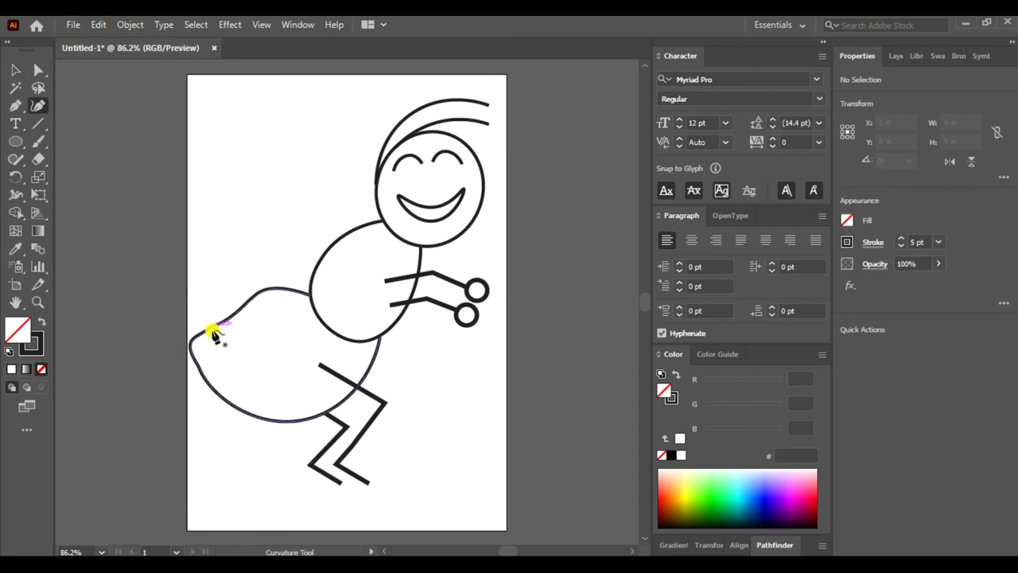
{"action": "left_click", "coordinate": [213, 332]}
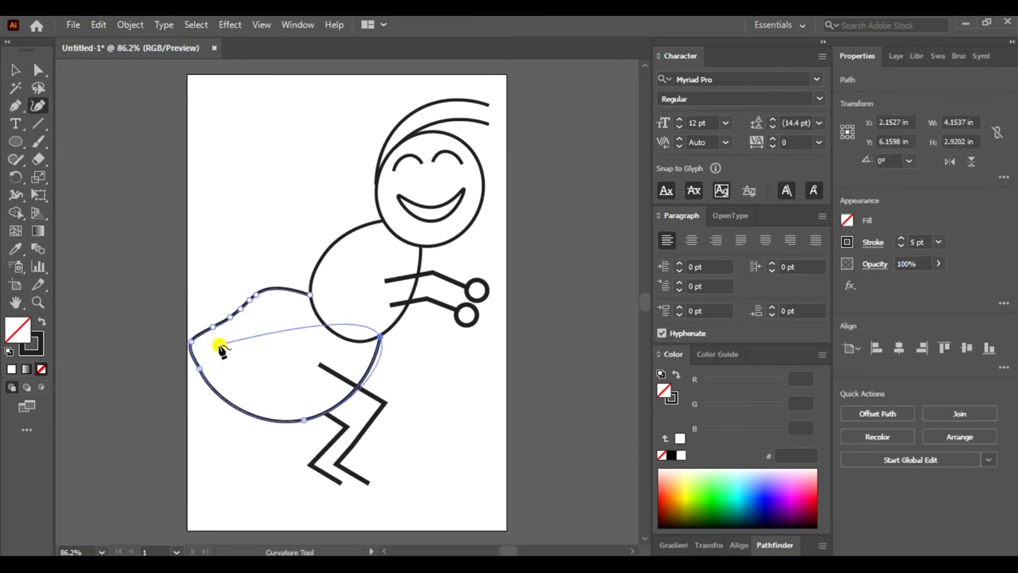
{"action": "left_click", "coordinate": [16, 70]}
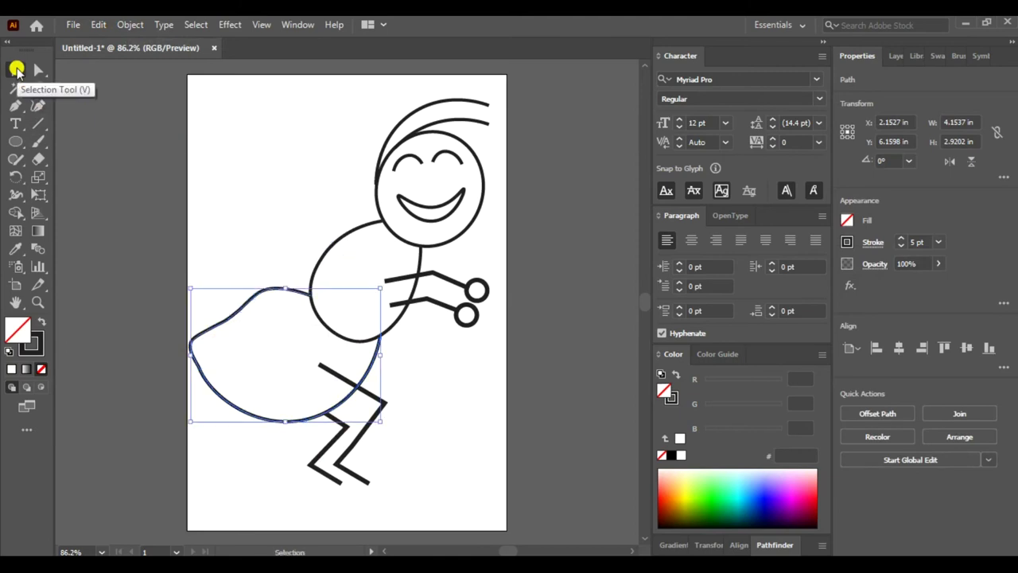
{"action": "left_click", "coordinate": [38, 103]}
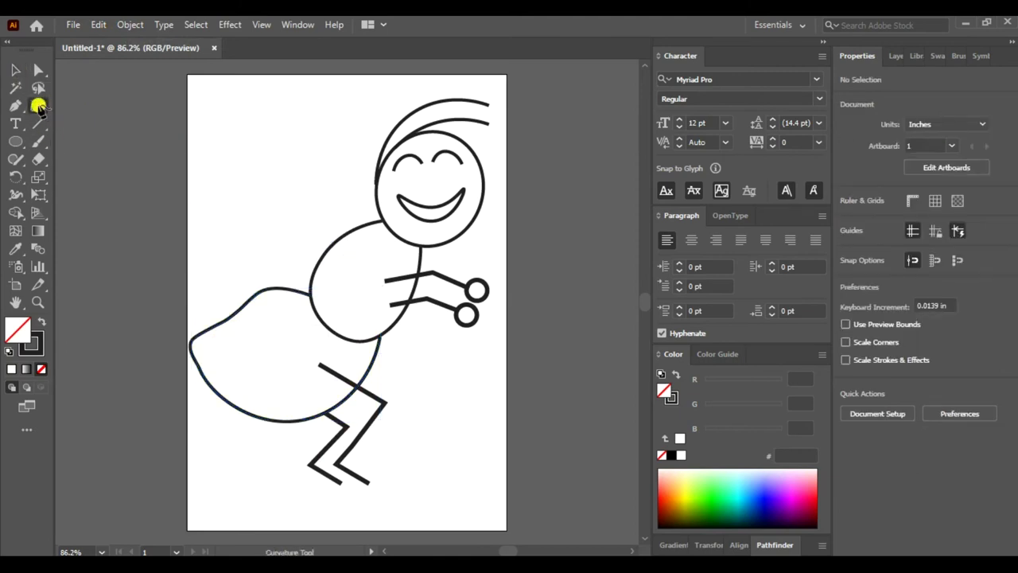
Draw a three-point curved stripe near the abdomen tip.
{"action": "left_click", "coordinate": [216, 334]}
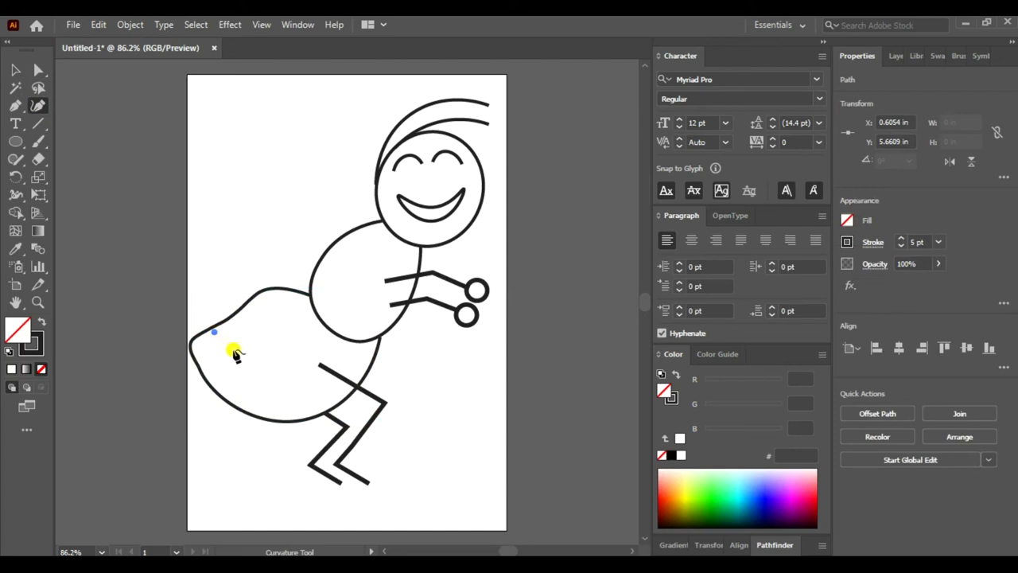
{"action": "left_click", "coordinate": [233, 348]}
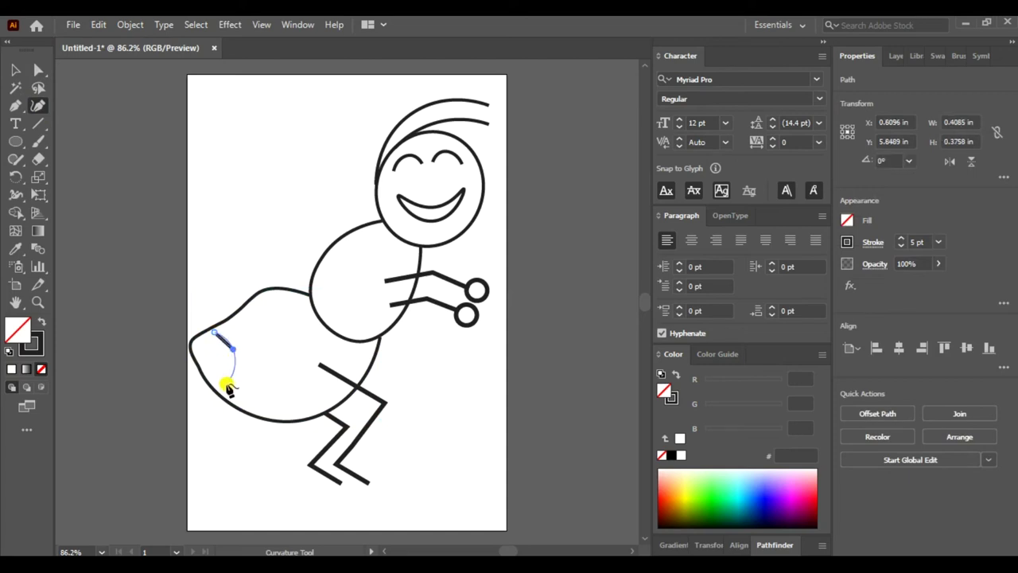
{"action": "left_click", "coordinate": [227, 392]}
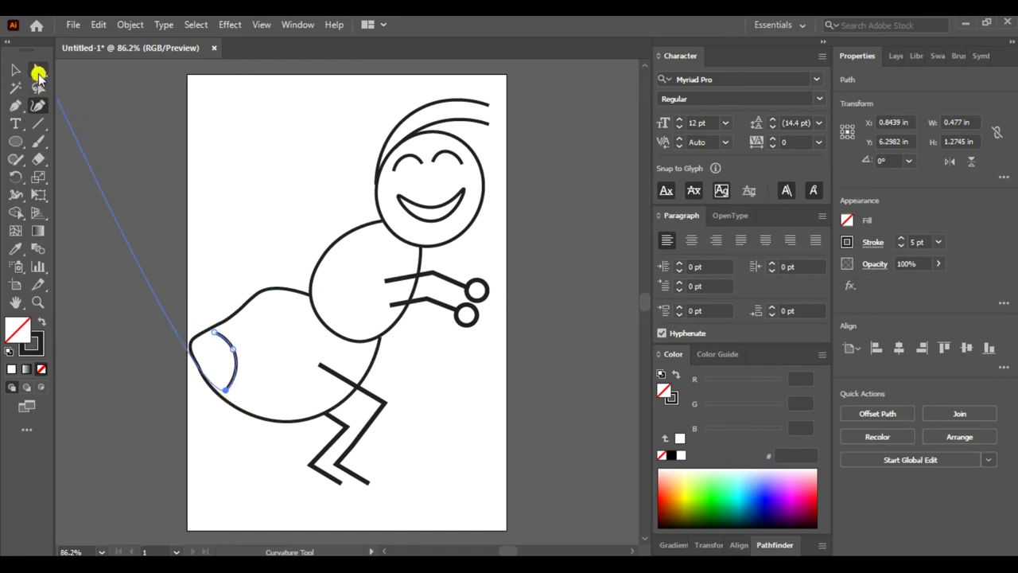
{"action": "left_click", "coordinate": [16, 70]}
{"action": "left_click", "coordinate": [37, 105]}
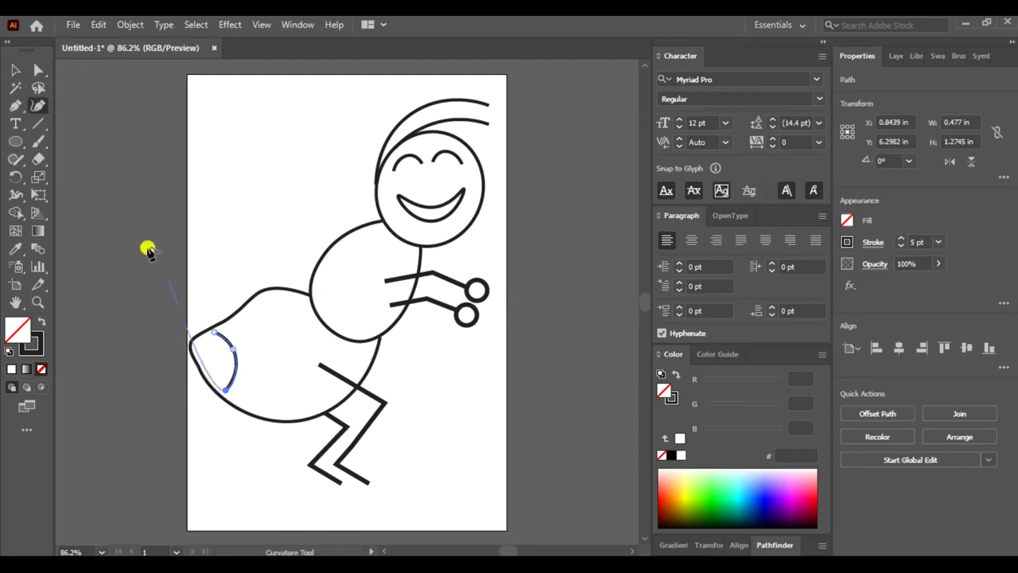
{"action": "left_click", "coordinate": [15, 69]}
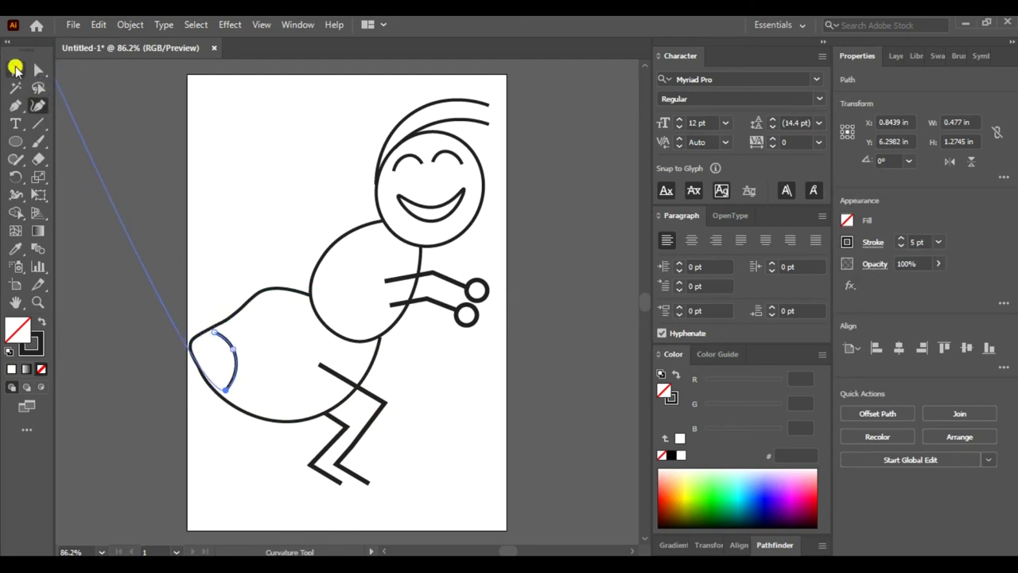
{"action": "left_click", "coordinate": [248, 309]}
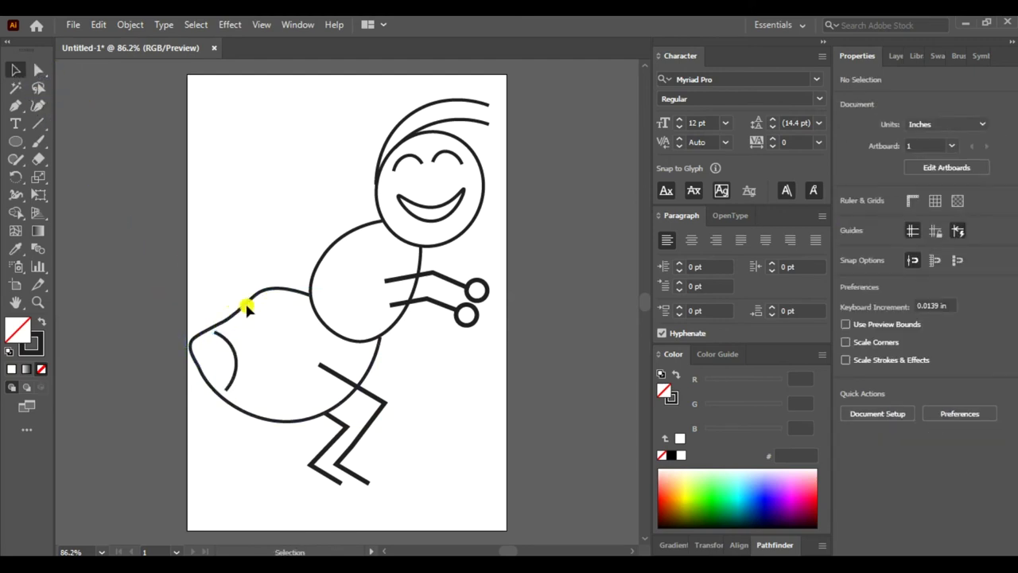
{"action": "left_click", "coordinate": [37, 105]}
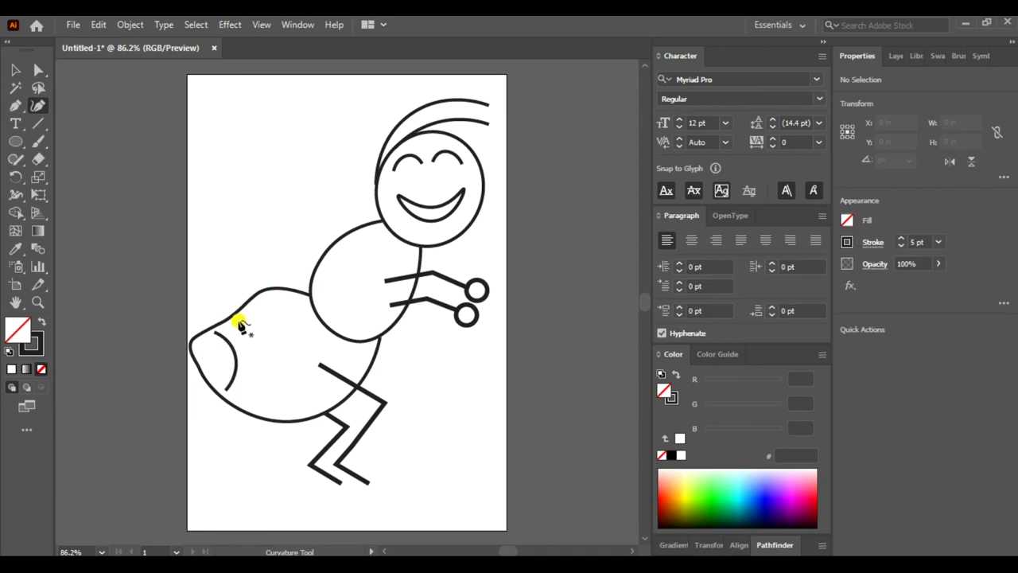
Draw another curved stripe from the abdomen's upper edge to its lower edge.
{"action": "left_click", "coordinate": [238, 320]}
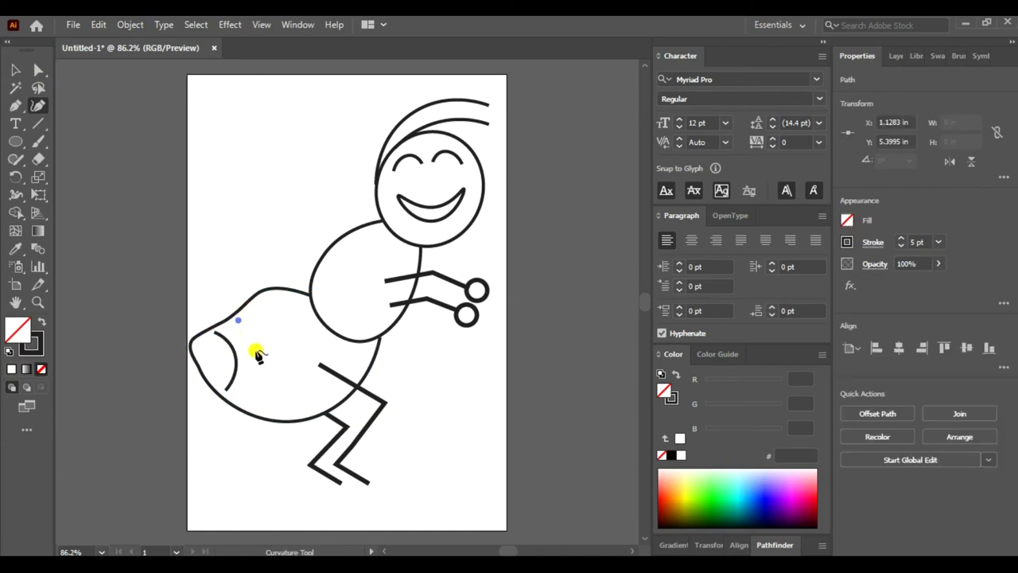
{"action": "left_click", "coordinate": [255, 348]}
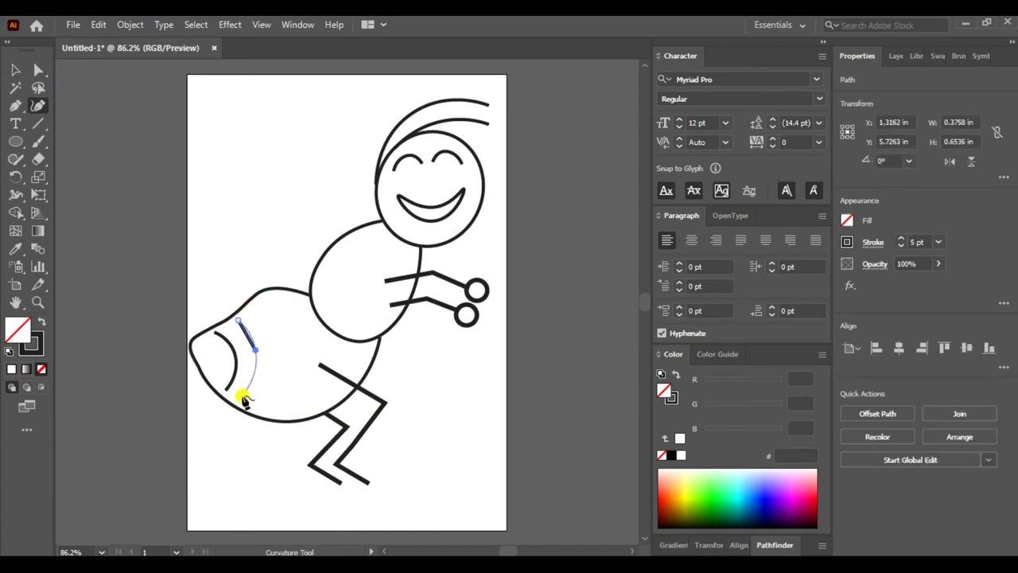
{"action": "left_click", "coordinate": [241, 400]}
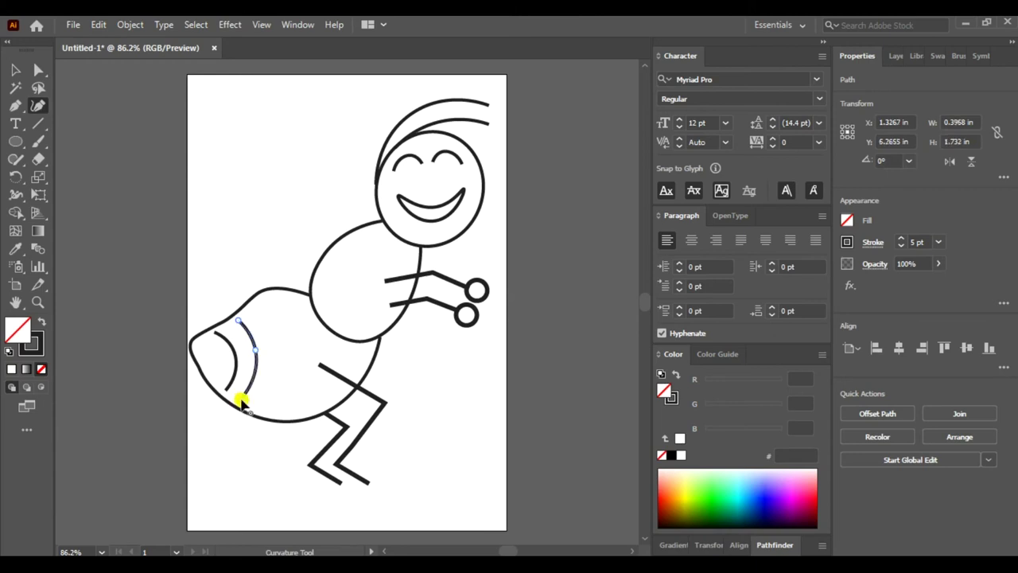
{"action": "left_click", "coordinate": [16, 70]}
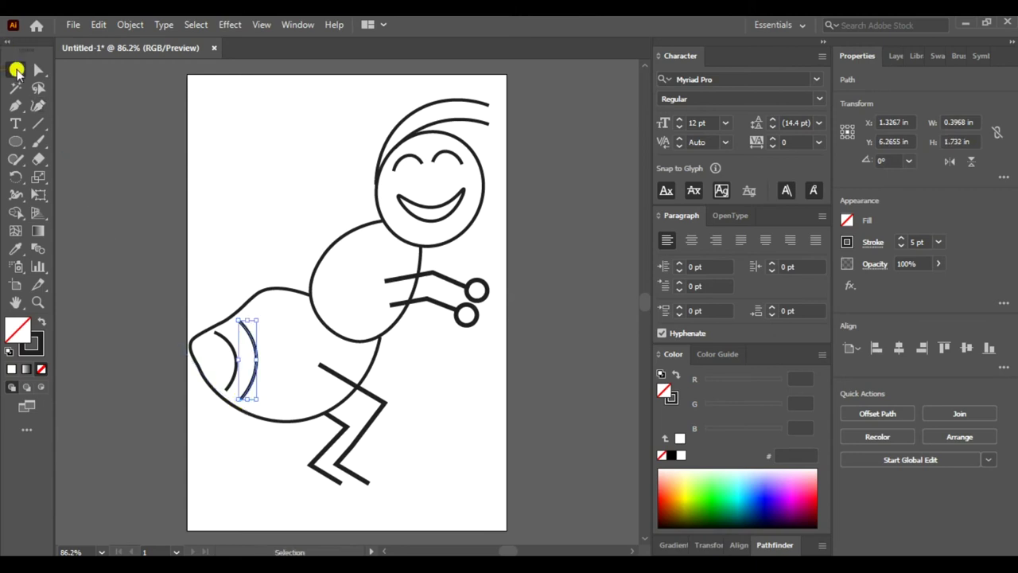
{"action": "left_click", "coordinate": [37, 105]}
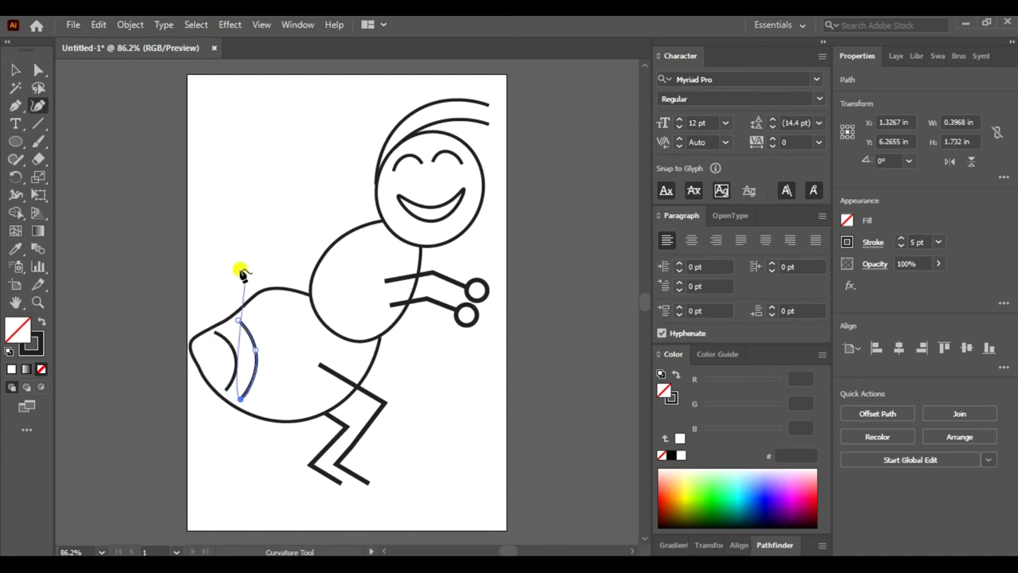
{"action": "left_click", "coordinate": [16, 70]}
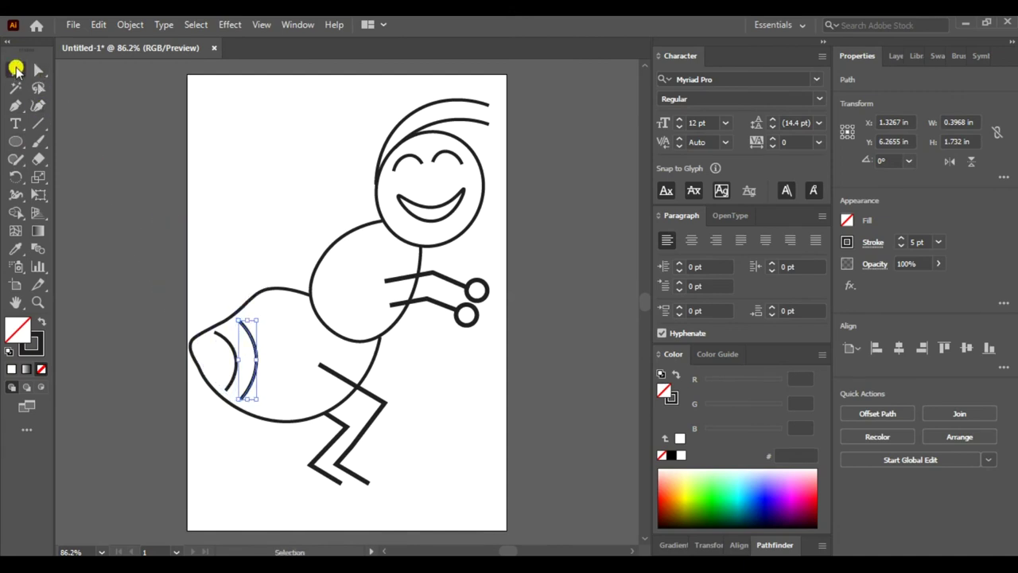
{"action": "left_click", "coordinate": [272, 191]}
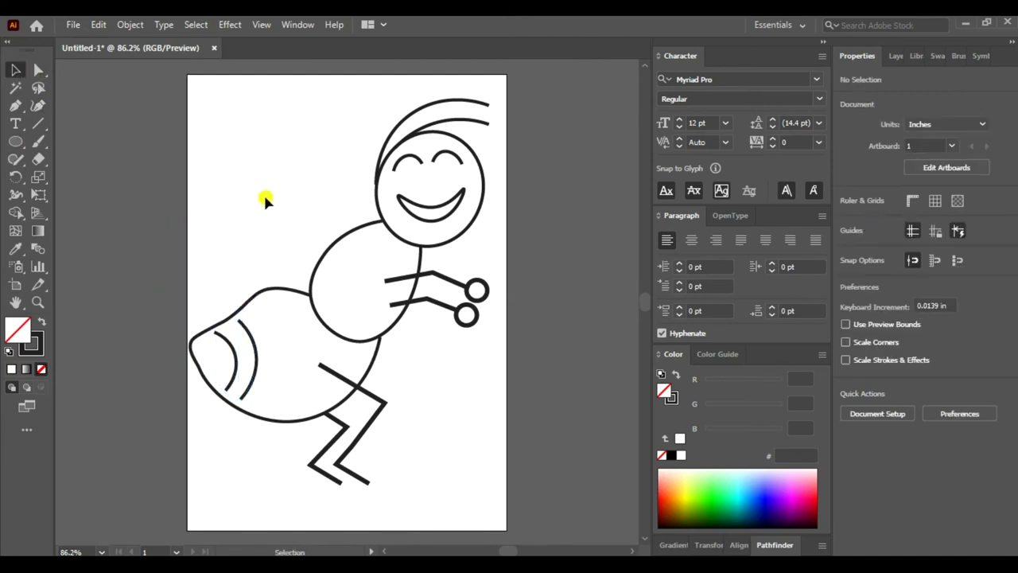
{"action": "left_click", "coordinate": [38, 106]}
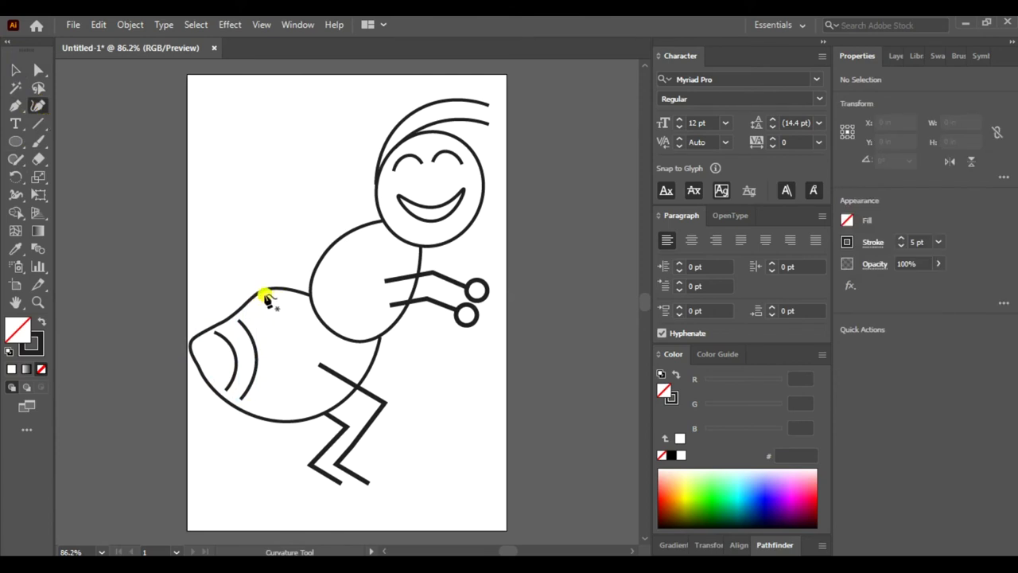
Draw two more three-point curved stripes across the middle of the abdomen.
{"action": "left_click", "coordinate": [264, 294]}
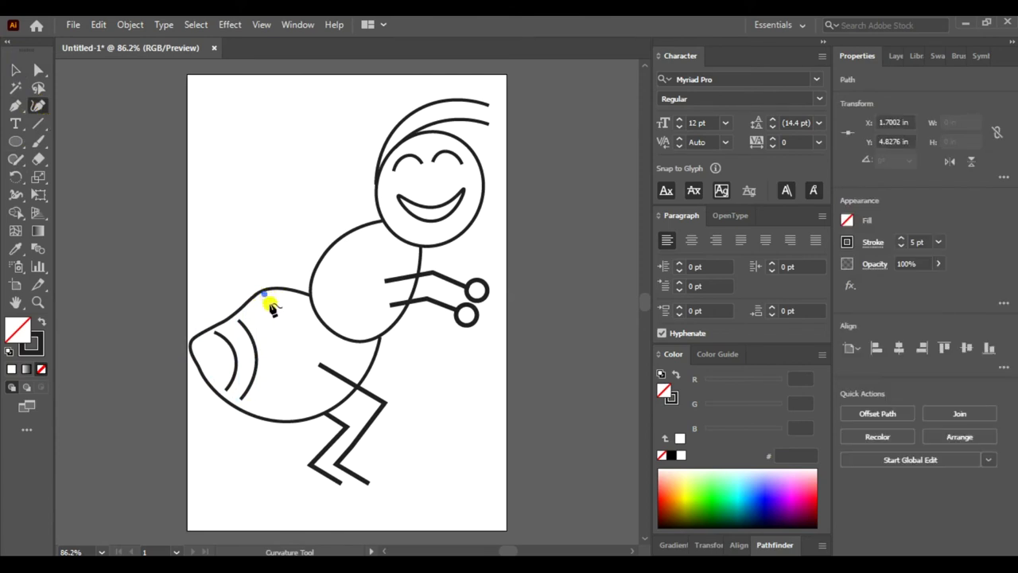
{"action": "left_click", "coordinate": [288, 344]}
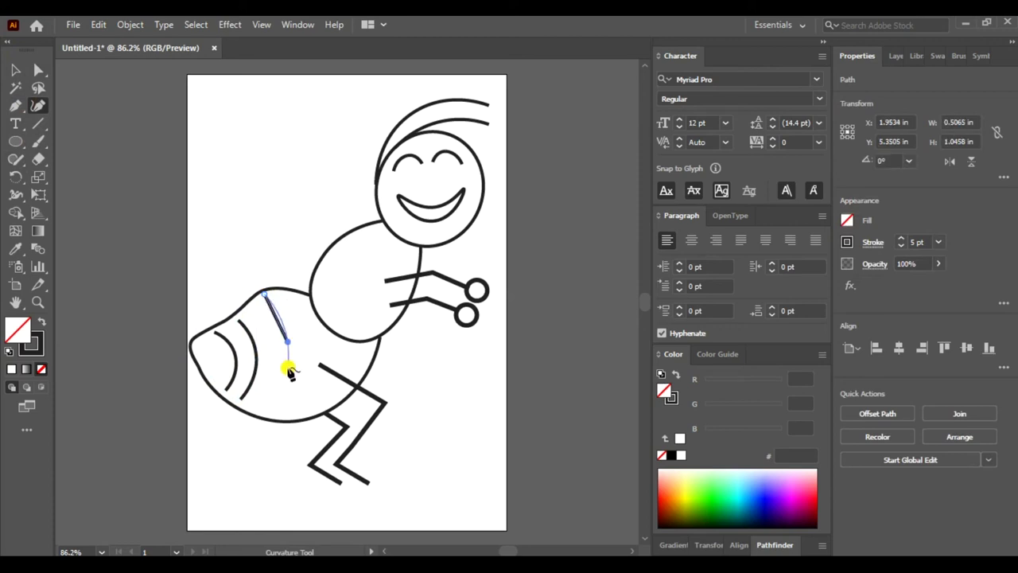
{"action": "left_click", "coordinate": [276, 414]}
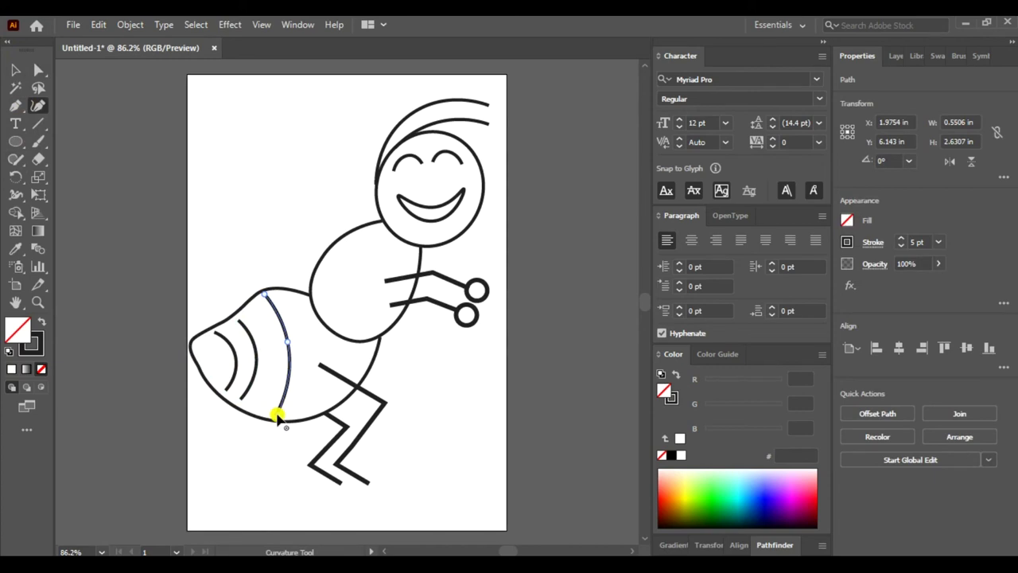
{"action": "left_click", "coordinate": [16, 70]}
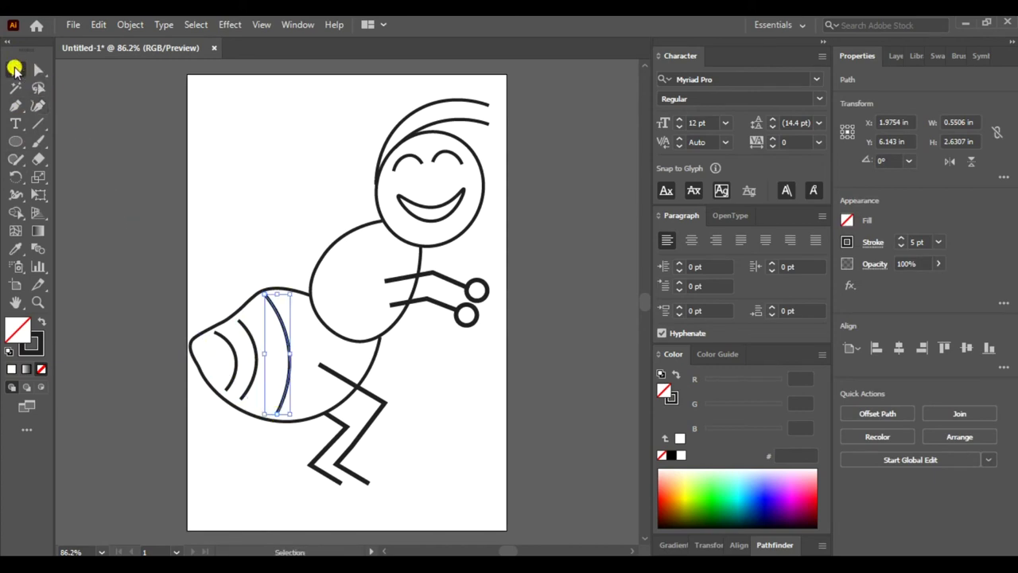
{"action": "left_click", "coordinate": [227, 193]}
{"action": "left_click", "coordinate": [38, 105]}
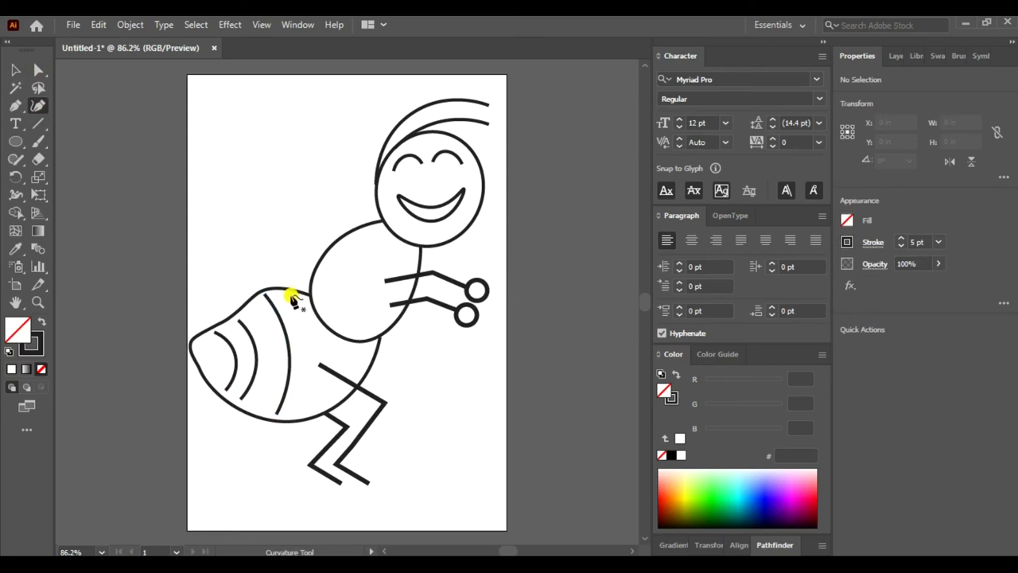
{"action": "left_click", "coordinate": [290, 295]}
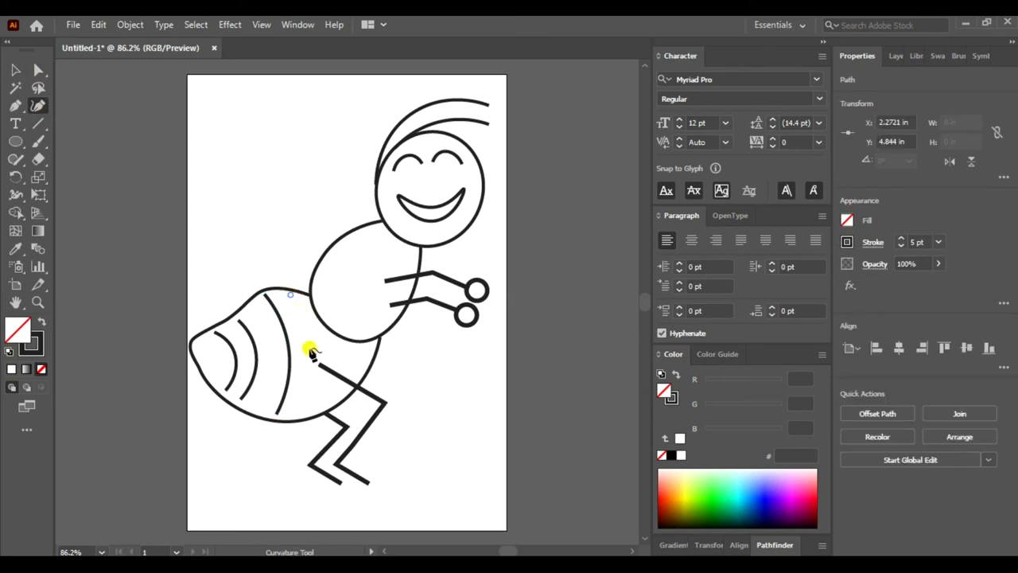
{"action": "left_click", "coordinate": [309, 347]}
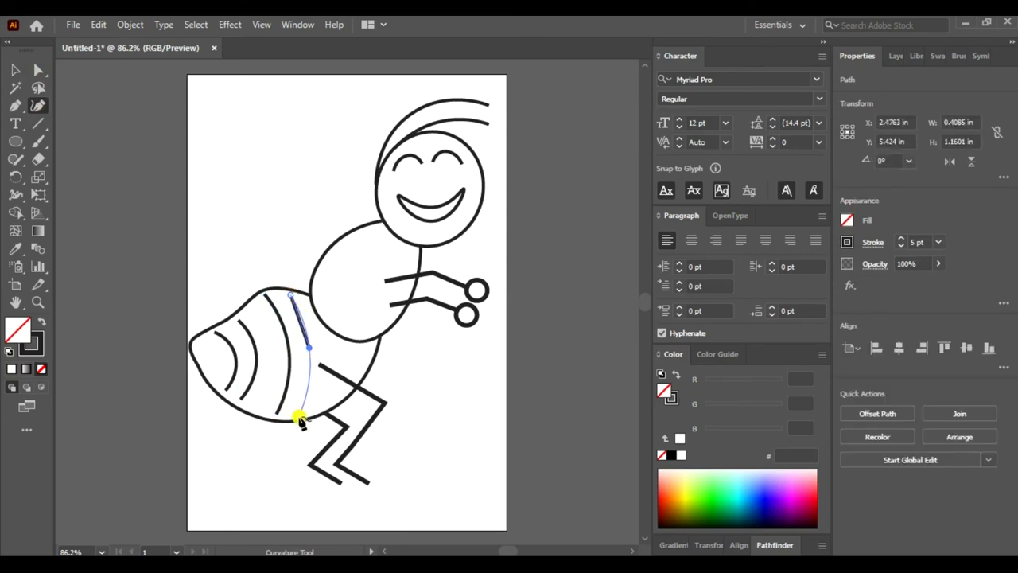
{"action": "left_click", "coordinate": [302, 418]}
{"action": "left_click", "coordinate": [16, 70]}
Nudge the tail arc and second stripe with arrow keys to even the spacing.
{"action": "left_click", "coordinate": [230, 344]}
{"action": "left_click_drag", "start_coordinate": [229, 342], "coordinate": [230, 344]}
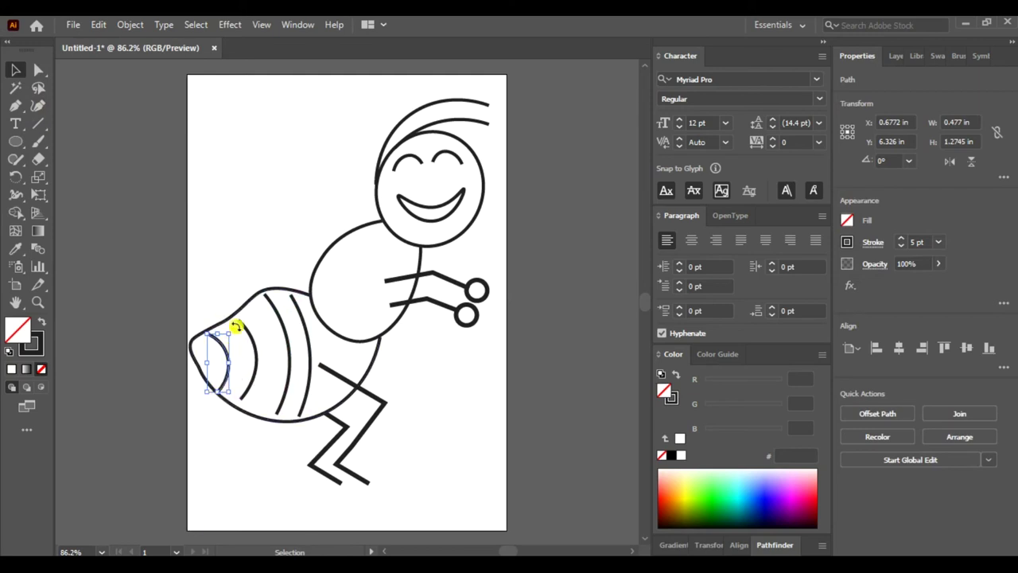
{"action": "key", "text": "Up"}
{"action": "key", "text": "Up"}
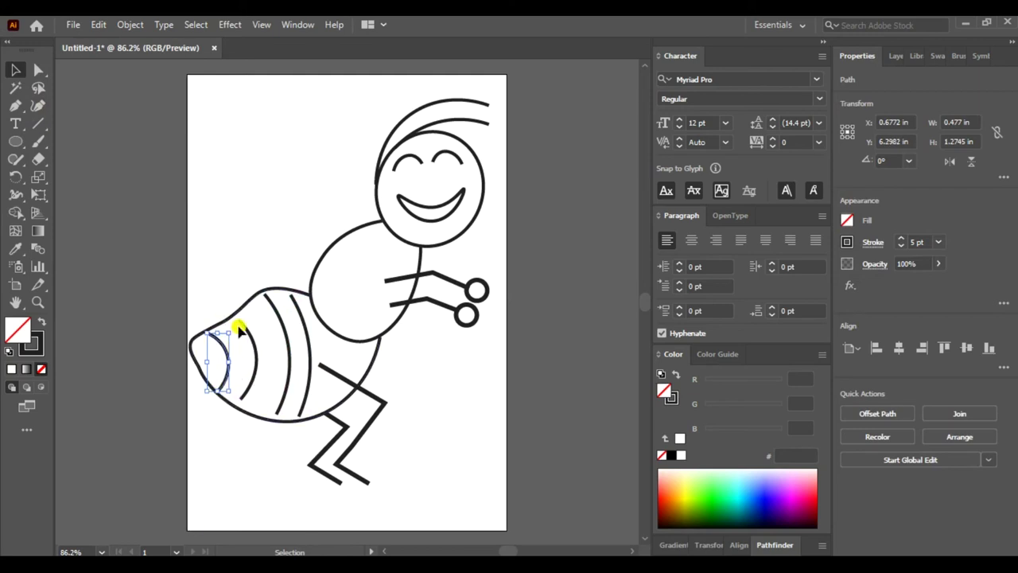
{"action": "left_click", "coordinate": [238, 240]}
{"action": "left_click", "coordinate": [253, 338]}
{"action": "key", "text": "Left"}
{"action": "key", "text": "Left"}
{"action": "key", "text": "Left"}
{"action": "key", "text": "Left"}
{"action": "key", "text": "Left"}
{"action": "key", "text": "Left"}
{"action": "key", "text": "Left"}
{"action": "key", "text": "Left"}
{"action": "key", "text": "Left"}
{"action": "key", "text": "Left"}
{"action": "key", "text": "Left"}
{"action": "key", "text": "Up"}
{"action": "key", "text": "Left"}
{"action": "key", "text": "Left"}
{"action": "key", "text": "Left"}
{"action": "key", "text": "Left"}
{"action": "key", "text": "Left"}
{"action": "key", "text": "Left"}
{"action": "key", "text": "Down"}
{"action": "key", "text": "Down"}
{"action": "key", "text": "Left"}
{"action": "key", "text": "Left"}
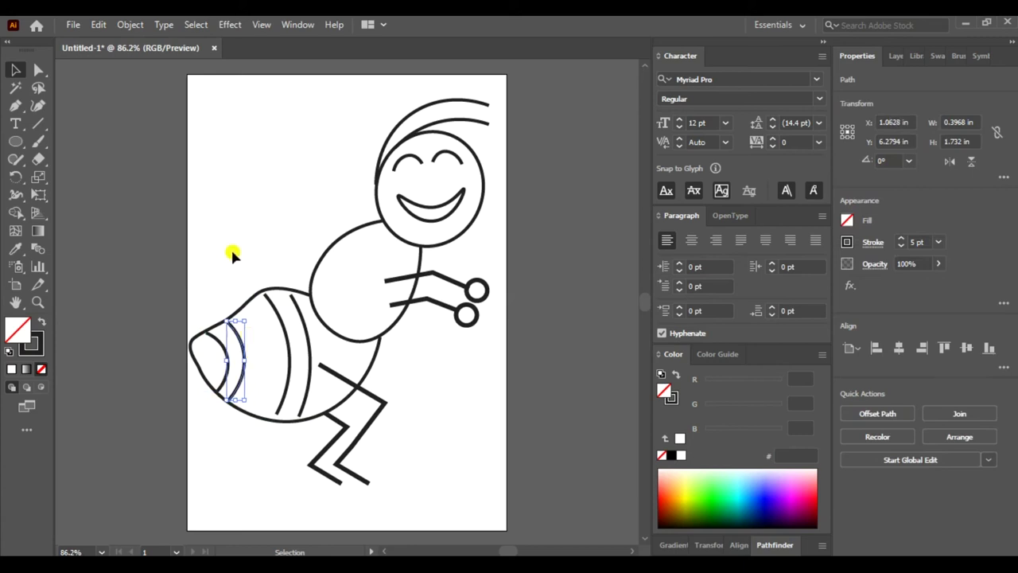
{"action": "left_click", "coordinate": [232, 250]}
Shift the tail arc and third stripe slightly left to finish spacing the stripes.
{"action": "left_click_drag", "start_coordinate": [234, 318], "coordinate": [213, 338]}
{"action": "left_click", "coordinate": [213, 338]}
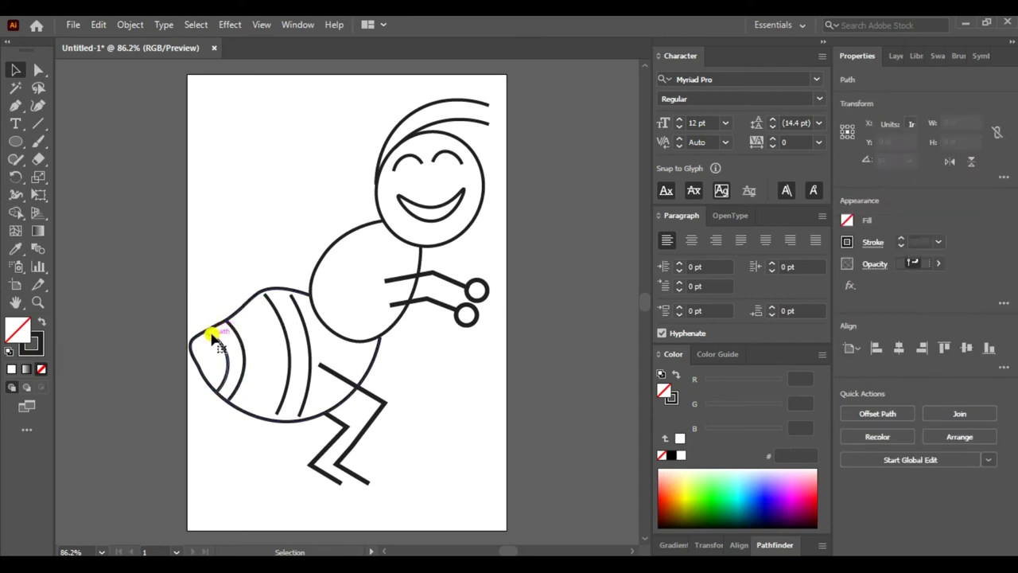
{"action": "key", "text": "Left"}
{"action": "key", "text": "Left"}
{"action": "key", "text": "Left"}
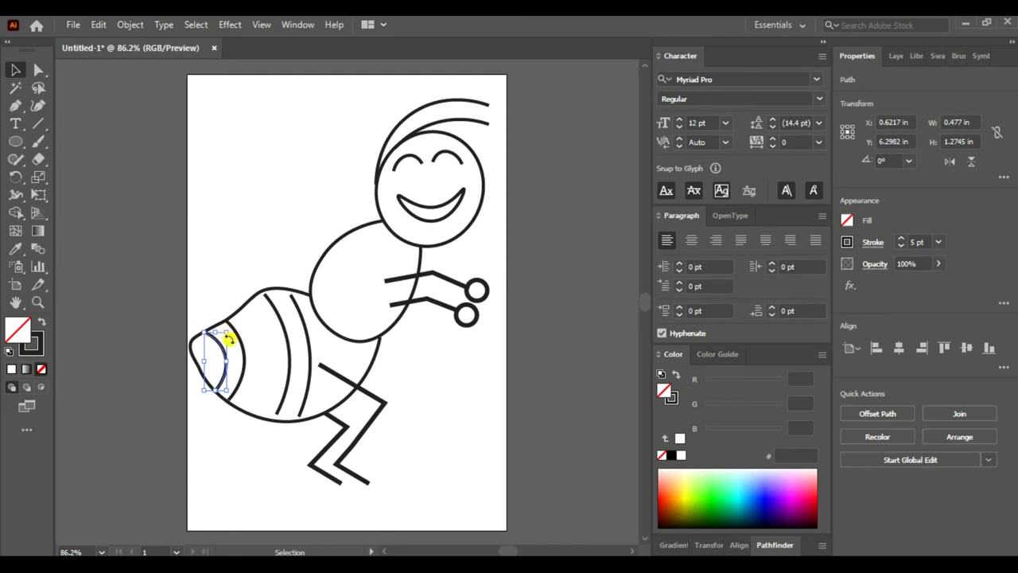
{"action": "left_click_drag", "start_coordinate": [213, 334], "coordinate": [244, 346]}
{"action": "left_click", "coordinate": [251, 232]}
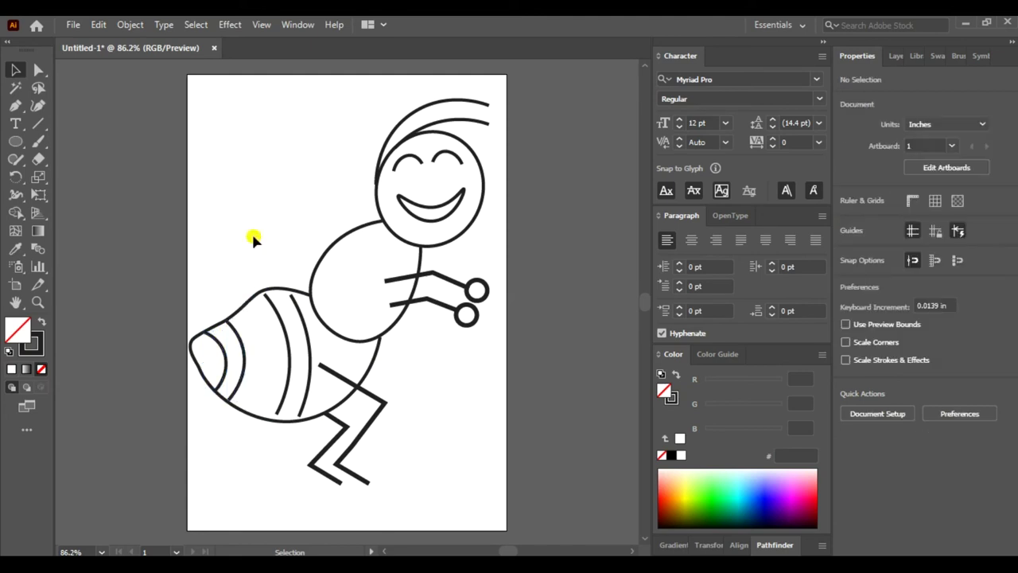
{"action": "left_click", "coordinate": [284, 334]}
{"action": "key", "text": "Left"}
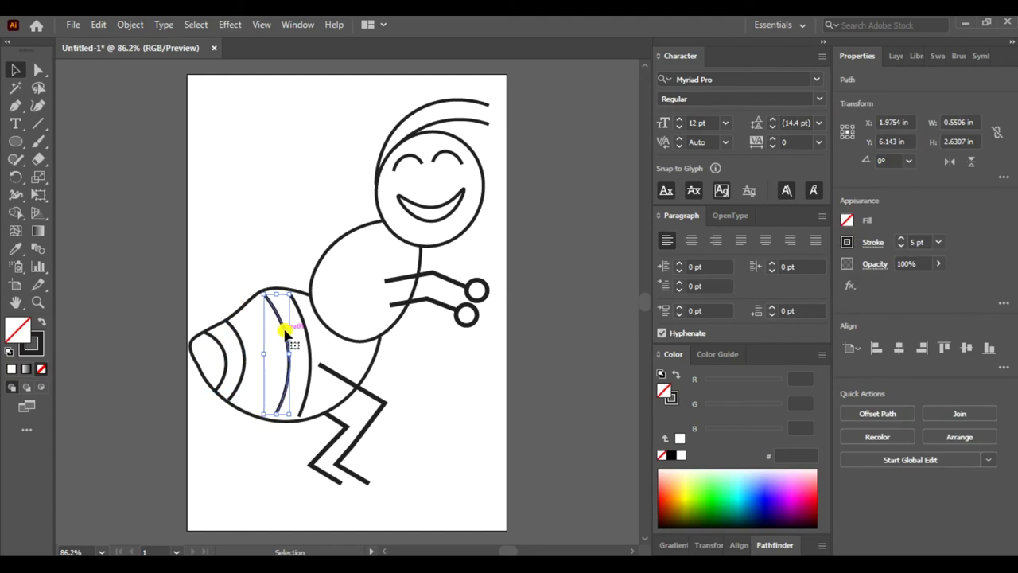
{"action": "key", "text": "Left"}
{"action": "key", "text": "Left"}
{"action": "key", "text": "Left"}
{"action": "key", "text": "Left"}
{"action": "key", "text": "Left"}
{"action": "key", "text": "Down"}
{"action": "key", "text": "Down"}
{"action": "key", "text": "Down"}
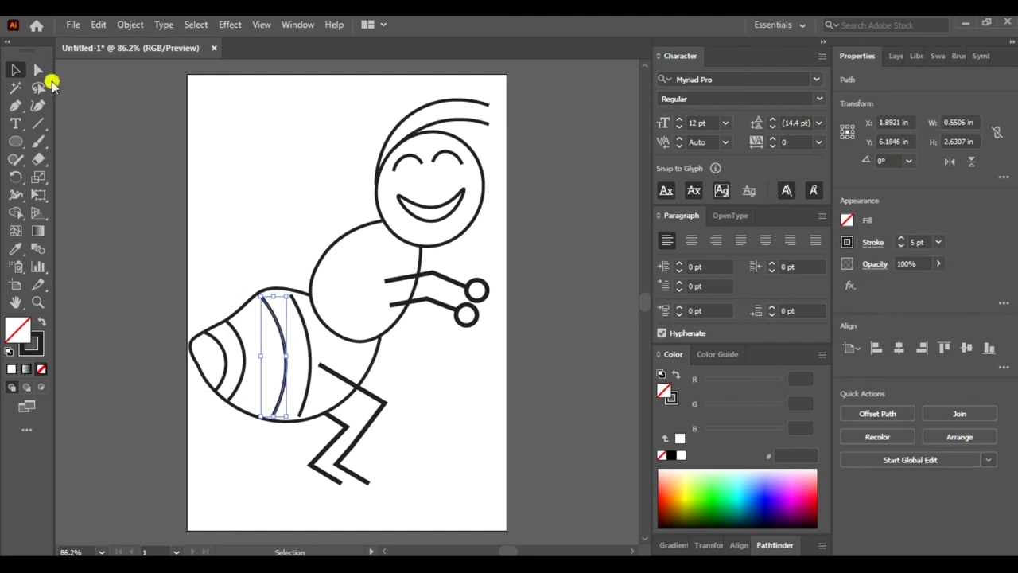
{"action": "left_click", "coordinate": [39, 70]}
Move a belly stripe's top and bottom anchors onto the abdomen edges.
{"action": "left_click", "coordinate": [263, 296]}
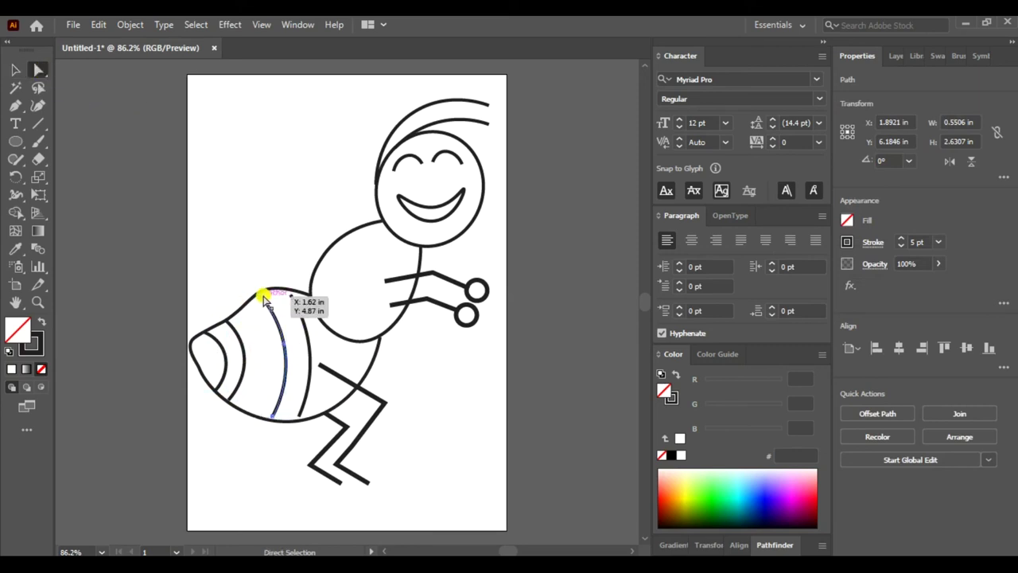
{"action": "left_click_drag", "start_coordinate": [259, 296], "coordinate": [256, 293]}
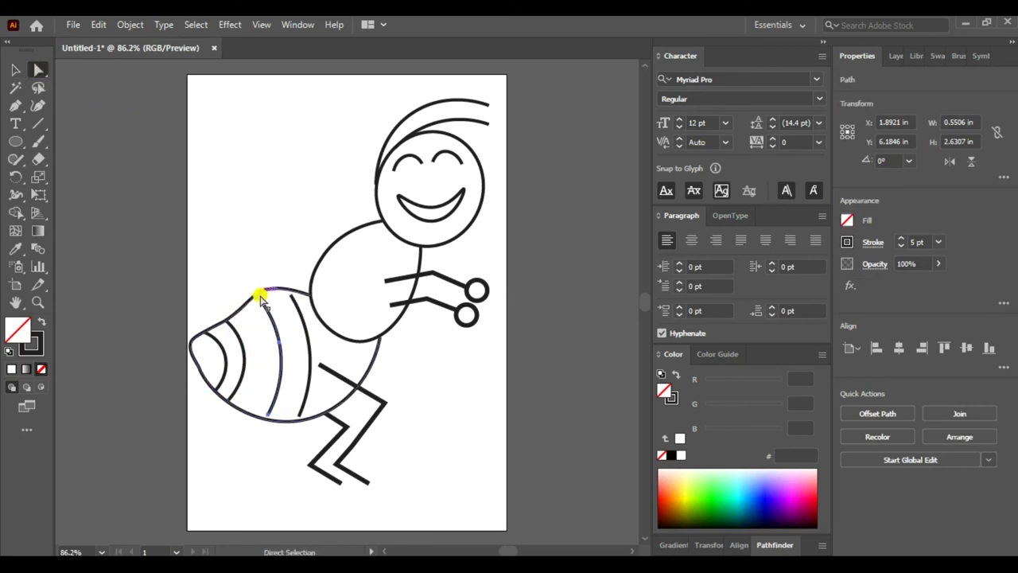
{"action": "left_click", "coordinate": [268, 419]}
{"action": "left_click_drag", "start_coordinate": [267, 419], "coordinate": [264, 416]}
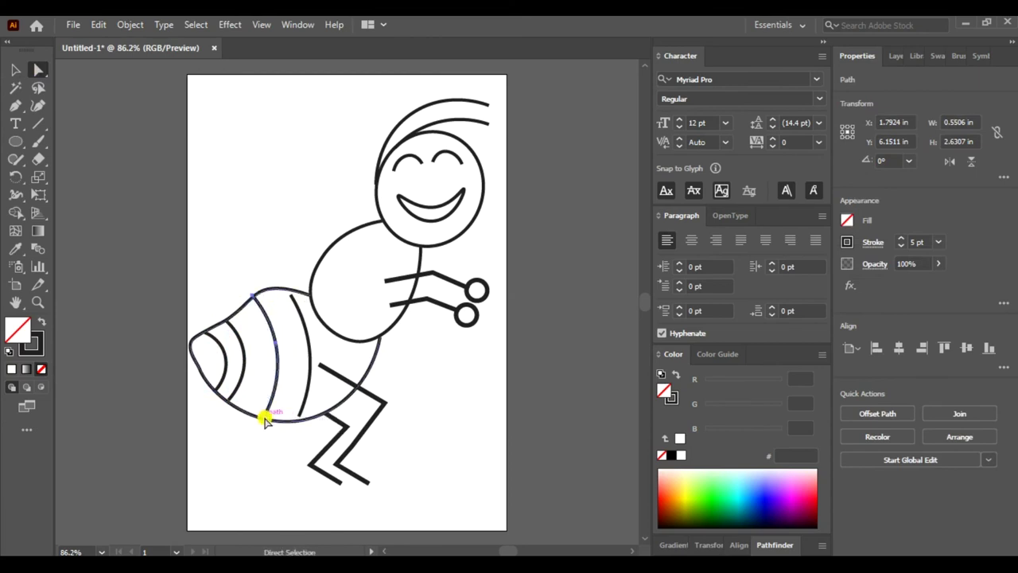
{"action": "left_click", "coordinate": [283, 193]}
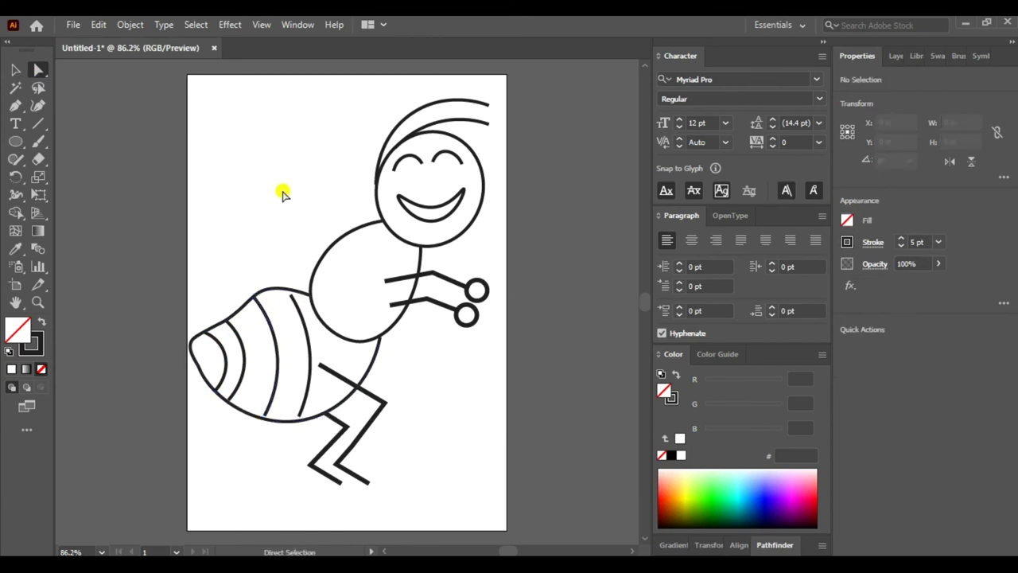
{"action": "left_click", "coordinate": [275, 340]}
{"action": "left_click_drag", "start_coordinate": [266, 416], "coordinate": [263, 417]}
{"action": "left_click", "coordinate": [298, 203]}
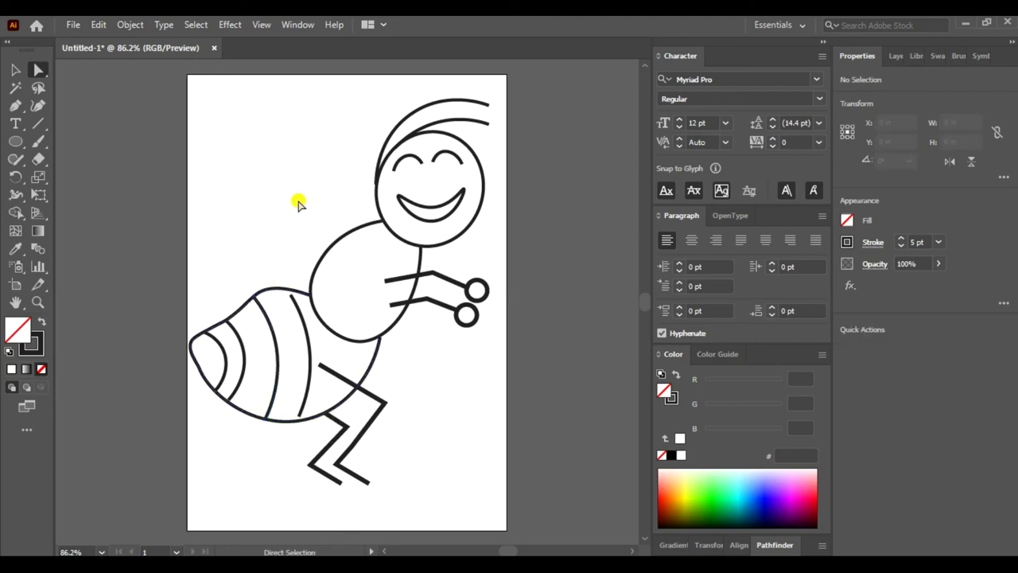
Drag the innermost stripe's end anchors onto the abdomen outline.
{"action": "left_click", "coordinate": [299, 307]}
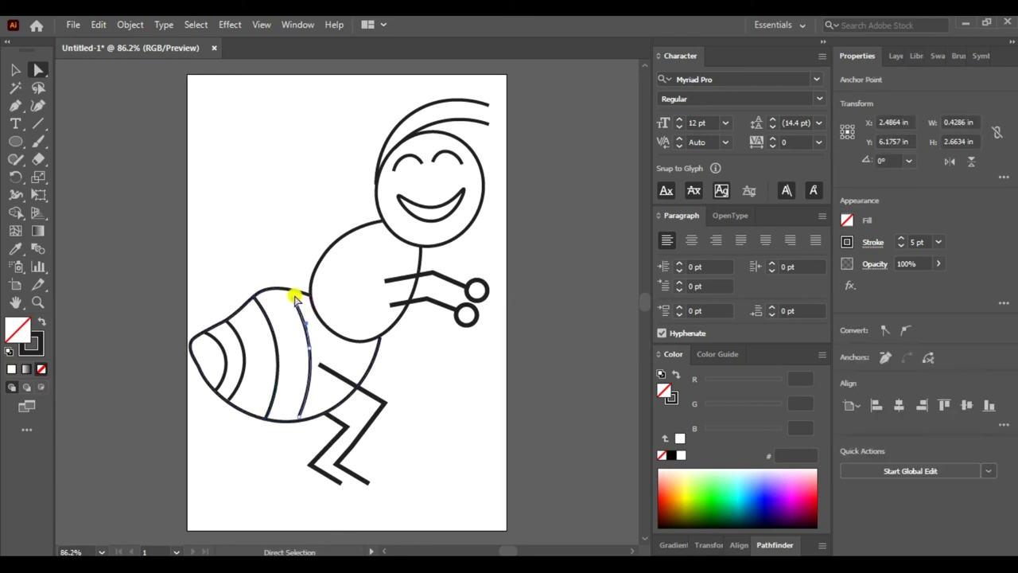
{"action": "left_click_drag", "start_coordinate": [295, 297], "coordinate": [291, 288]}
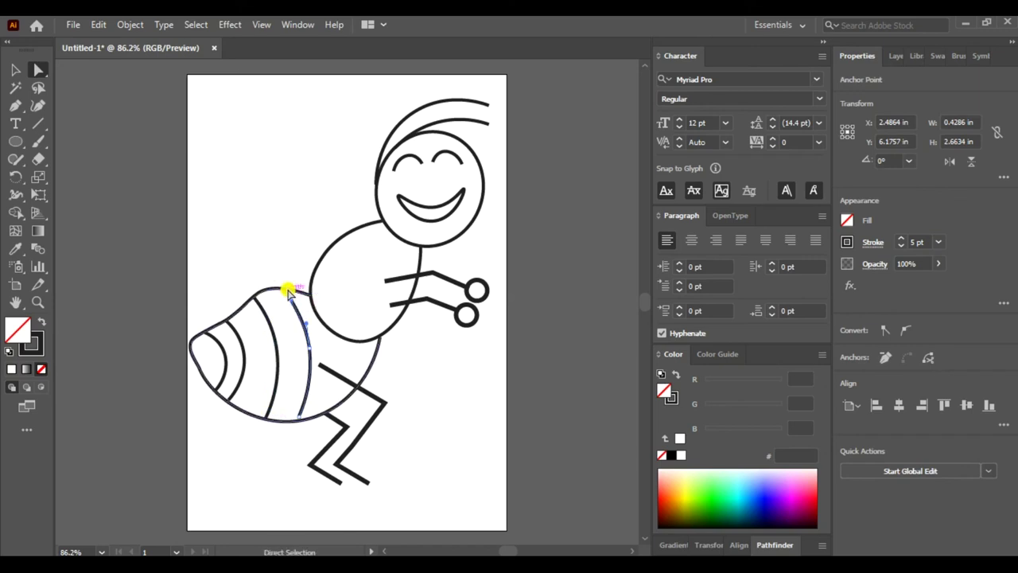
{"action": "left_click_drag", "start_coordinate": [299, 412], "coordinate": [296, 421]}
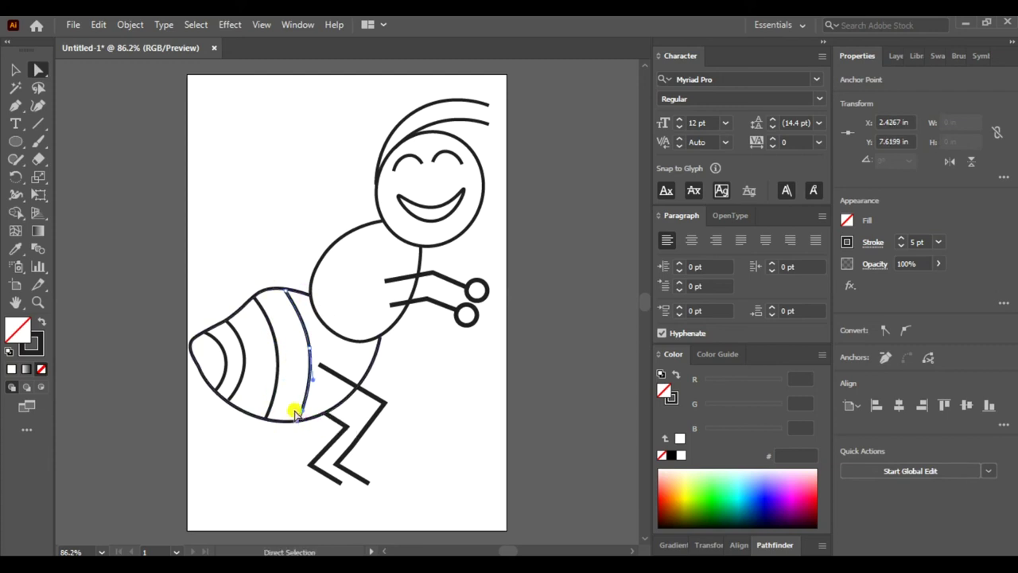
{"action": "left_click", "coordinate": [242, 141]}
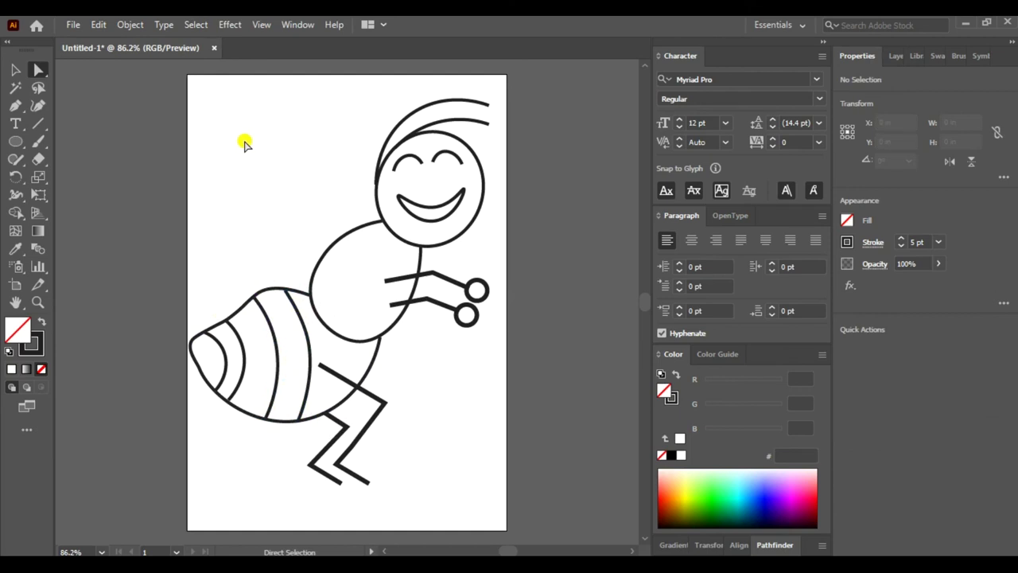
{"action": "left_click", "coordinate": [289, 291]}
{"action": "left_click_drag", "start_coordinate": [290, 290], "coordinate": [285, 292]}
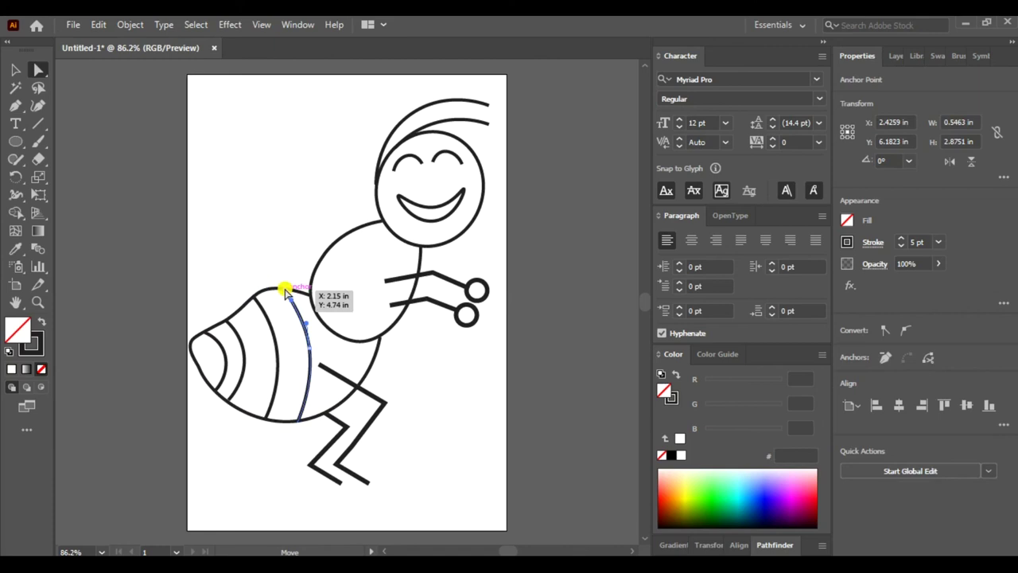
{"action": "left_click", "coordinate": [284, 228]}
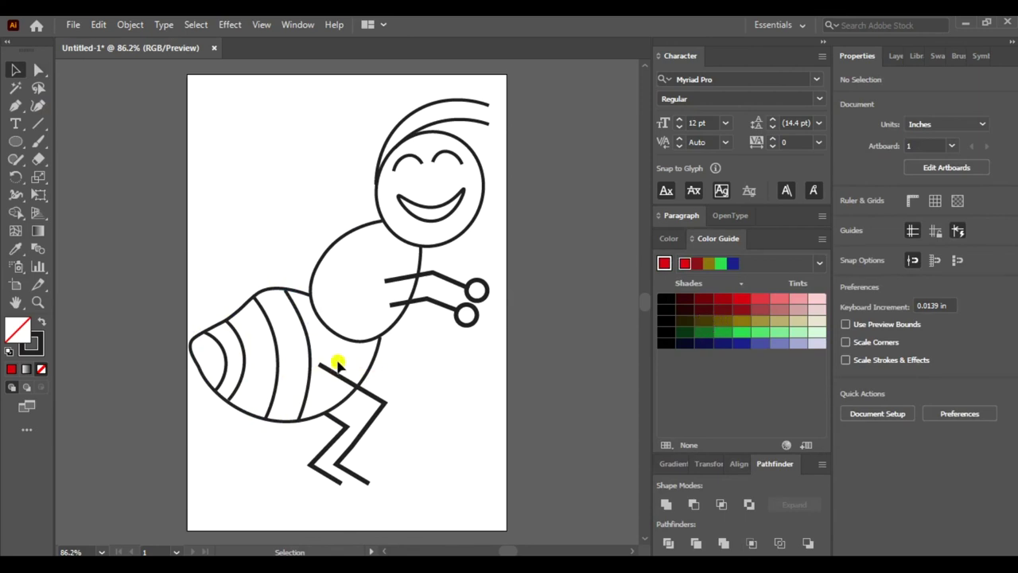
Fill the abdomen with a pale olive from the Color Guide.
{"action": "left_click", "coordinate": [372, 358]}
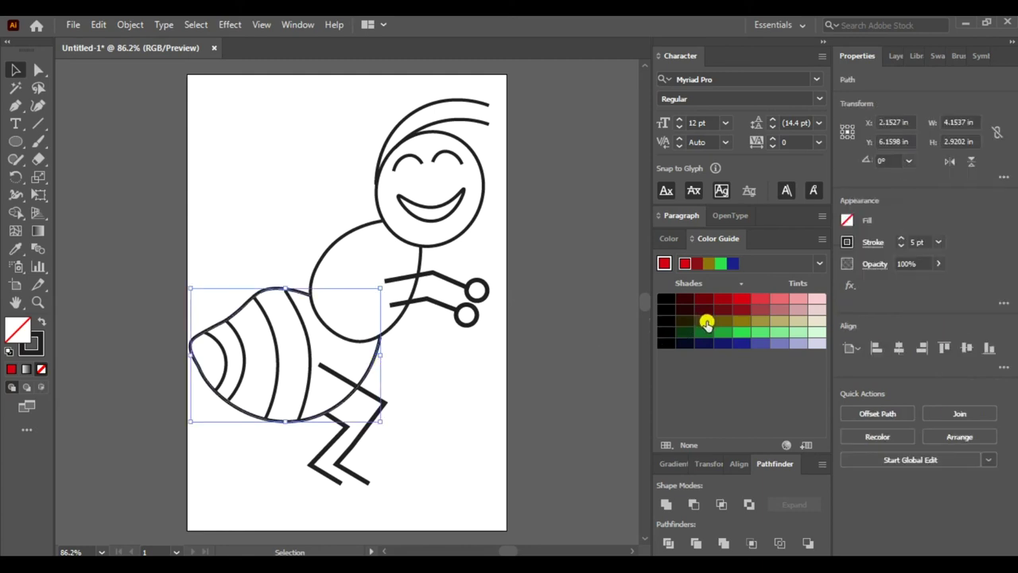
{"action": "left_click", "coordinate": [704, 321]}
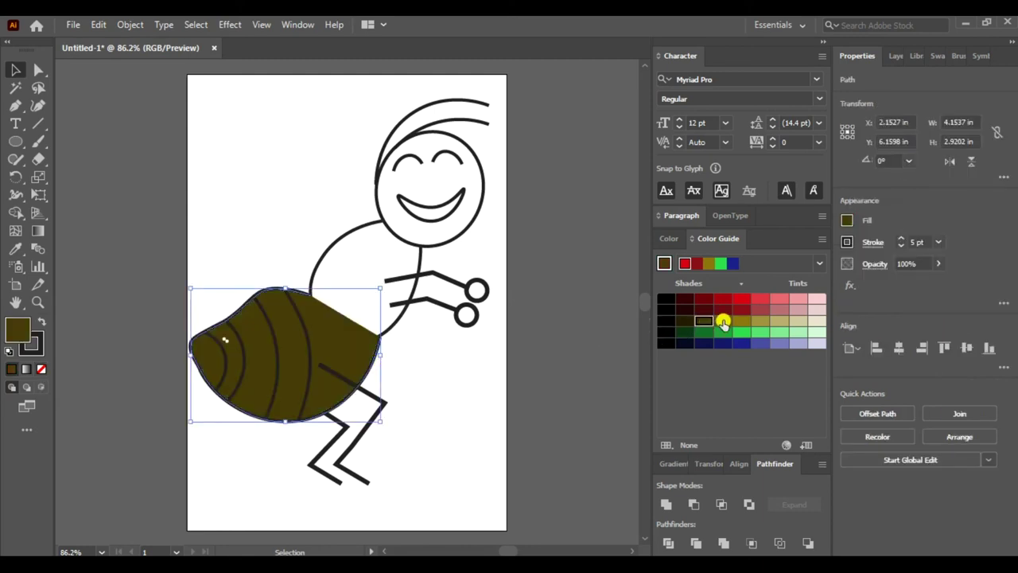
{"action": "left_click", "coordinate": [724, 322]}
{"action": "left_click", "coordinate": [740, 320]}
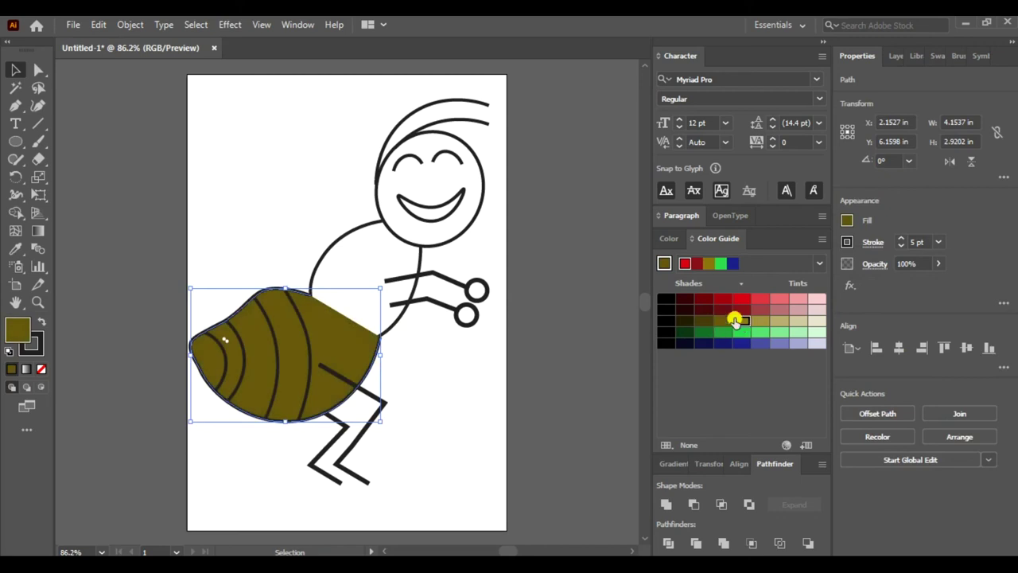
{"action": "left_click", "coordinate": [761, 320]}
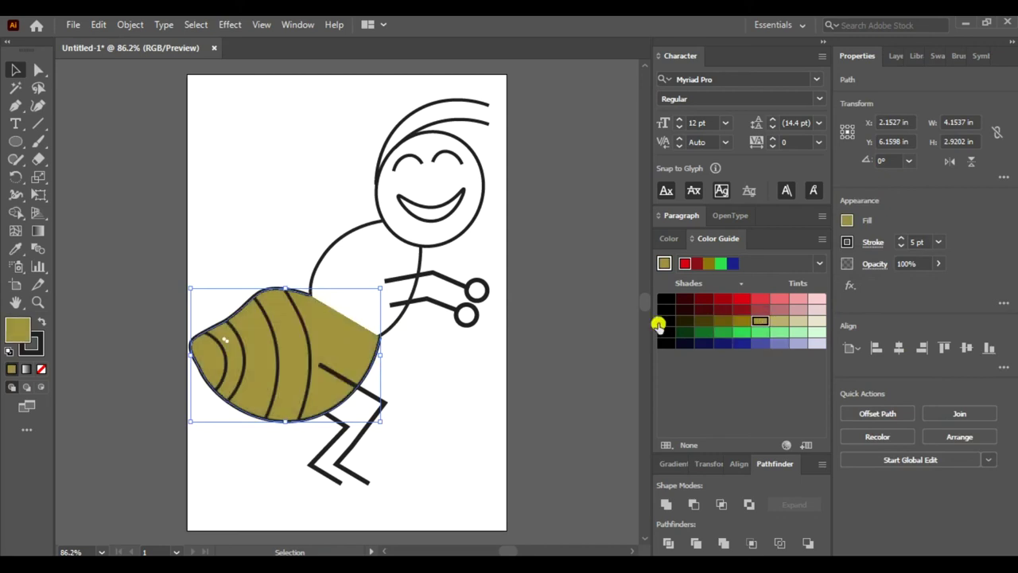
Fill the thorax and head with the same pale olive.
{"action": "left_click", "coordinate": [420, 260]}
{"action": "left_click", "coordinate": [763, 321]}
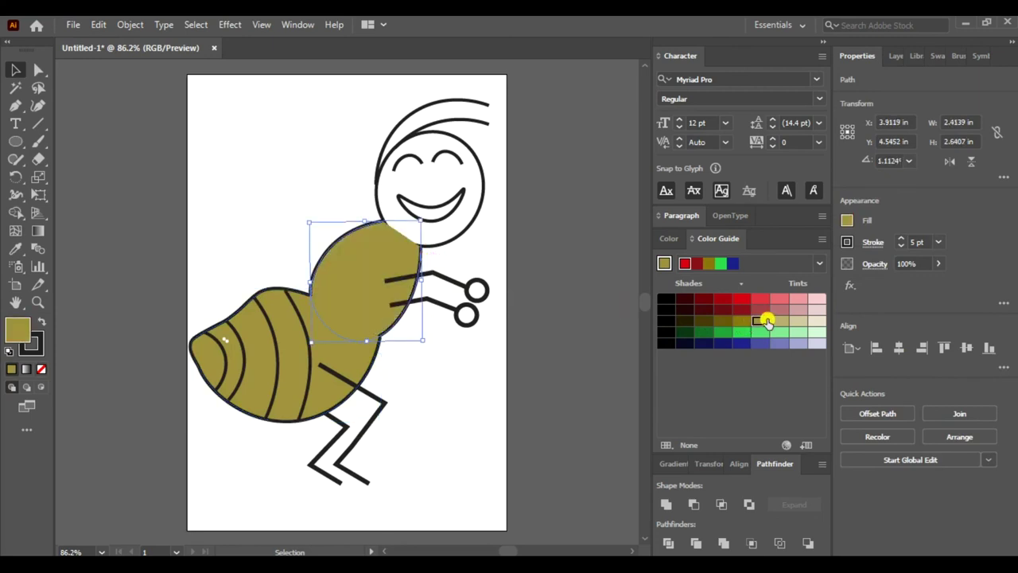
{"action": "left_click", "coordinate": [482, 187]}
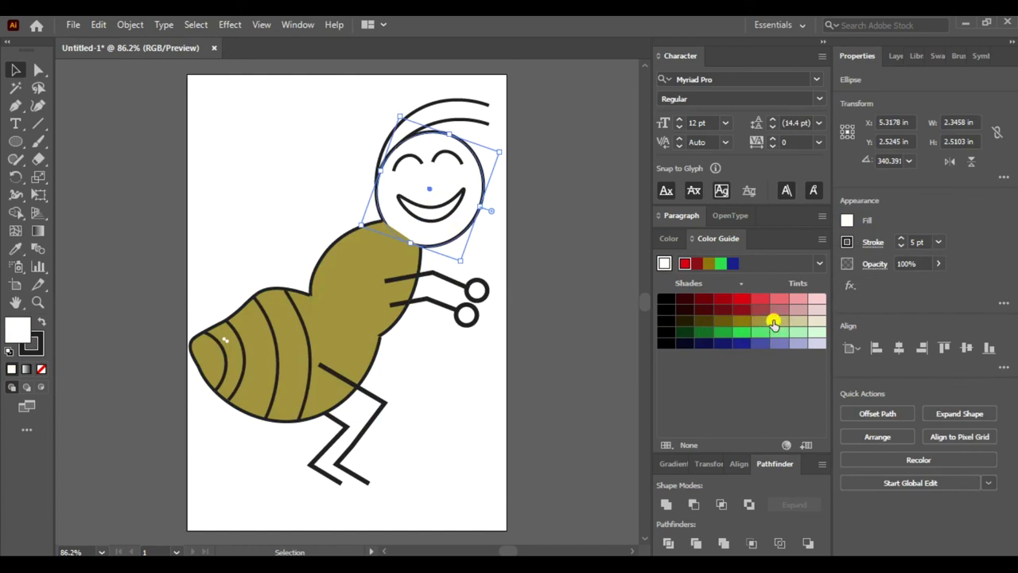
{"action": "left_click", "coordinate": [760, 321]}
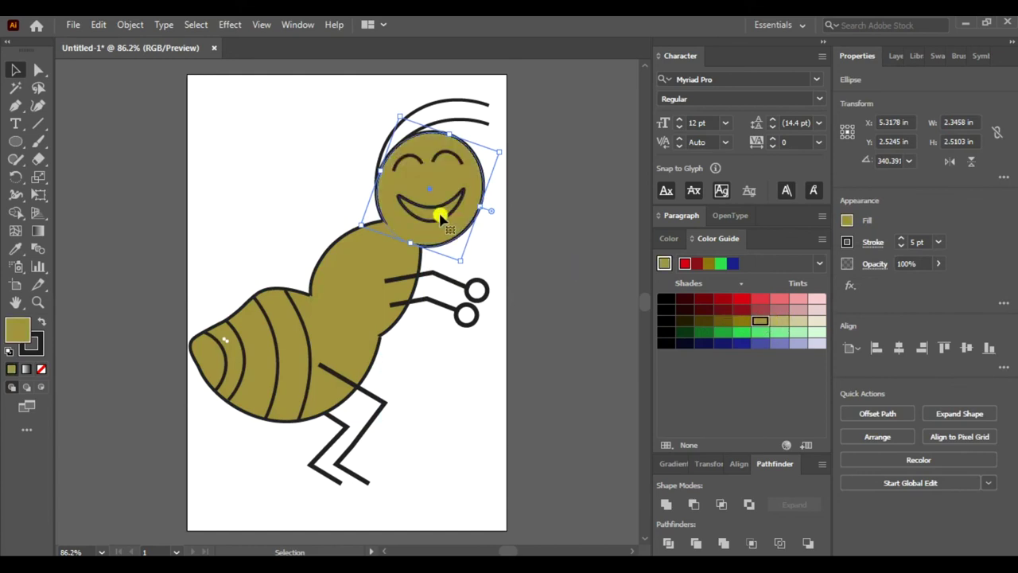
{"action": "left_click", "coordinate": [439, 206]}
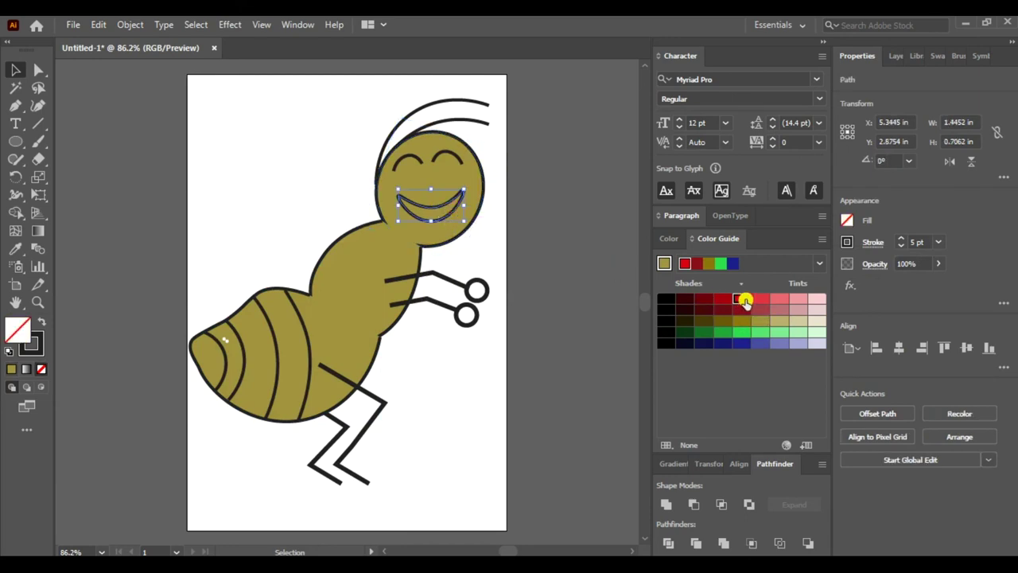
Fill the smile with a red Color Guide swatch and both hand circles with olive.
{"action": "left_click", "coordinate": [743, 300]}
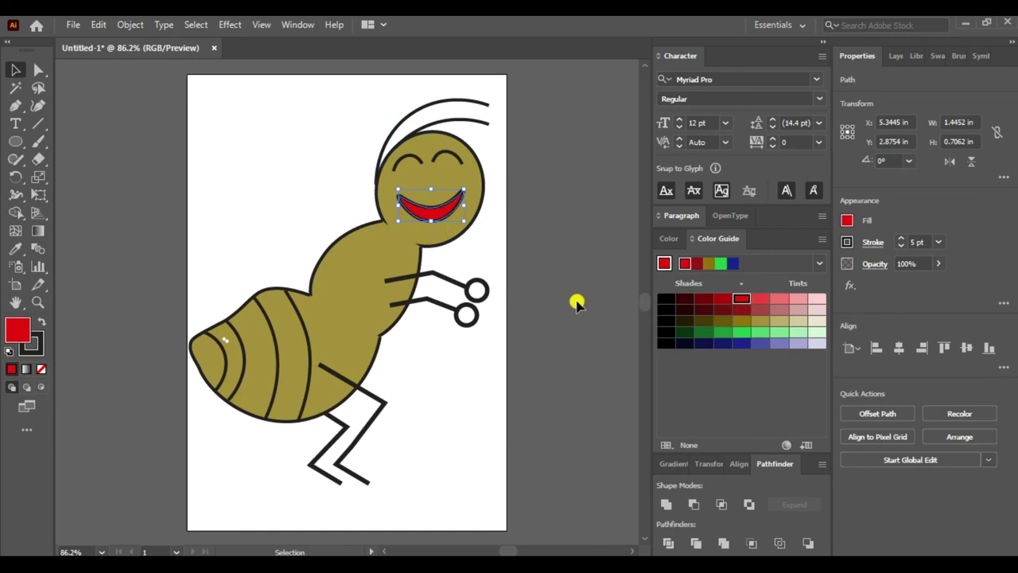
{"action": "left_click", "coordinate": [477, 291]}
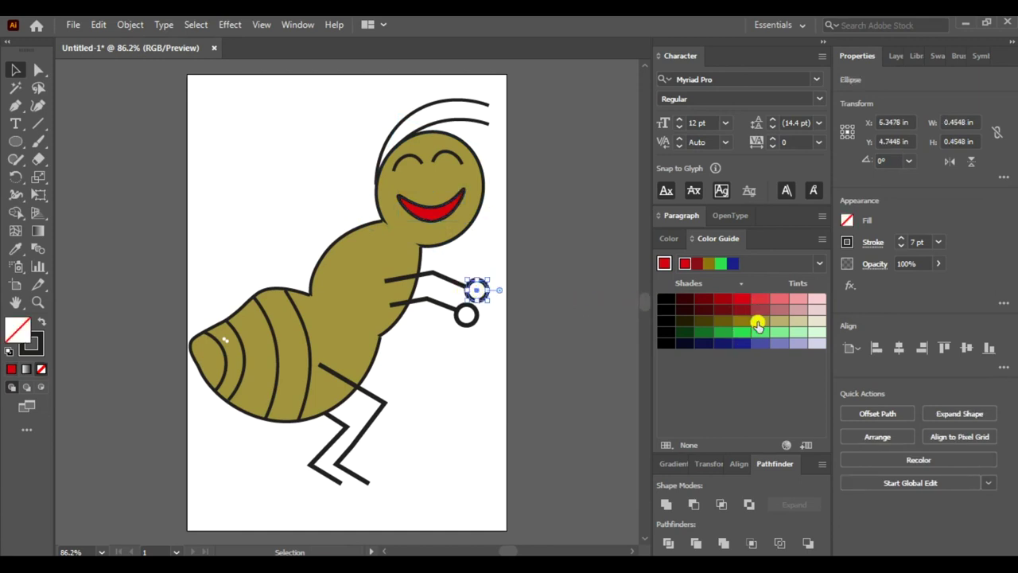
{"action": "left_click", "coordinate": [759, 321]}
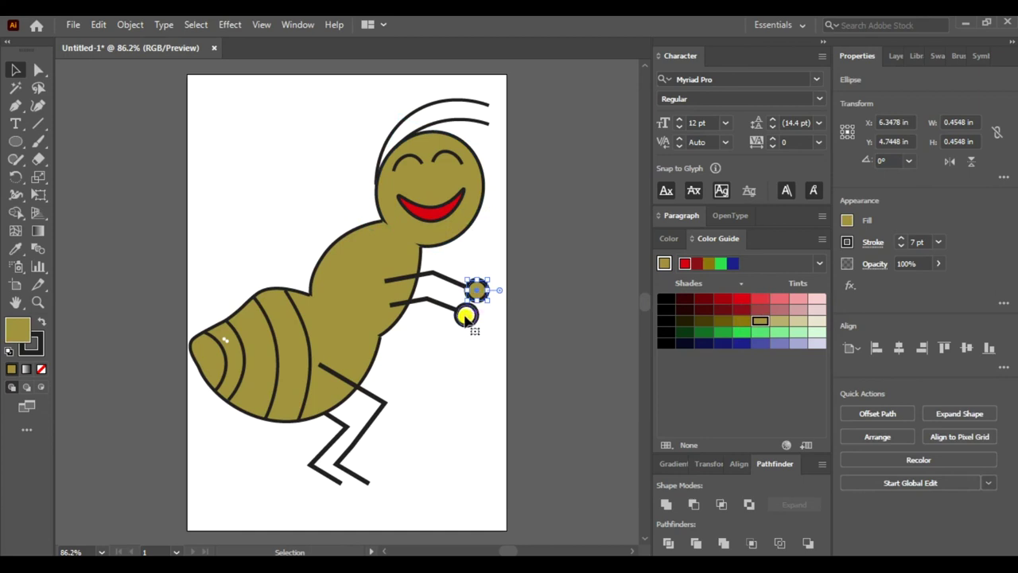
{"action": "left_click", "coordinate": [465, 317]}
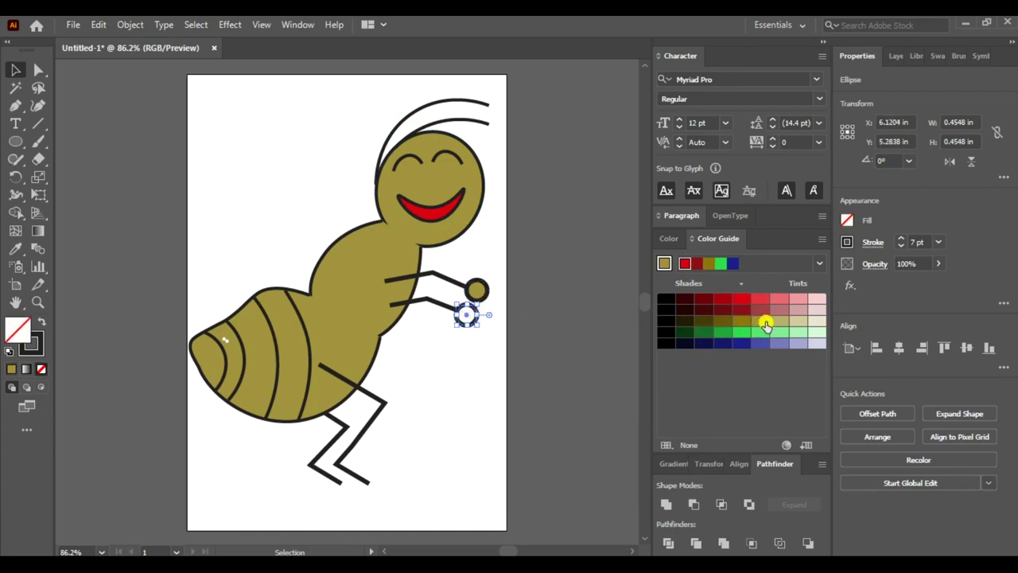
{"action": "left_click", "coordinate": [759, 323]}
{"action": "left_click", "coordinate": [541, 337]}
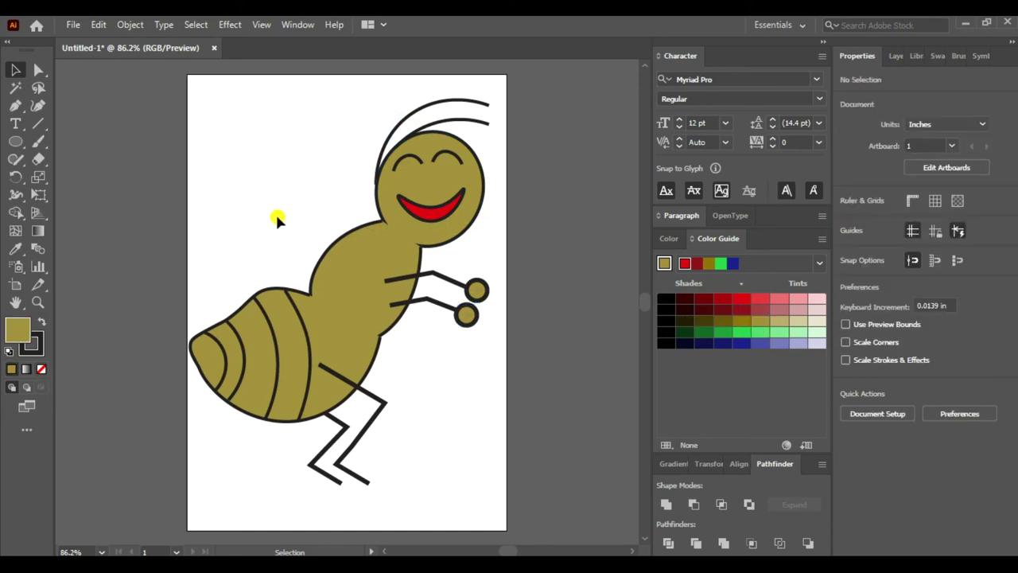
Export the artwork as a PNG file named Ant.
{"action": "left_click", "coordinate": [72, 24]}
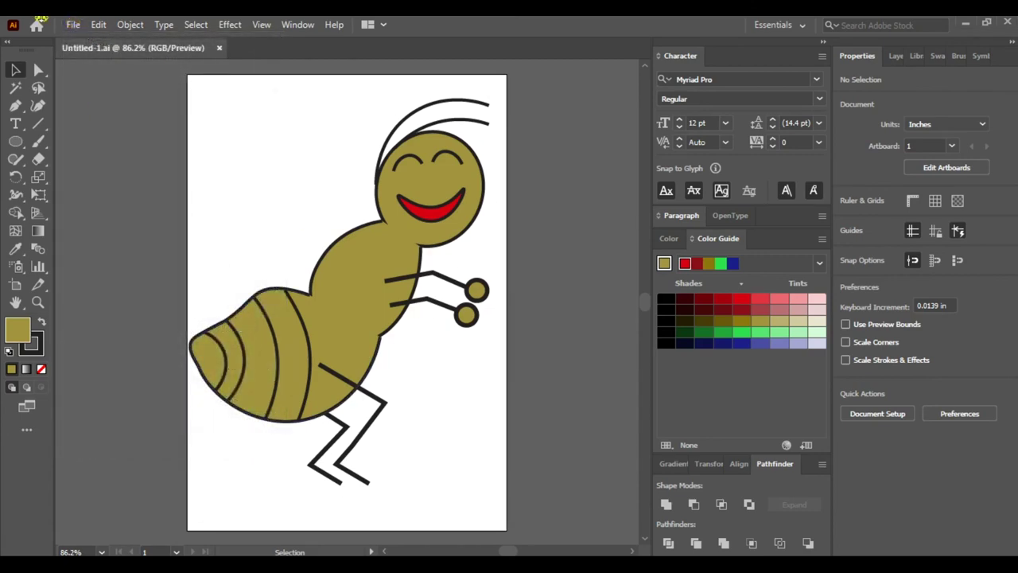
{"action": "left_click", "coordinate": [73, 25]}
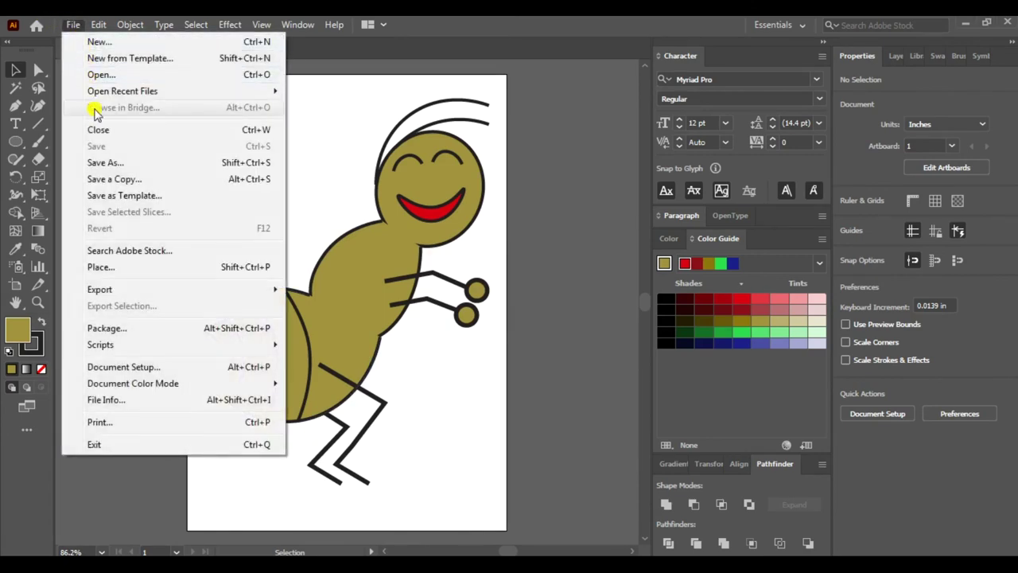
{"action": "mouse_move", "coordinate": [99, 290]}
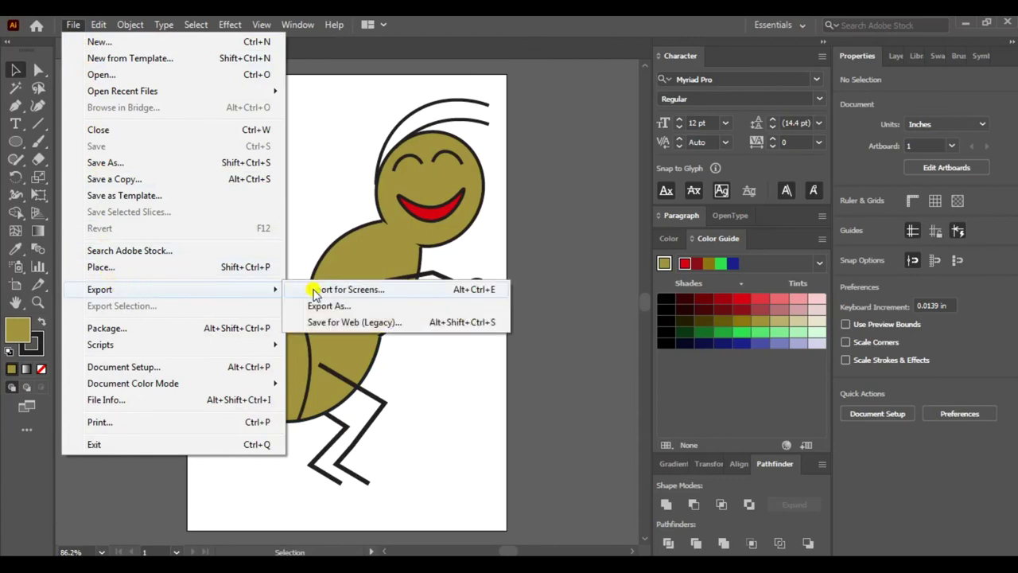
{"action": "left_click", "coordinate": [327, 307]}
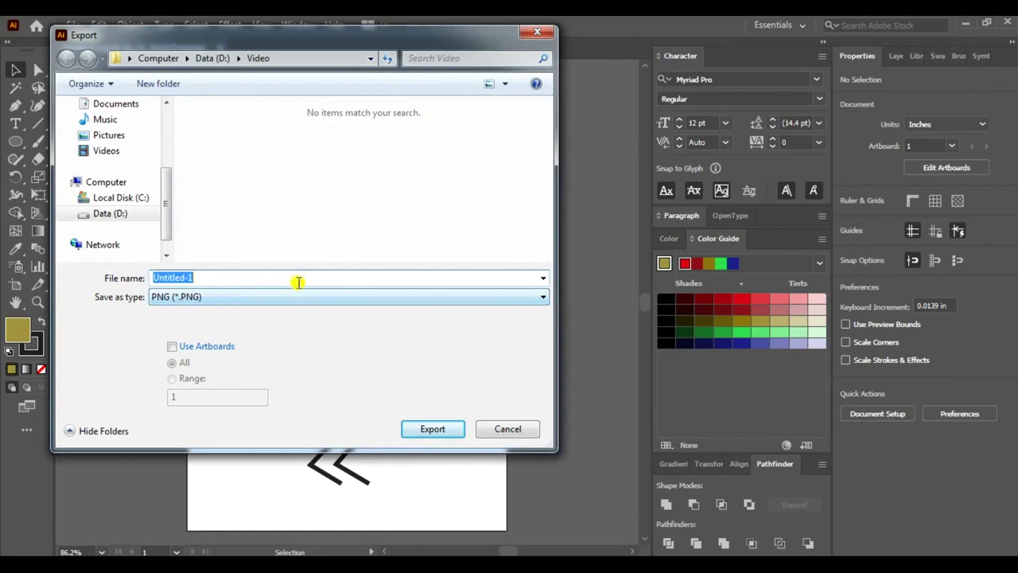
{"action": "type", "text": "Ant"}
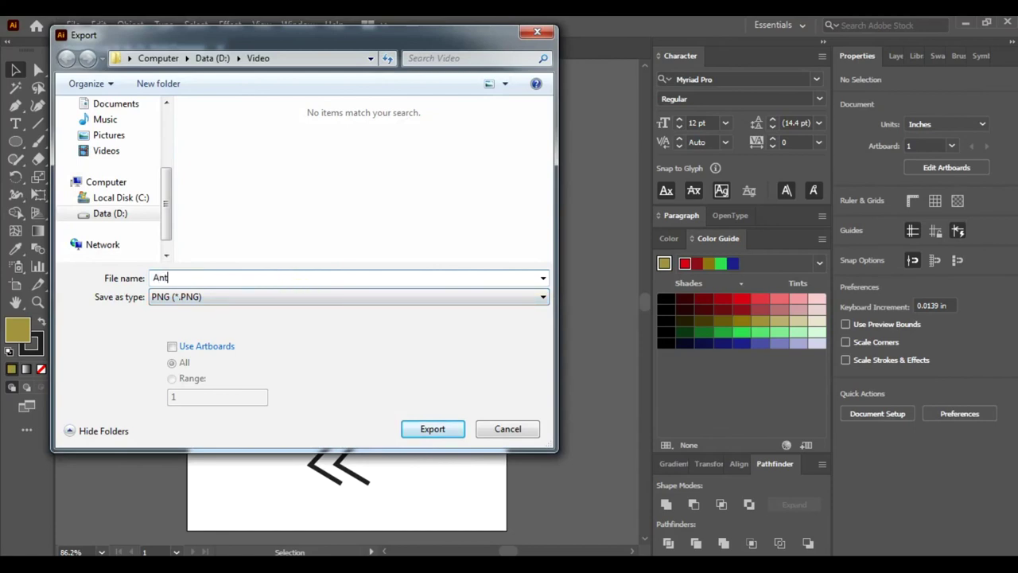
{"action": "left_click", "coordinate": [433, 429]}
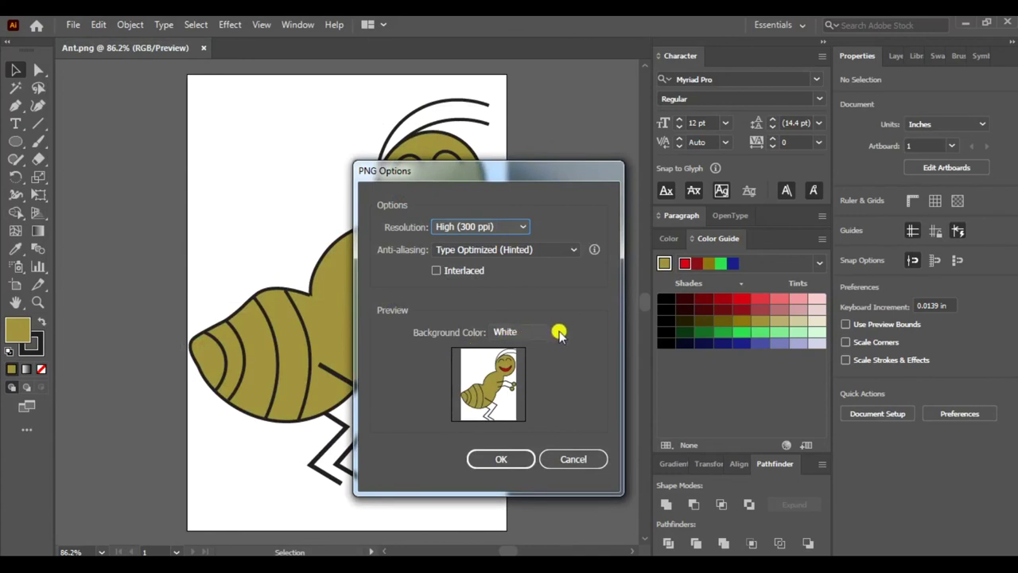
In PNG Options, keep a White background and High (300 ppi) resolution, then confirm.
{"action": "left_click", "coordinate": [558, 333]}
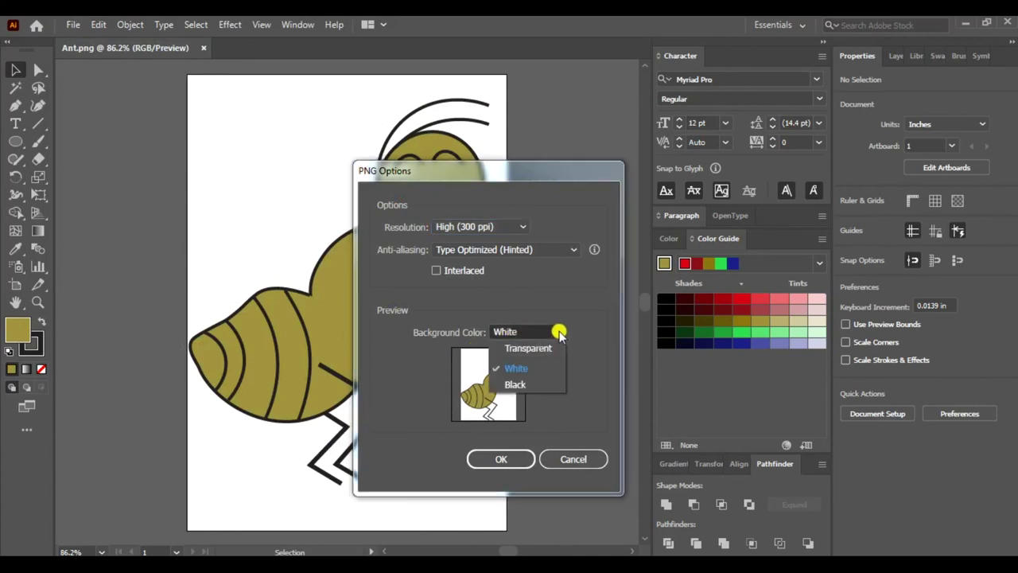
{"action": "left_click", "coordinate": [515, 367]}
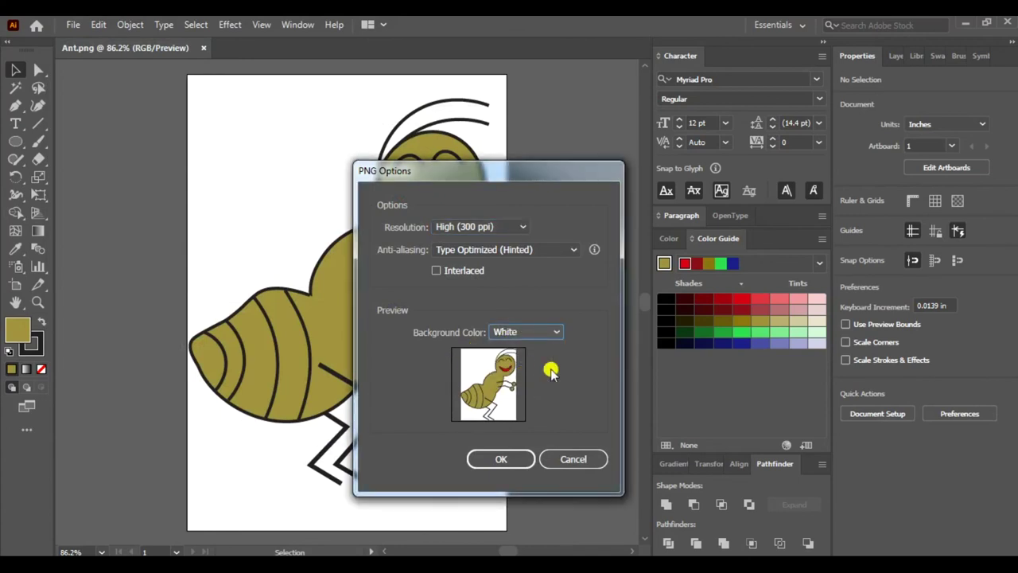
{"action": "left_click", "coordinate": [521, 227]}
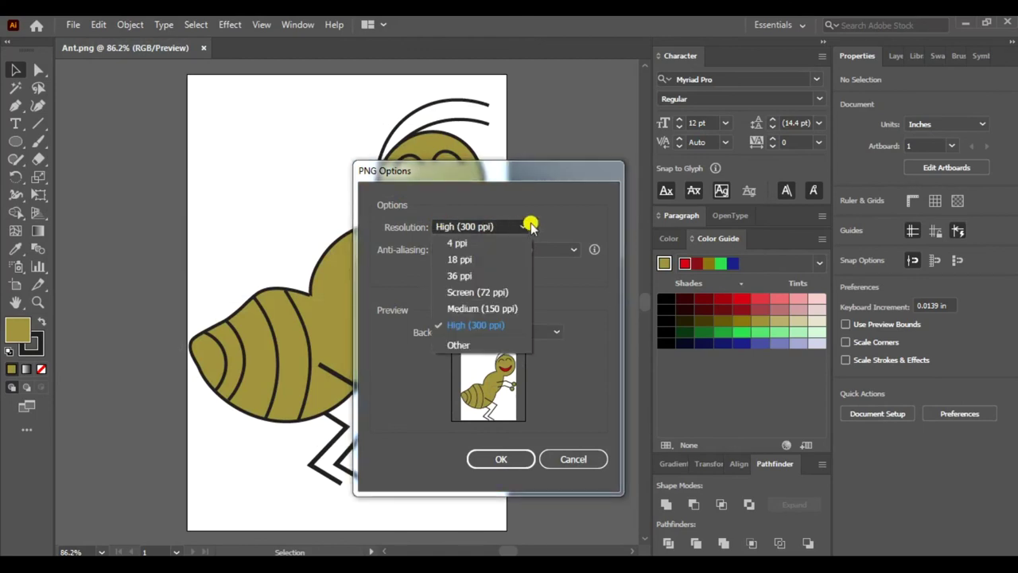
{"action": "left_click", "coordinate": [521, 228]}
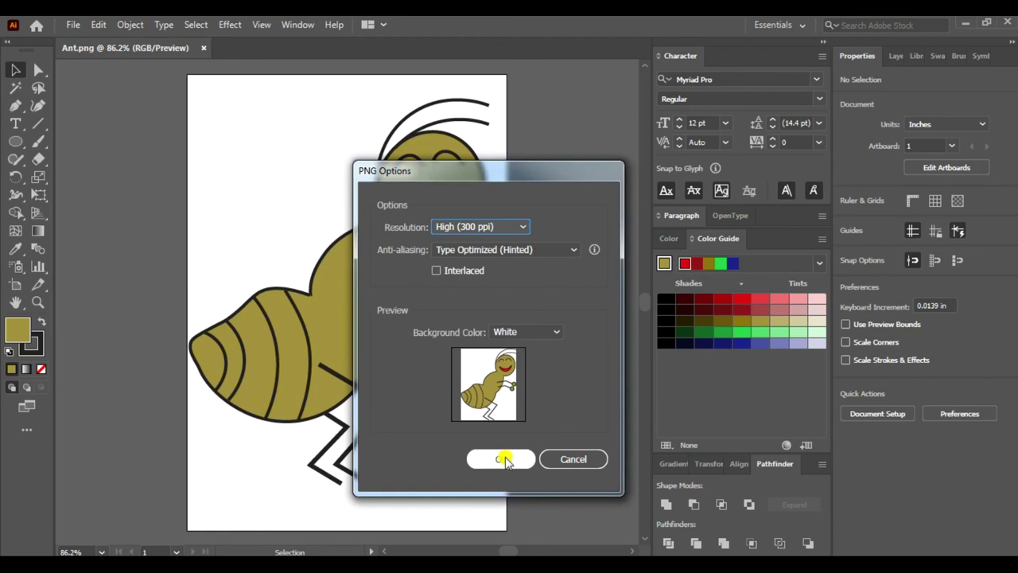
{"action": "left_click", "coordinate": [505, 460]}
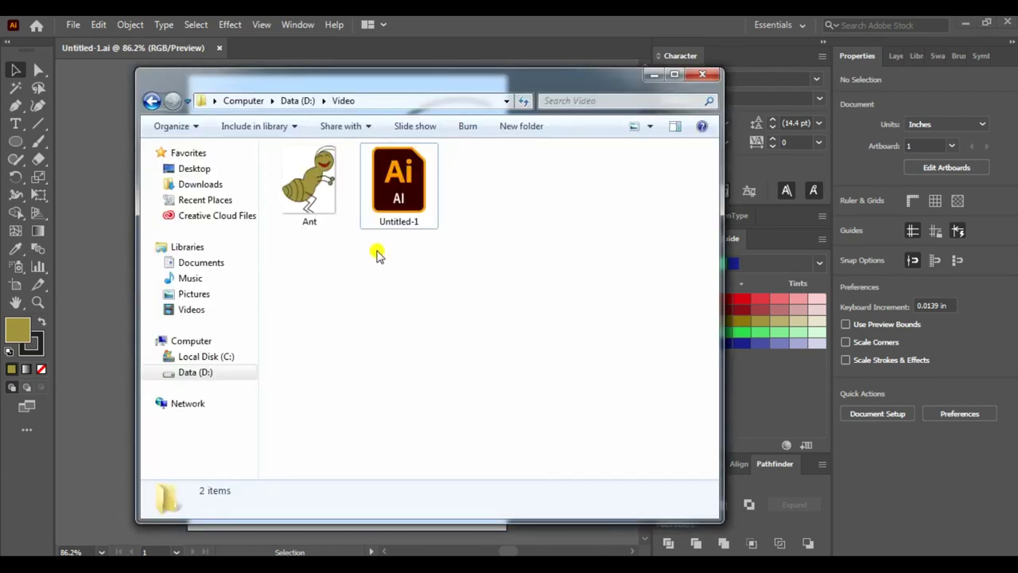
Select the exported Ant PNG in the D:\Video folder.
{"action": "left_click", "coordinate": [328, 199]}
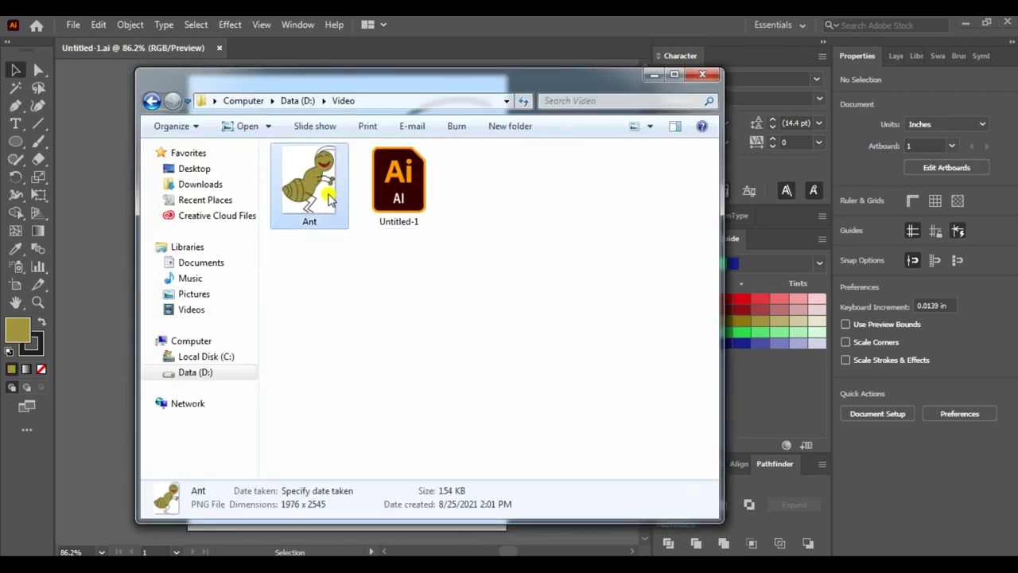